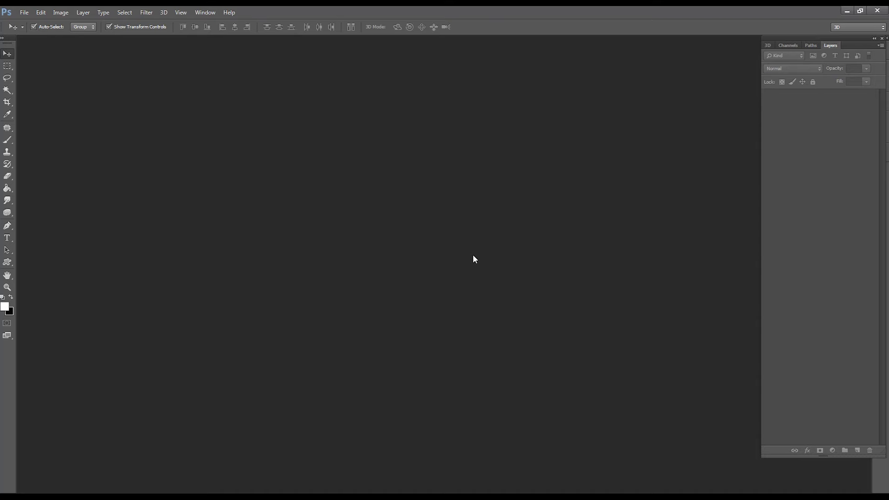
# - Create a new blank document and rotate the canvas 90° clockwise to landscape
pyautogui.hotkey('ctrl', 'n')
pyautogui.click(344, 186)
pyautogui.press('Return')
pyautogui.click(61, 13)
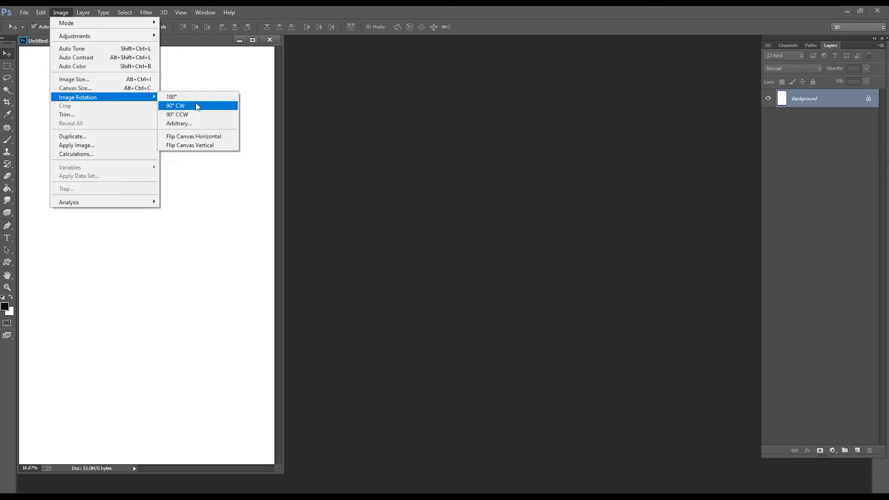
pyautogui.click(199, 103)
pyautogui.moveTo(192, 43); pyautogui.dragTo(353, 39)
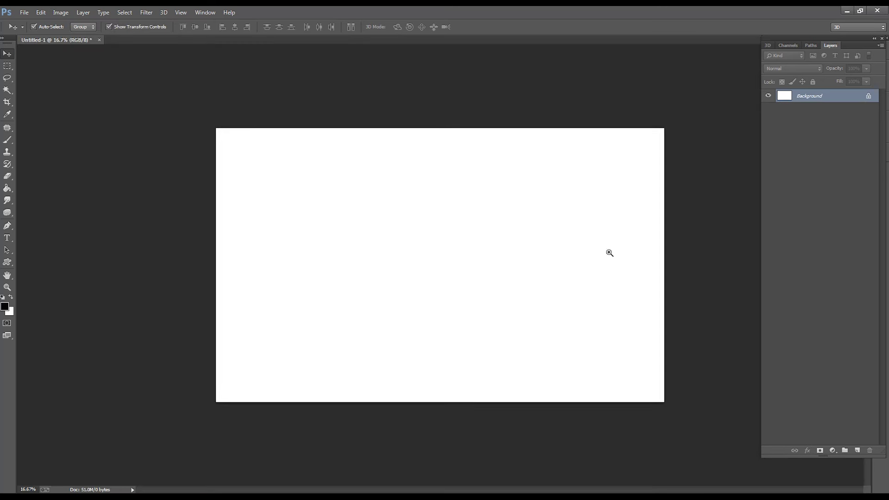
pyautogui.hotkey('ctrl', '+')
pyautogui.keyDown('alt'); pyautogui.click(406, 214); pyautogui.keyUp('alt')
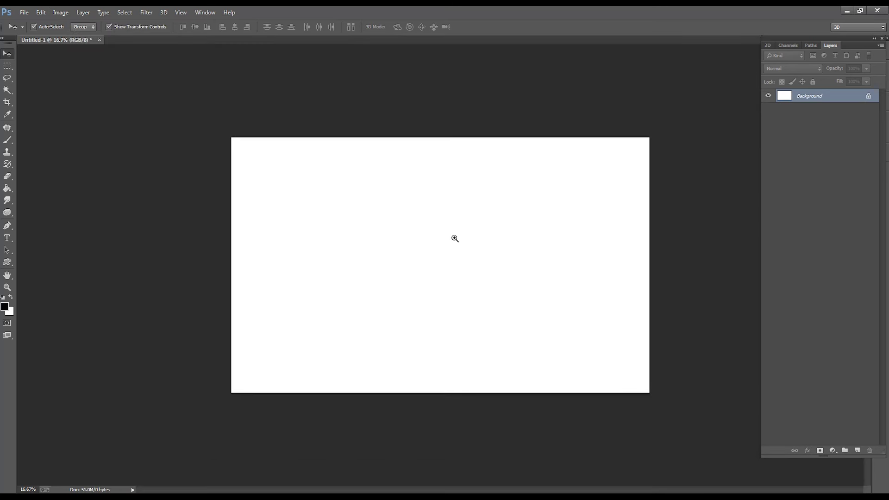
pyautogui.moveTo(455, 238); pyautogui.dragTo(469, 254)
pyautogui.keyDown('alt'); pyautogui.click(407, 244); pyautogui.keyUp('alt')
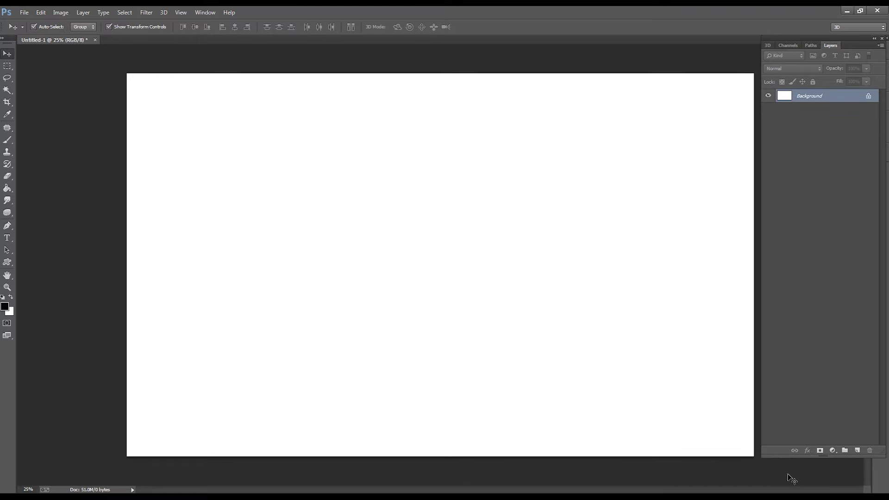
# - Add a grey Solid Color fill layer and place the 01 landscape image above it
pyautogui.click(832, 450)
pyautogui.click(830, 254)
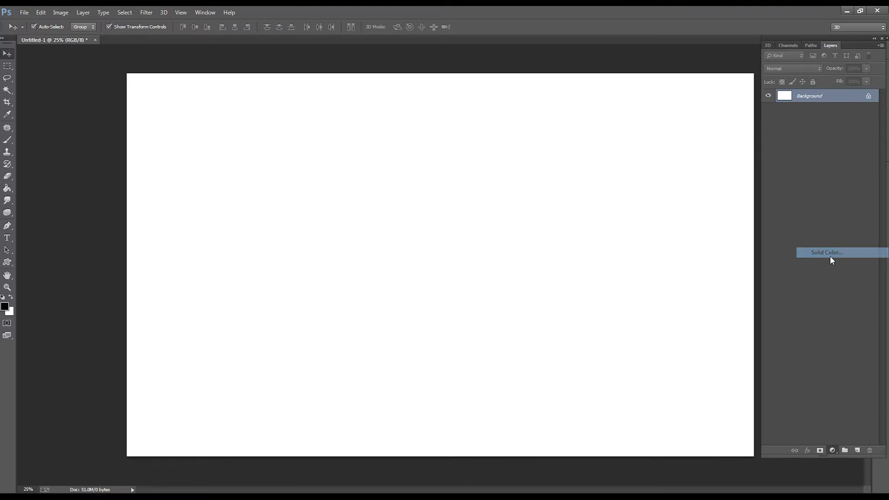
pyautogui.click(64, 160)
pyautogui.click(273, 84)
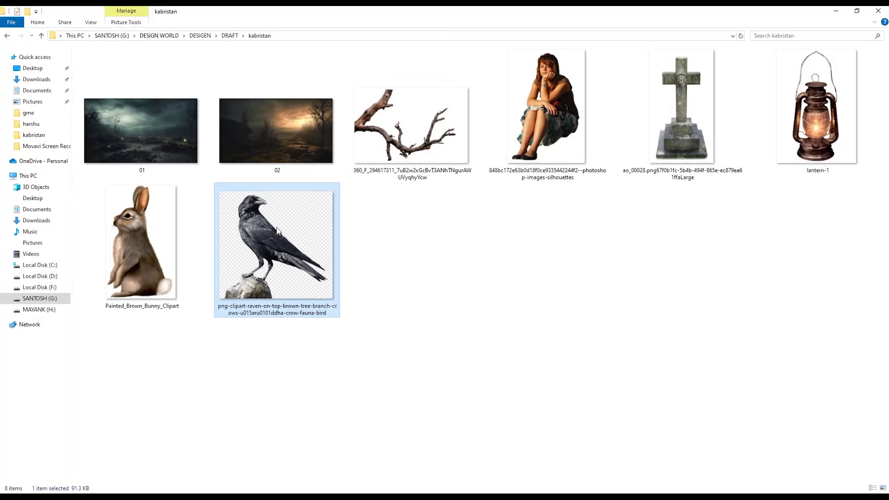
pyautogui.moveTo(120, 123); pyautogui.dragTo(347, 198)
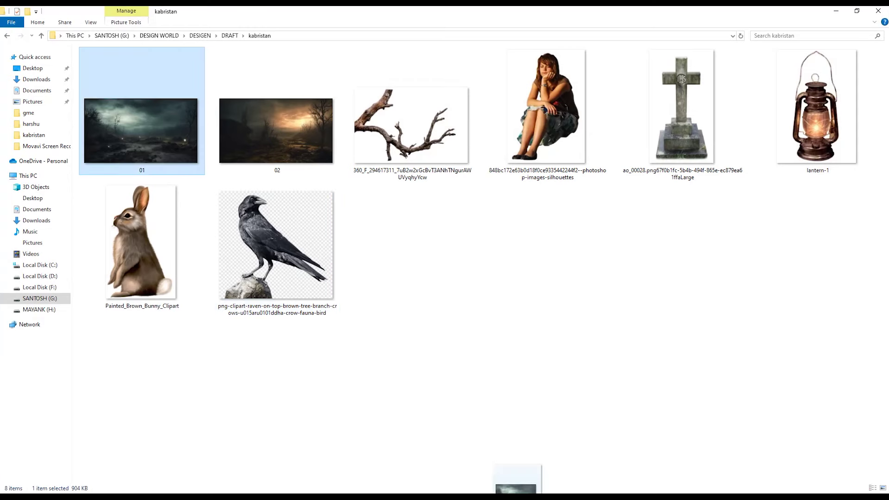
pyautogui.press('Return')
# - Scale the 01 landscape past the canvas edges and nudge it into position
pyautogui.hotkey('ctrl', '-')
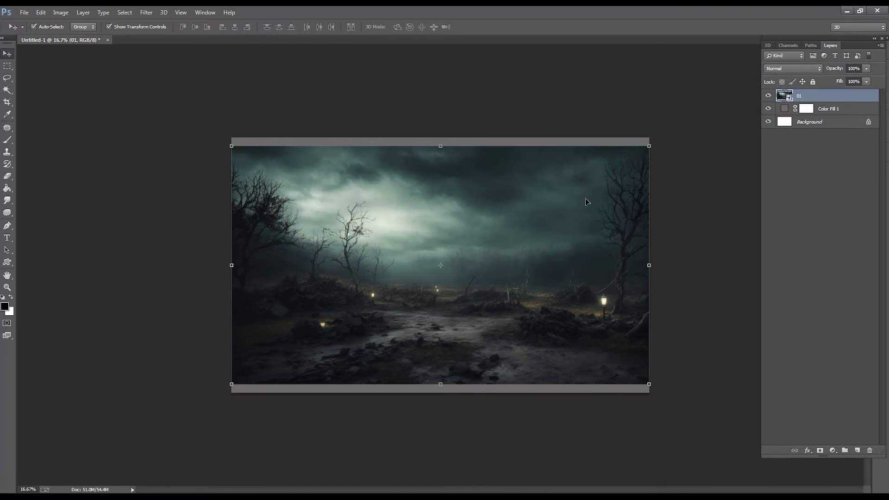
pyautogui.moveTo(648, 146); pyautogui.dragTo(663, 135)
pyautogui.press('Return')
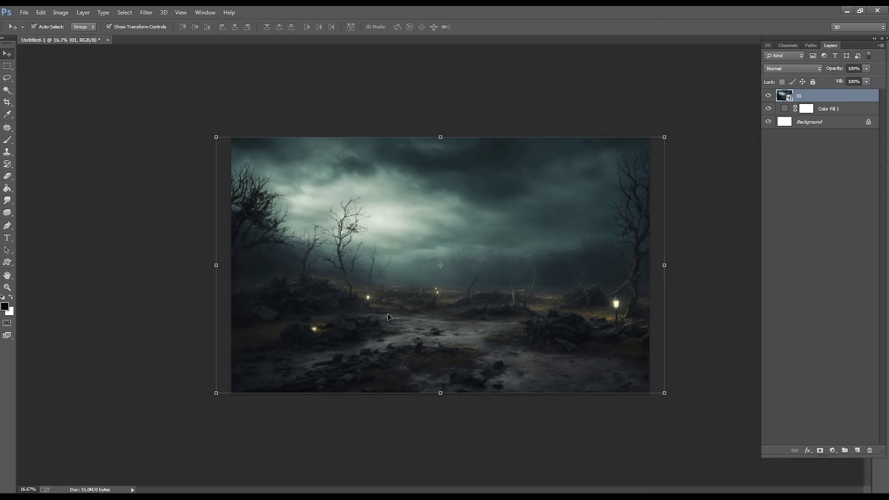
pyautogui.keyDown('ctrl'); pyautogui.keyDown('alt'); pyautogui.click(458, 242); pyautogui.keyUp('alt'); pyautogui.keyUp('ctrl')
pyautogui.moveTo(490, 220); pyautogui.dragTo(490, 222)
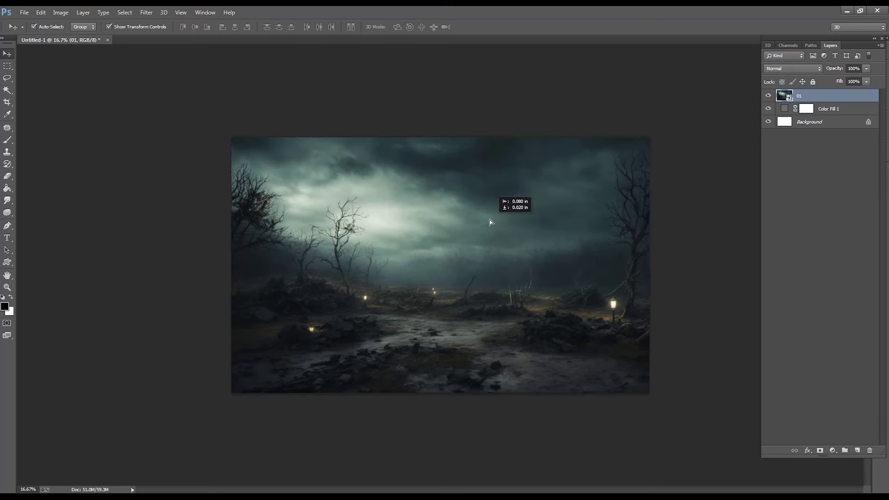
pyautogui.click(833, 450)
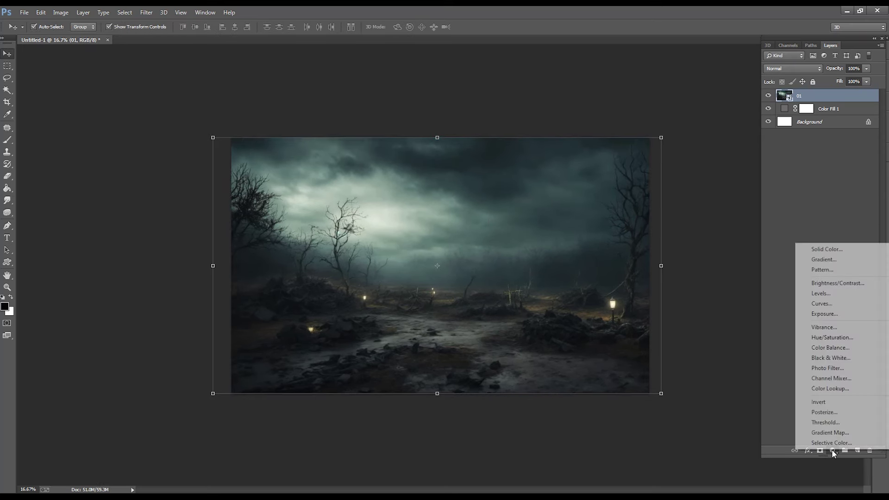
pyautogui.click(82, 198)
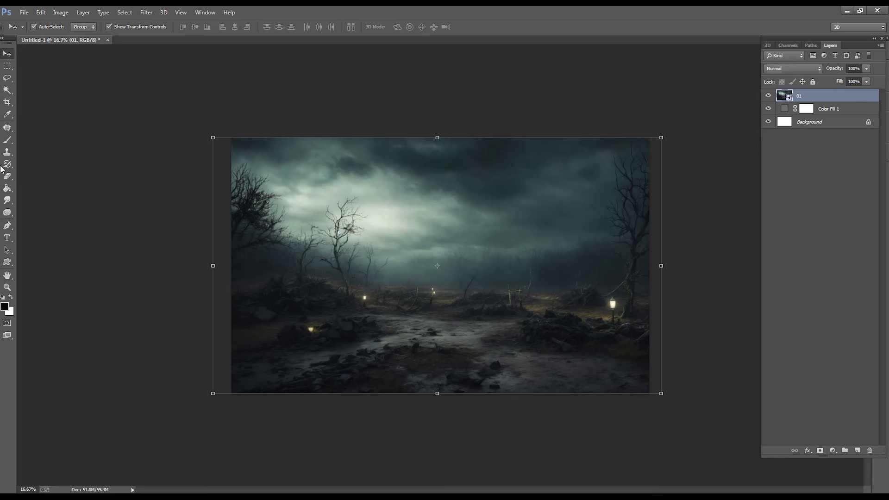
pyautogui.click(430, 202)
pyautogui.press('Escape')
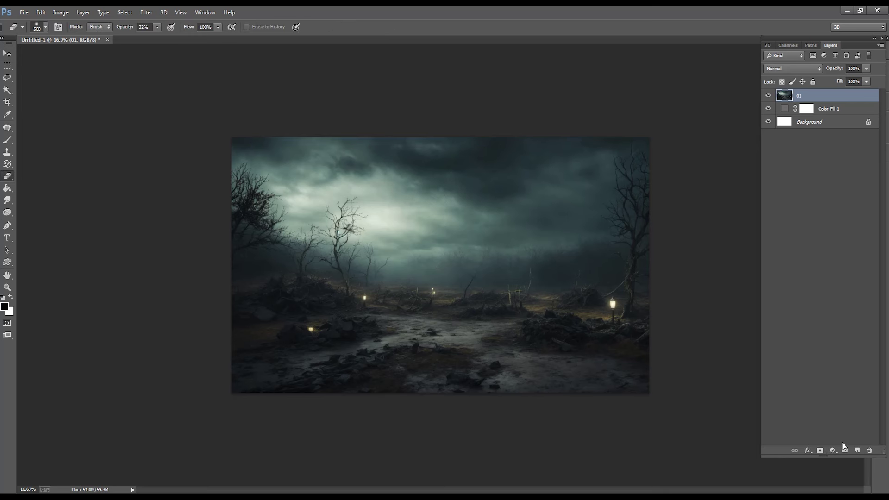
# - Darken 01 with a clipped Hue/Saturation at Lightness -52, then bring in the stone cross image
pyautogui.click(832, 450)
pyautogui.click(848, 339)
pyautogui.click(688, 327)
pyautogui.moveTo(706, 271); pyautogui.dragTo(687, 272)
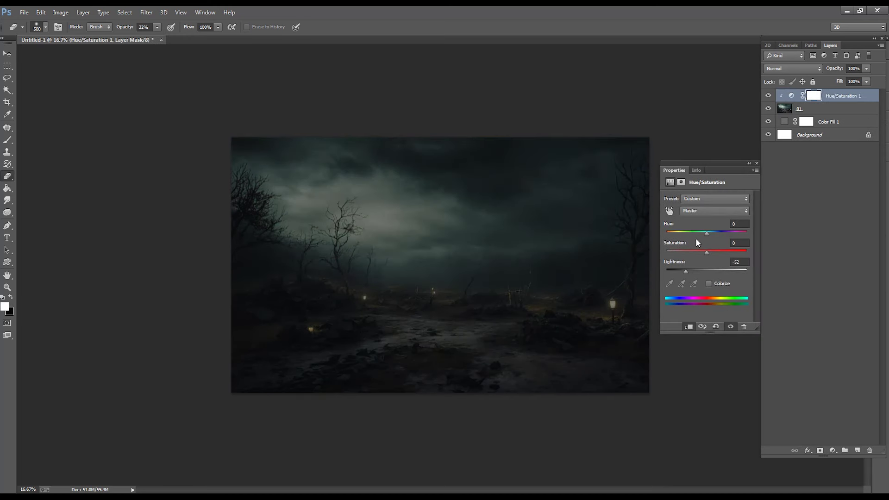
pyautogui.click(704, 251)
pyautogui.moveTo(706, 233); pyautogui.dragTo(705, 230)
pyautogui.click(757, 163)
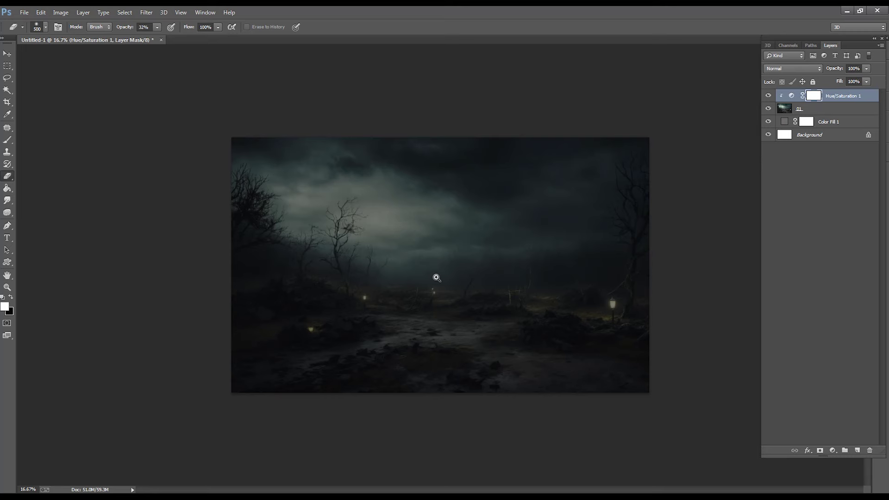
pyautogui.hotkey('alt', 'Tab')
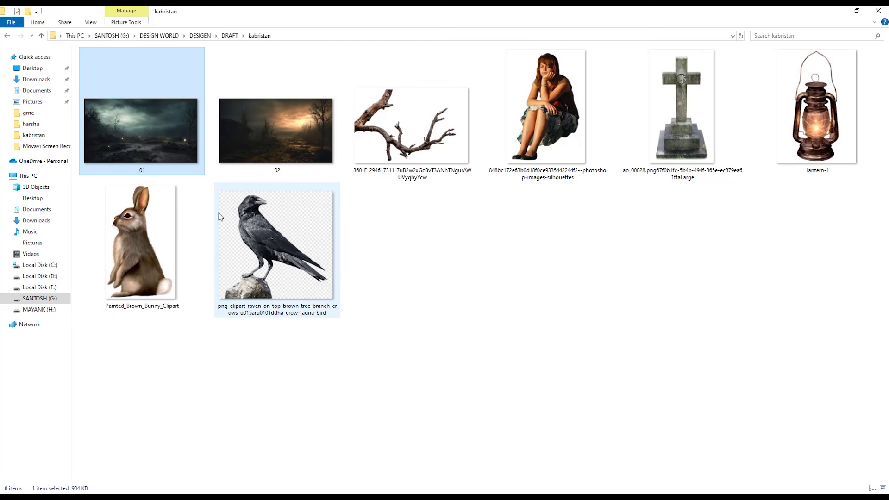
pyautogui.moveTo(681, 111)
pyautogui.mouseDown()
pyautogui.moveTo(292, 370)
pyautogui.moveTo(512, 479)
pyautogui.mouseUp()
# - Magic-erase the cross's white background and move it into the graveyard scene, closing the source unsaved
pyautogui.hotkey('shift', 'e')
pyautogui.hotkey('shift', 'e')
pyautogui.click(42, 104)
pyautogui.press('v')
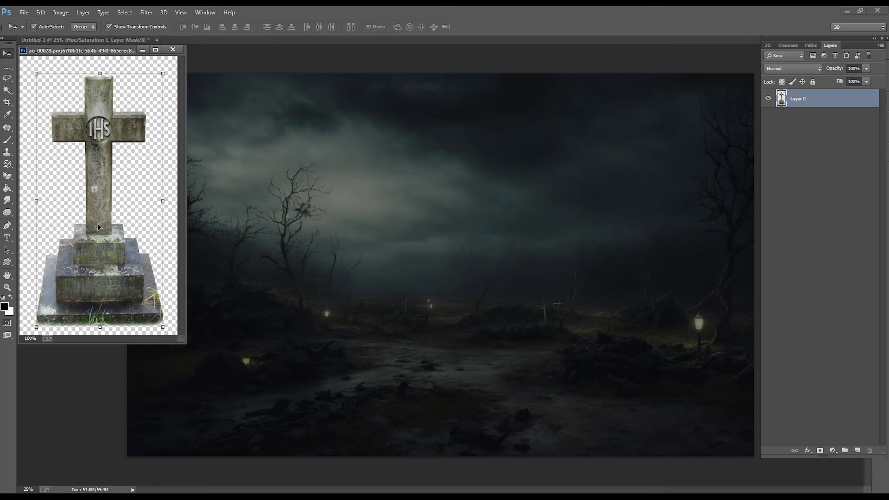
pyautogui.moveTo(98, 223); pyautogui.dragTo(448, 288)
pyautogui.click(173, 50)
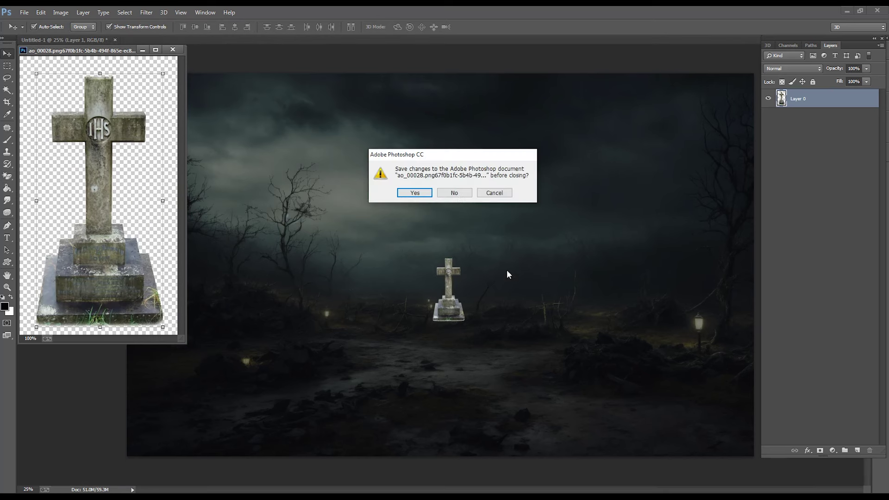
pyautogui.click(456, 195)
# - Enlarge the cross and position it slightly lower at the scene's centre
pyautogui.moveTo(464, 258); pyautogui.dragTo(511, 209)
pyautogui.press('Return')
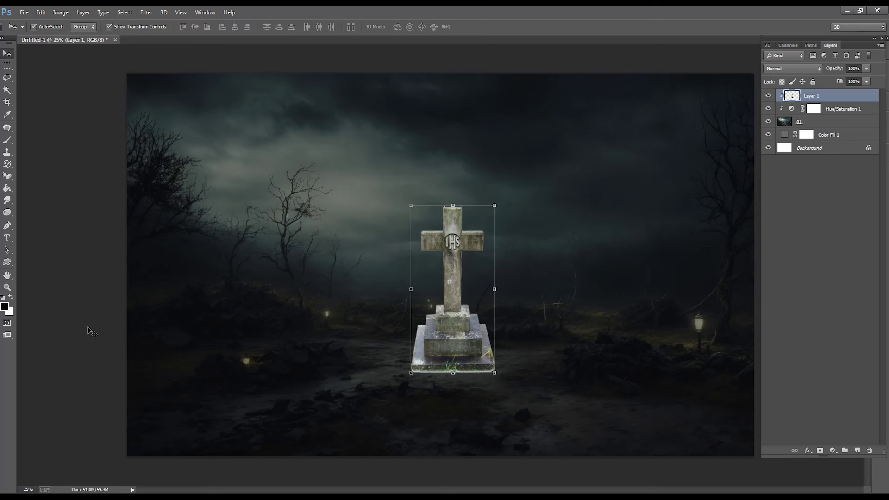
pyautogui.keyDown('ctrl'); pyautogui.click(480, 274); pyautogui.keyUp('ctrl')
pyautogui.keyDown('ctrl'); pyautogui.keyDown('alt'); pyautogui.click(443, 215); pyautogui.keyUp('alt'); pyautogui.keyUp('ctrl')
pyautogui.moveTo(452, 257); pyautogui.dragTo(455, 268)
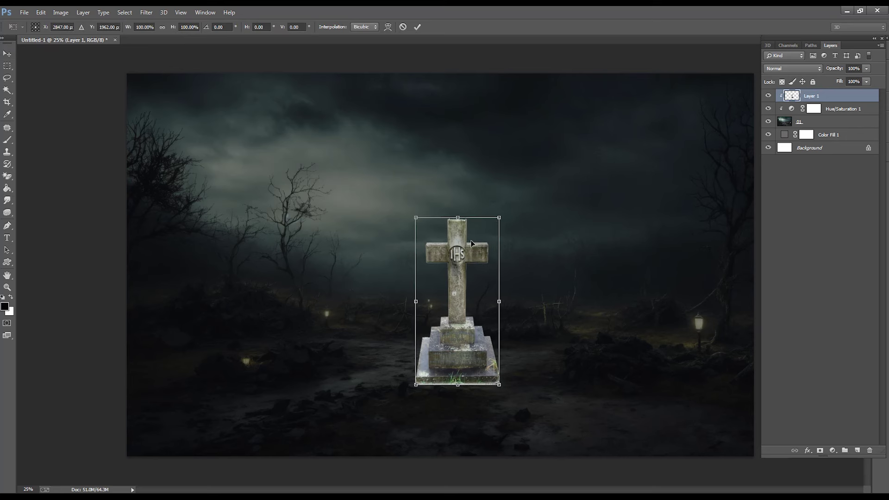
# - Select and stretch the cross's right and left arms wider
pyautogui.click(7, 66)
pyautogui.moveTo(474, 224)
pyautogui.mouseDown()
pyautogui.moveTo(495, 280)
pyautogui.moveTo(503, 251)
pyautogui.mouseUp()
pyautogui.hotkey('ctrl', 't')
pyautogui.press('Return')
pyautogui.moveTo(395, 223)
pyautogui.mouseDown()
pyautogui.moveTo(424, 292)
pyautogui.moveTo(434, 288)
pyautogui.mouseUp()
pyautogui.hotkey('ctrl', 't')
pyautogui.moveTo(396, 255); pyautogui.dragTo(369, 256)
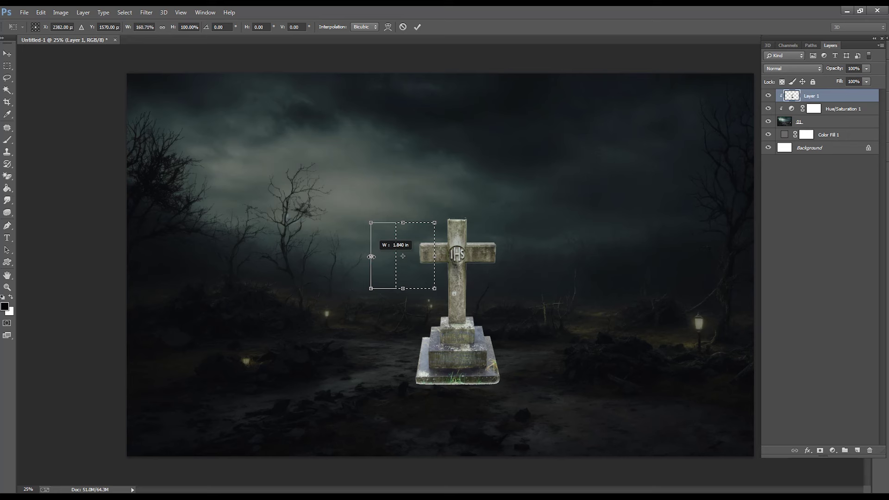
pyautogui.press('Return')
# - Stretch the top of the cross taller and clear the selection
pyautogui.moveTo(435, 210)
pyautogui.mouseDown()
pyautogui.moveTo(486, 226)
pyautogui.moveTo(457, 199)
pyautogui.mouseUp()
pyautogui.hotkey('ctrl', 't')
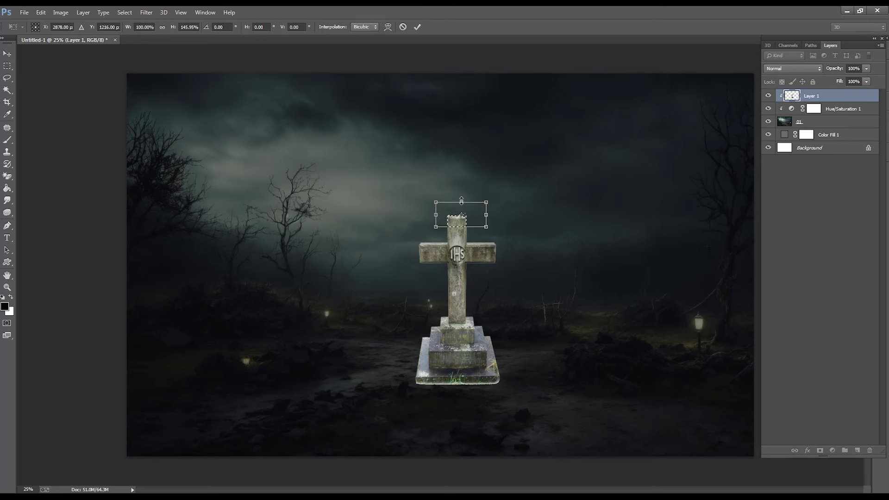
pyautogui.press('Return')
pyautogui.hotkey('ctrl', 'd')
pyautogui.hotkey('ctrl', '-')
pyautogui.hotkey('ctrl', '+')
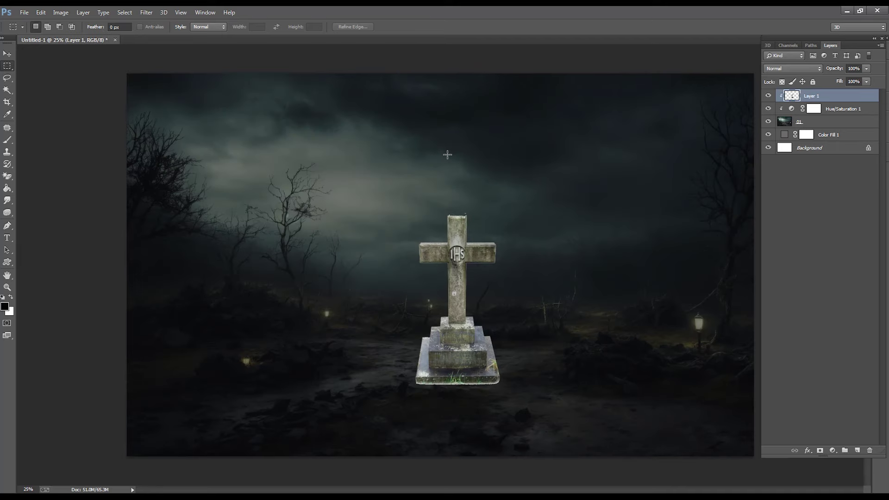
# - Release the cross from its clipping mask, add a layer mask, and begin painting black
pyautogui.rightClick(805, 102)
pyautogui.click(787, 209)
pyautogui.click(820, 451)
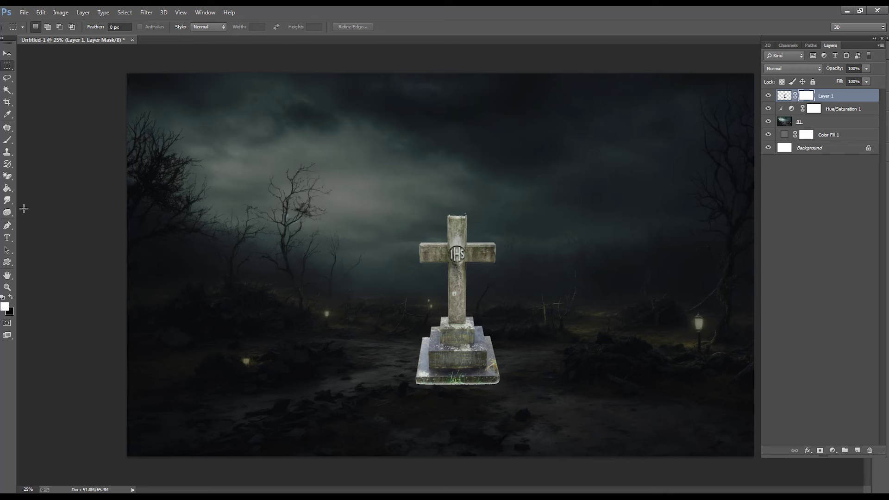
pyautogui.click(7, 141)
pyautogui.press('x')
pyautogui.moveTo(407, 382); pyautogui.dragTo(411, 383)
# - Fade the cross base's edges into the ground with a soft black brush at 43–56% opacity
pyautogui.click(193, 27)
pyautogui.moveTo(197, 39); pyautogui.dragTo(208, 39)
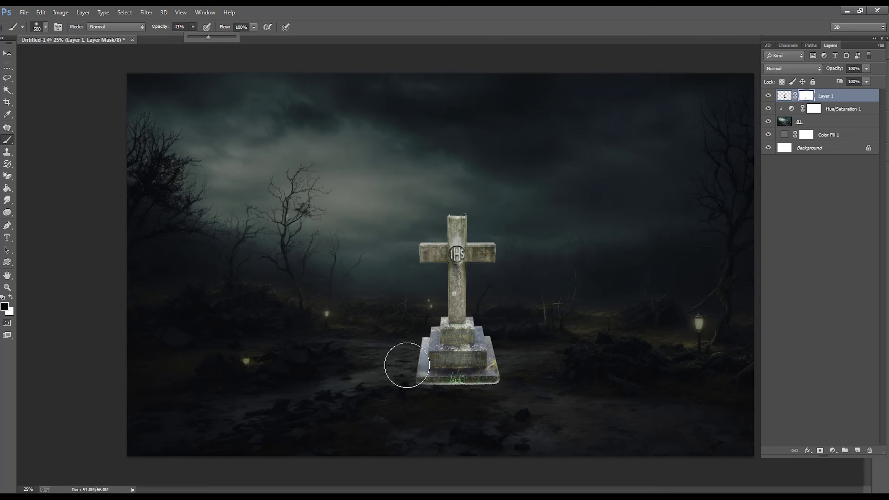
pyautogui.click(516, 359)
pyautogui.moveTo(515, 360)
pyautogui.mouseDown()
pyautogui.moveTo(464, 393)
pyautogui.moveTo(493, 383)
pyautogui.moveTo(509, 341)
pyautogui.mouseUp()
pyautogui.press('[')
pyautogui.press('[')
pyautogui.press('[')
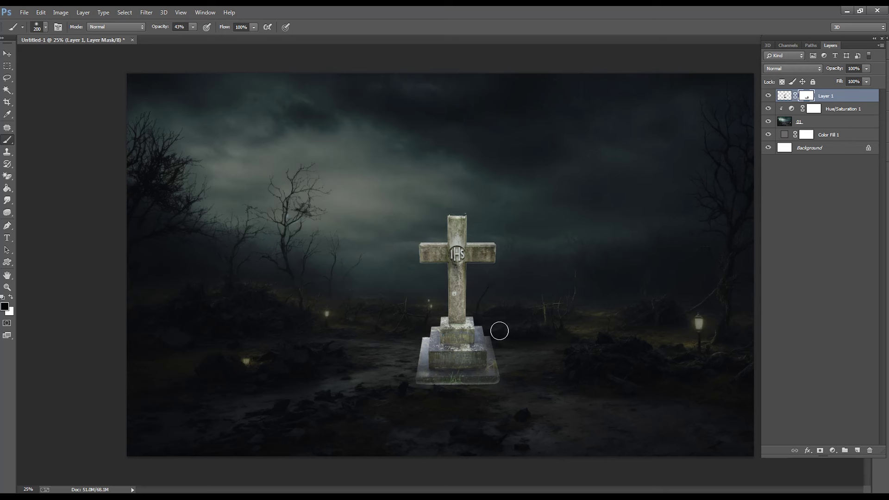
pyautogui.moveTo(422, 331)
pyautogui.mouseDown()
pyautogui.moveTo(412, 368)
pyautogui.moveTo(432, 377)
pyautogui.moveTo(520, 379)
pyautogui.moveTo(454, 375)
pyautogui.mouseUp()
pyautogui.press(']')
pyautogui.press(']')
pyautogui.press(']')
pyautogui.moveTo(193, 27); pyautogui.dragTo(198, 36)
pyautogui.press('[')
pyautogui.press('[')
pyautogui.press('[')
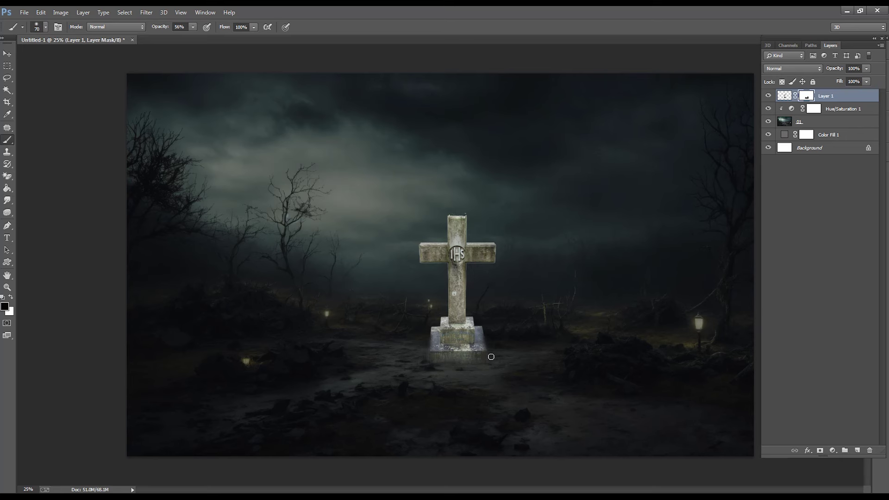
pyautogui.hotkey('ctrl', '-')
pyautogui.hotkey('ctrl', '-')
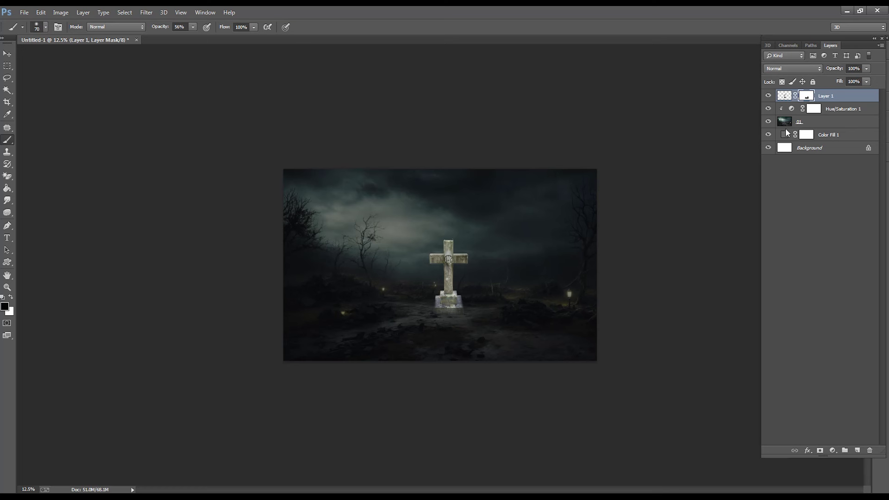
# - Darken the cross with a Hue/Saturation adjustment clipped to Layer 1 at Lightness -47
pyautogui.hotkey('ctrl', '+')
pyautogui.click(784, 96)
pyautogui.click(832, 451)
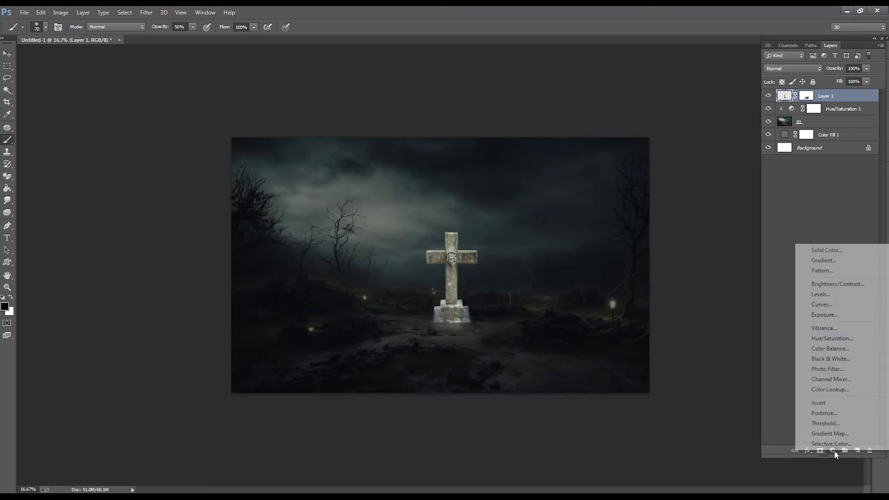
pyautogui.click(828, 337)
pyautogui.click(688, 327)
pyautogui.moveTo(707, 271); pyautogui.dragTo(692, 272)
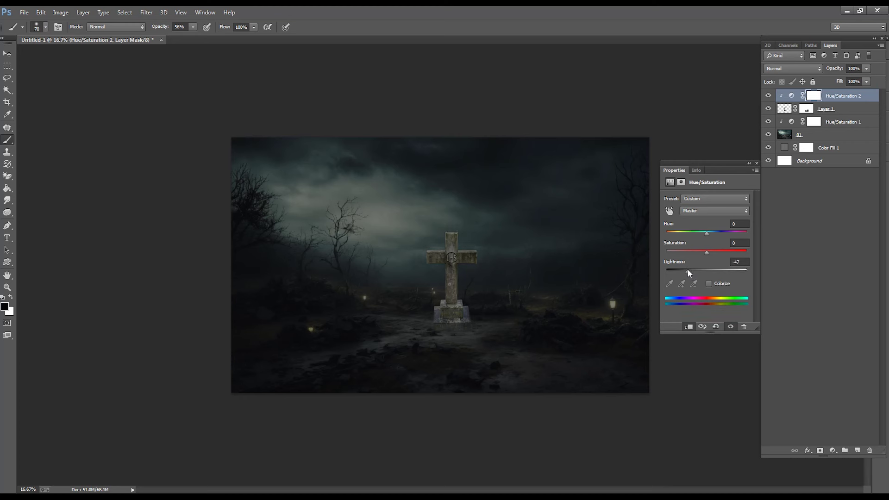
# - Add an empty Layer 2 above the cross and ready a large brush
pyautogui.click(756, 164)
pyautogui.keyDown('ctrl'); pyautogui.click(857, 451); pyautogui.keyUp('ctrl')
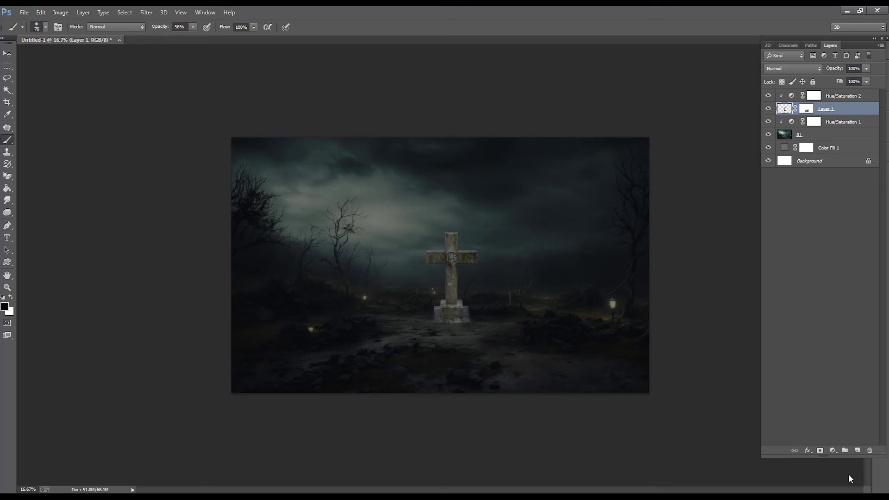
pyautogui.click(9, 136)
pyautogui.hotkey('ctrl', '+')
pyautogui.press(']')
pyautogui.press(']')
pyautogui.press(']')
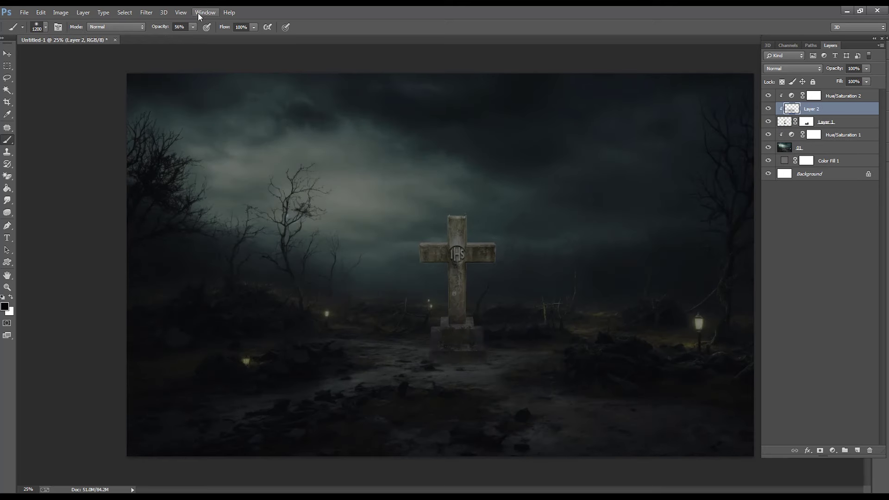
# - Shade the cross on Layer 2 with a very low-opacity brush
pyautogui.moveTo(193, 27); pyautogui.dragTo(178, 40)
pyautogui.press('[')
pyautogui.press('[')
pyautogui.press('[')
pyautogui.press('[')
pyautogui.press('[')
pyautogui.press('[')
pyautogui.press('[')
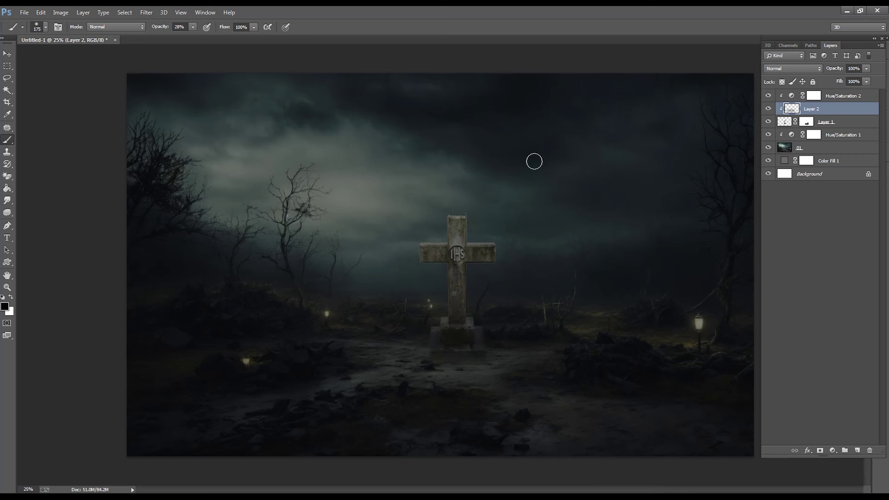
pyautogui.press('[')
pyautogui.click(193, 27)
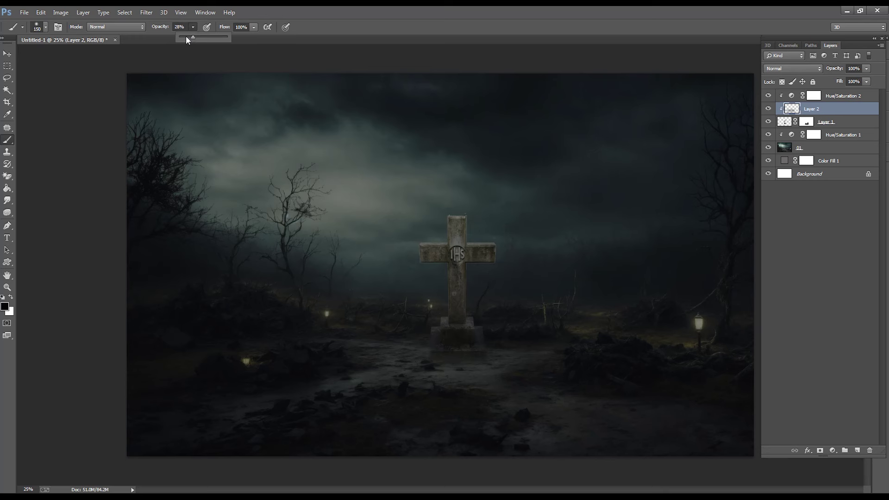
pyautogui.click(459, 255)
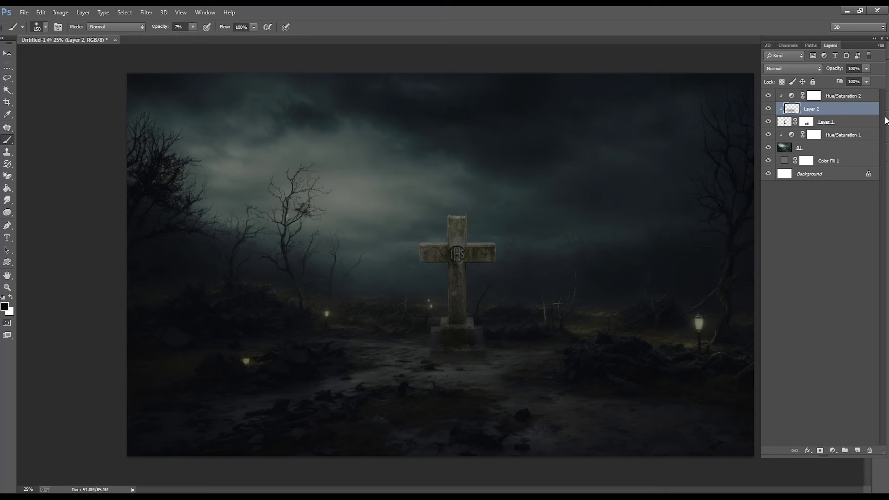
# - Paint the Hue/Saturation 2 mask at 47% opacity to bring light back onto the cross's upper part
pyautogui.click(814, 96)
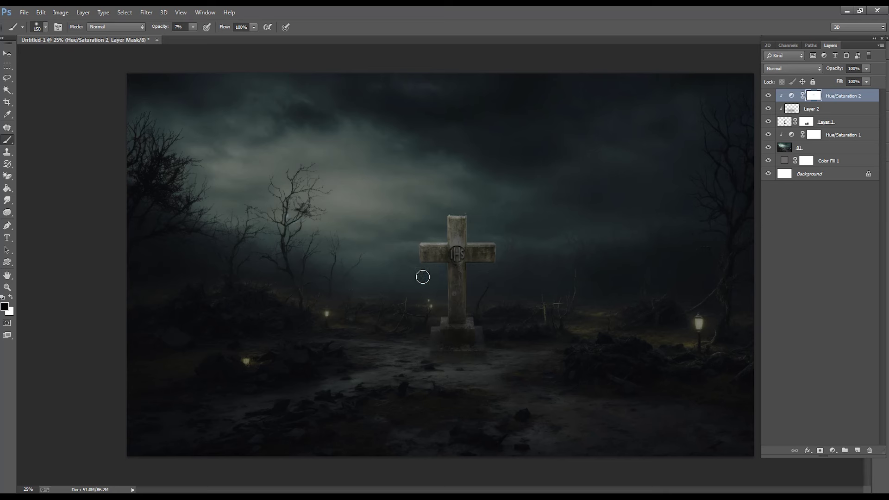
pyautogui.press('4')
pyautogui.press('7')
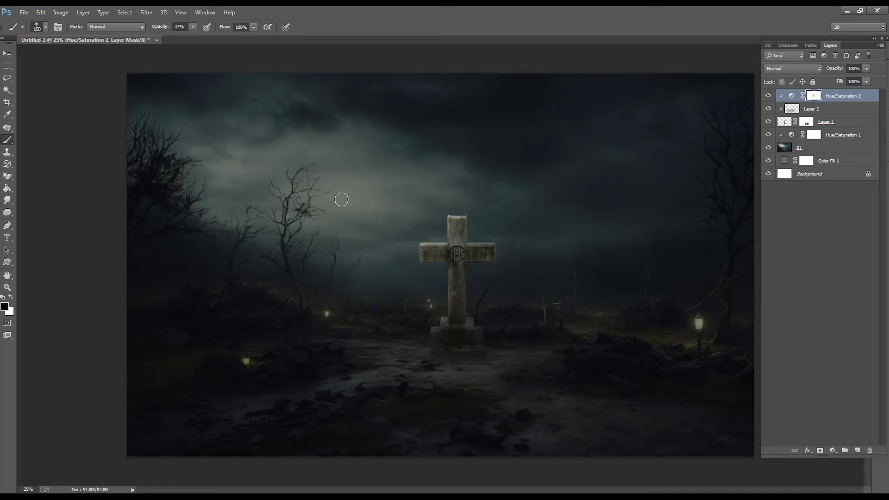
pyautogui.hotkey('ctrl', '-')
pyautogui.hotkey('ctrl', '+')
pyautogui.click(782, 147)
# - Patch out the small light left of the cross and the right-hand lamp from photo 01
pyautogui.press('j')
pyautogui.moveTo(255, 379); pyautogui.dragTo(246, 365)
pyautogui.moveTo(245, 365); pyautogui.dragTo(218, 376)
pyautogui.hotkey('ctrl', 'd')
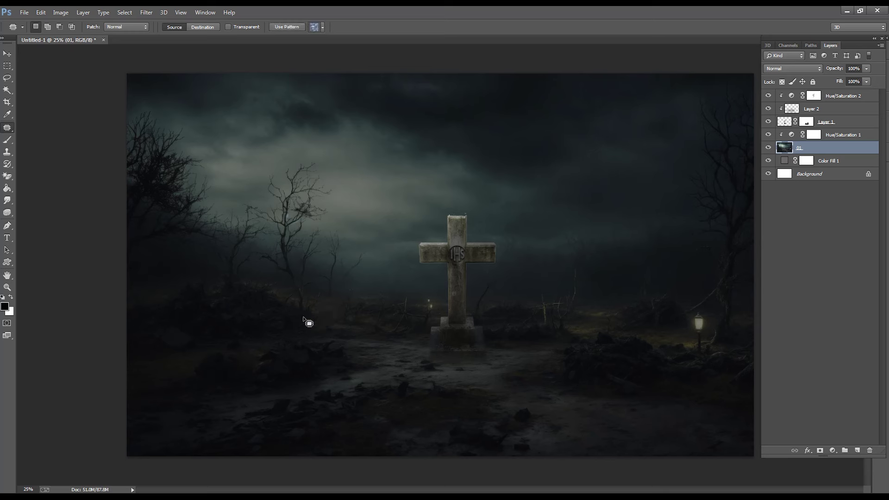
pyautogui.moveTo(690, 321)
pyautogui.mouseDown()
pyautogui.moveTo(715, 358)
pyautogui.moveTo(691, 317)
pyautogui.moveTo(657, 330)
pyautogui.mouseUp()
pyautogui.hotkey('ctrl', 'd')
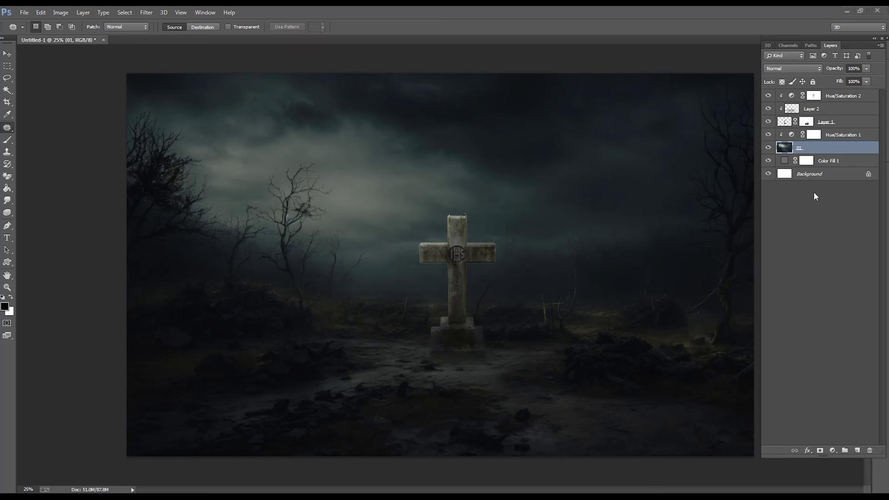
# - Erase the stray specks off the top of the cross on Layer 1 with a small eraser
pyautogui.click(782, 124)
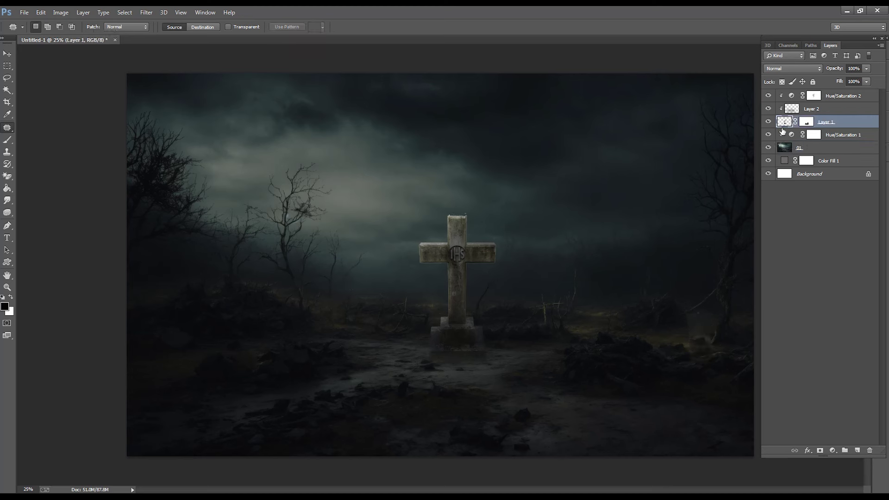
pyautogui.rightClick(7, 176)
pyautogui.click(37, 178)
pyautogui.scroll(3, 510, 198)
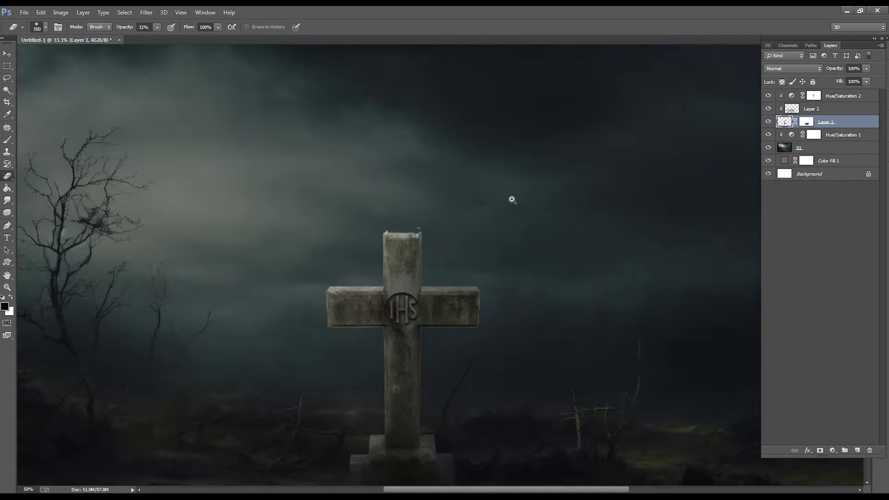
pyautogui.press('[')
pyautogui.press('[')
pyautogui.press('[')
pyautogui.press('[')
pyautogui.press('[')
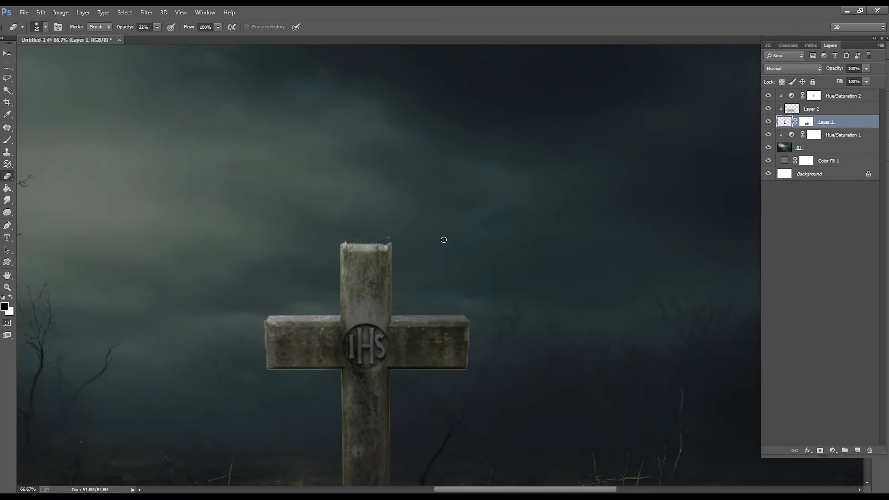
pyautogui.click(394, 244)
# - Zoom out and open the sh-27.png rock image in Photoshop
pyautogui.scroll(-3, 296, 239)
pyautogui.scroll(-2, 296, 239)
pyautogui.scroll(1, 555, 222)
pyautogui.scroll(-1, 555, 222)
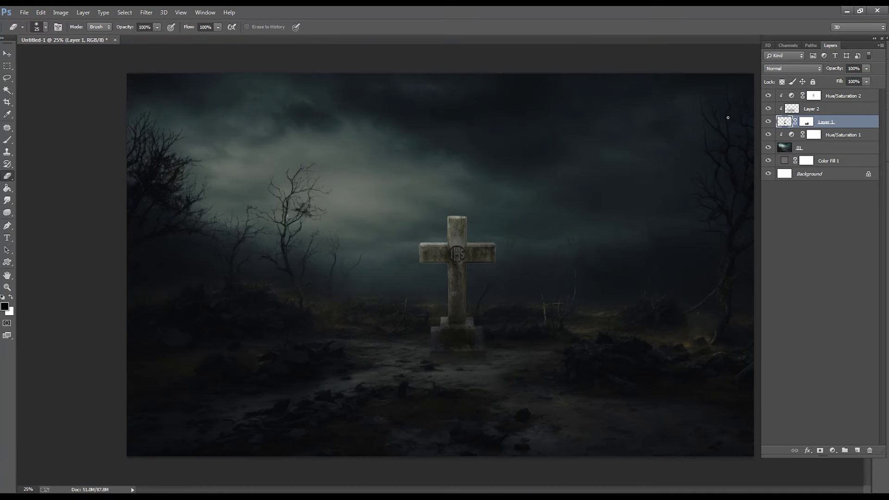
pyautogui.scroll(-1, 467, 268)
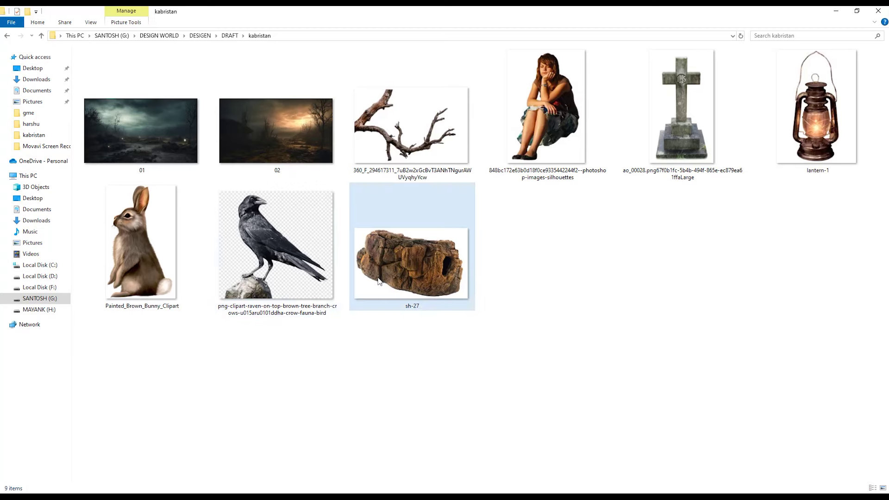
pyautogui.moveTo(378, 281); pyautogui.dragTo(157, 141)
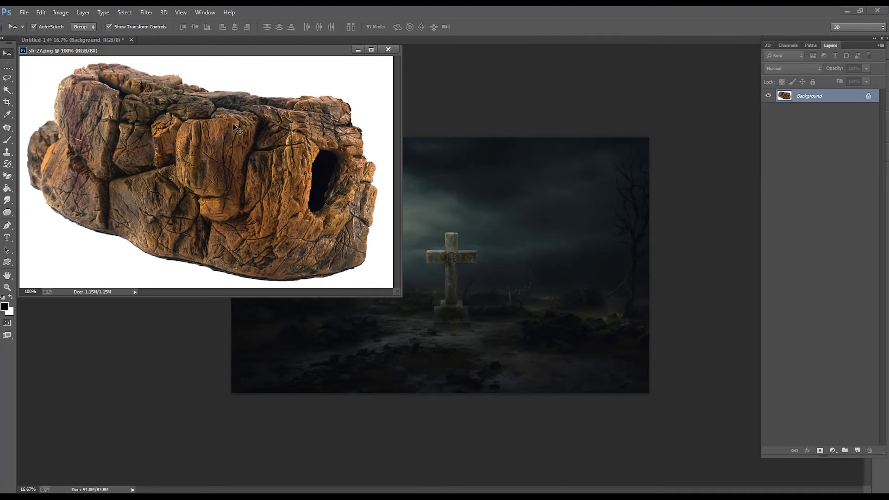
# - Magic-erase the rock's white background and move the rock into the graveyard composite, discarding the source file
pyautogui.press('e')
pyautogui.click(236, 78)
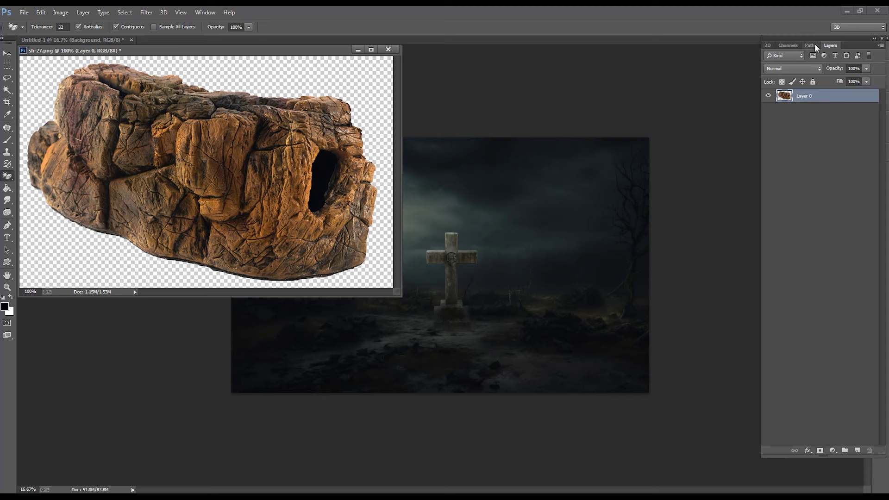
pyautogui.hotkey('ctrl', 'Tab')
pyautogui.click(838, 98)
pyautogui.click(857, 449)
pyautogui.press('v')
pyautogui.moveTo(379, 148); pyautogui.dragTo(474, 317)
pyautogui.click(388, 49)
pyautogui.click(440, 194)
# - Scale the rock to about 120% and tilt it into place at the cross base
pyautogui.hotkey('ctrl', '+')
pyautogui.moveTo(506, 346)
pyautogui.mouseDown()
pyautogui.moveTo(441, 362)
pyautogui.moveTo(466, 366)
pyautogui.mouseUp()
pyautogui.moveTo(496, 327); pyautogui.dragTo(528, 306)
pyautogui.moveTo(477, 352); pyautogui.dragTo(484, 342)
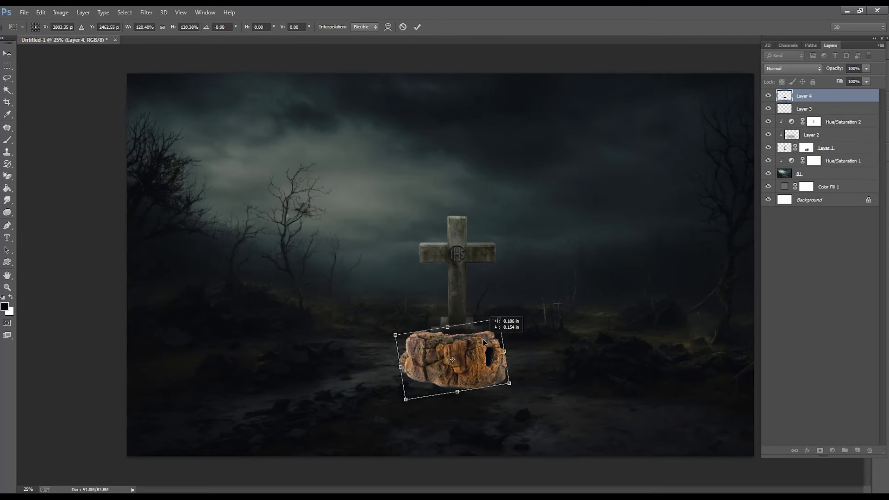
pyautogui.press('Return')
# - Add a Hue/Saturation adjustment clipped to the rock and lower its lightness
pyautogui.click(833, 450)
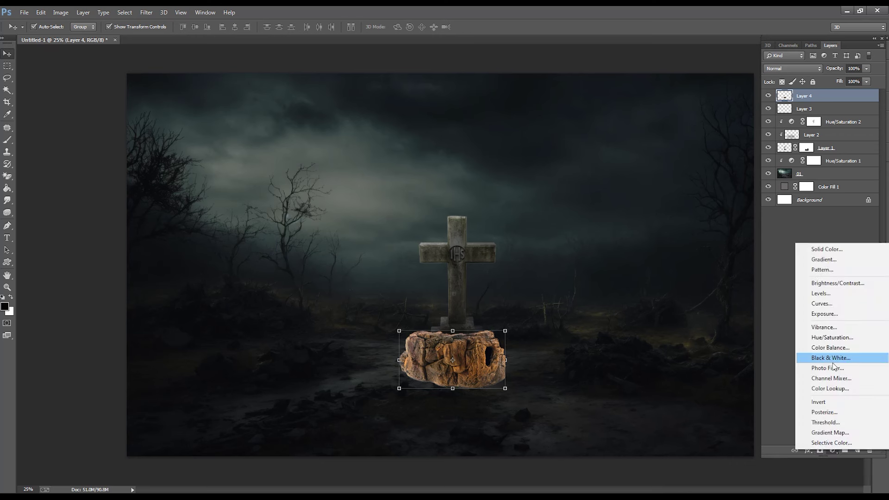
pyautogui.click(824, 356)
pyautogui.click(688, 326)
pyautogui.moveTo(707, 271)
pyautogui.mouseDown()
pyautogui.moveTo(684, 281)
pyautogui.moveTo(693, 254)
pyautogui.mouseUp()
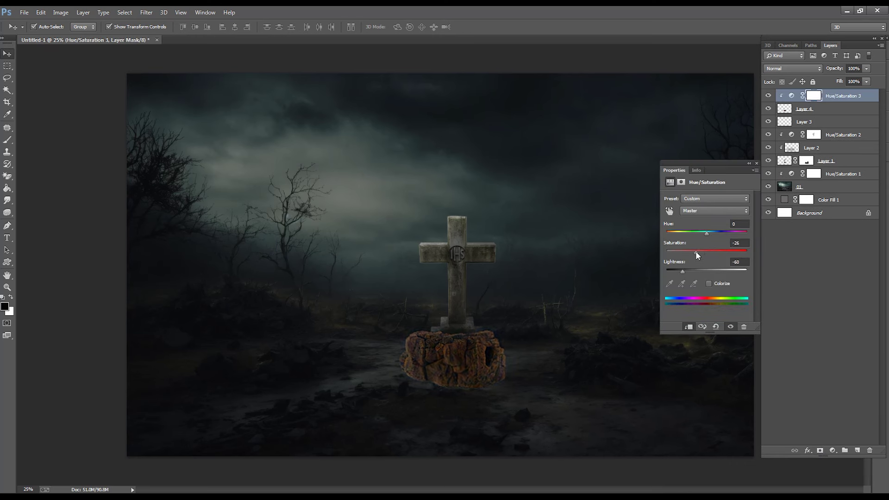
pyautogui.click(756, 163)
# - Add a layer mask to the rock and brush out its bottom into the ground
pyautogui.click(787, 110)
pyautogui.click(820, 450)
pyautogui.press('b')
pyautogui.moveTo(498, 373)
pyautogui.mouseDown()
pyautogui.moveTo(393, 369)
pyautogui.moveTo(504, 387)
pyautogui.moveTo(395, 370)
pyautogui.moveTo(532, 374)
pyautogui.moveTo(406, 372)
pyautogui.mouseUp()
# - Sink the rock slightly lower and darken it further to Lightness -74
pyautogui.hotkey('ctrl', 't')
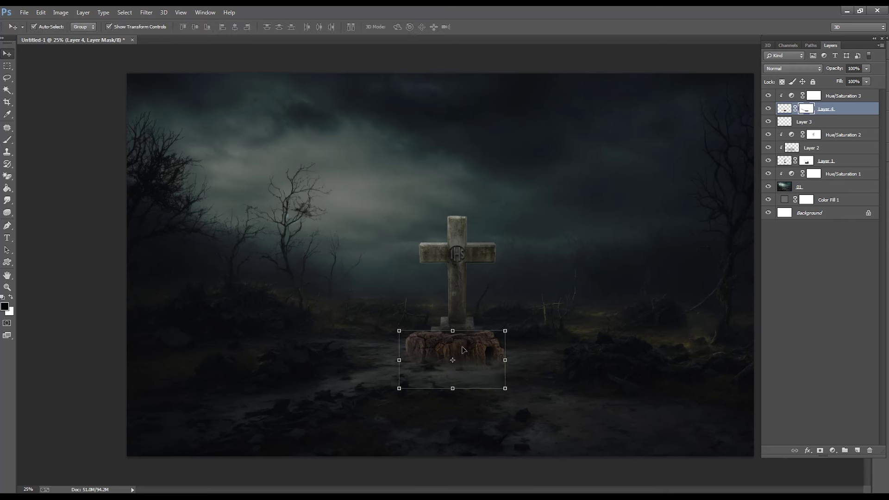
pyautogui.moveTo(478, 341)
pyautogui.mouseDown()
pyautogui.moveTo(480, 350)
pyautogui.moveTo(524, 342)
pyautogui.mouseUp()
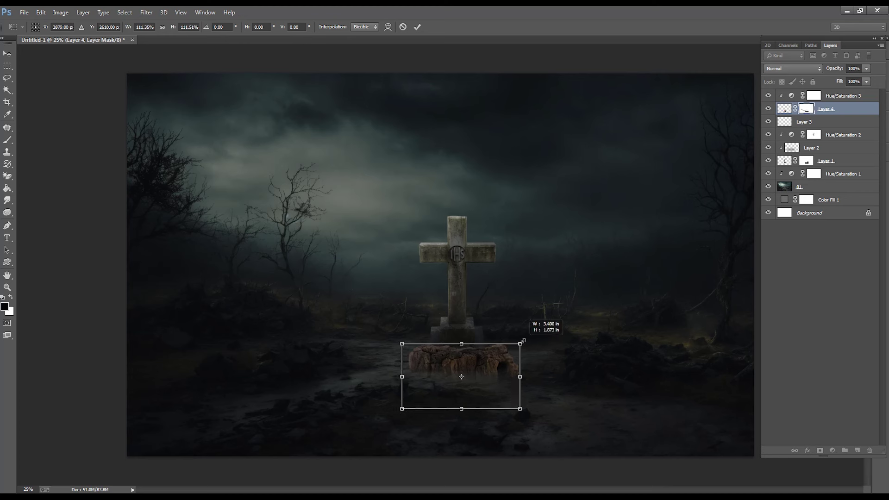
pyautogui.press('Return')
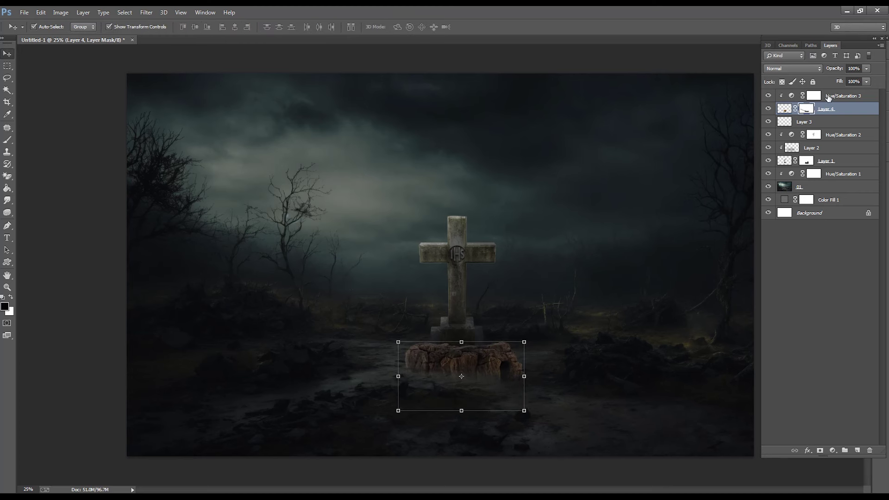
pyautogui.doubleClick(791, 96)
pyautogui.moveTo(682, 271); pyautogui.dragTo(679, 273)
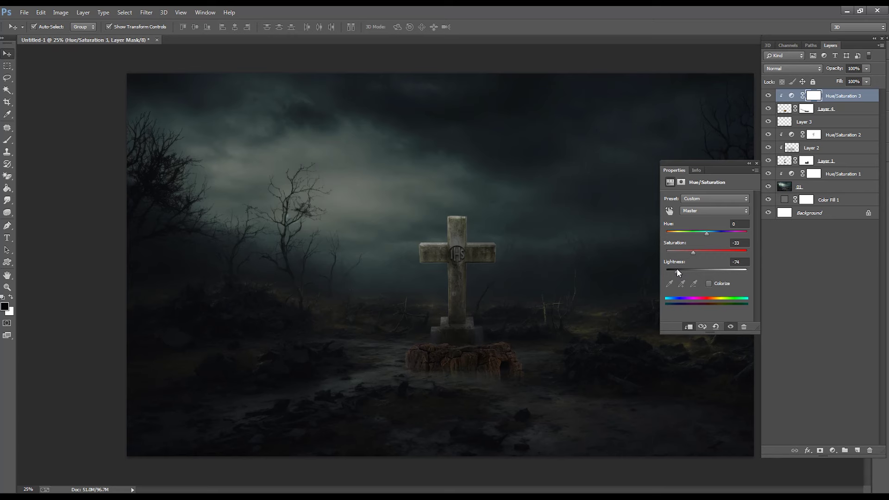
pyautogui.click(756, 164)
# - Add a new empty layer and open the seated girl image in Photoshop
pyautogui.click(597, 174)
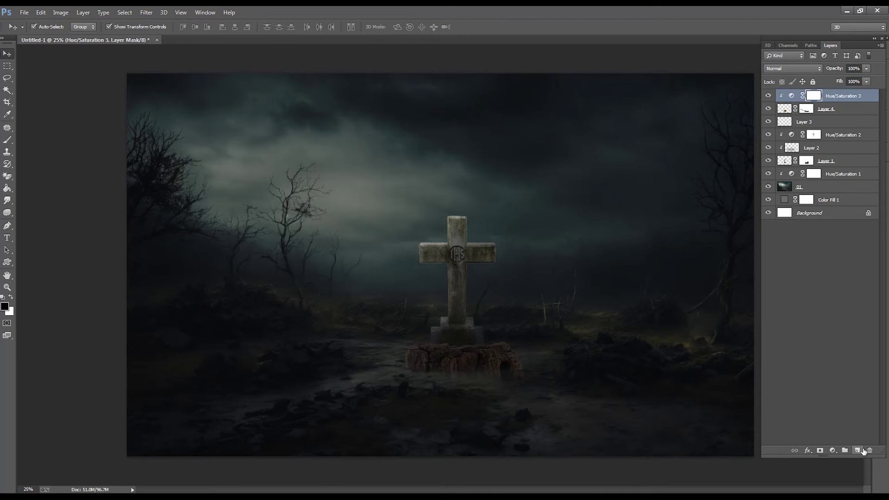
pyautogui.click(857, 451)
pyautogui.hotkey('alt', 'Tab')
pyautogui.moveTo(549, 93); pyautogui.dragTo(375, 227)
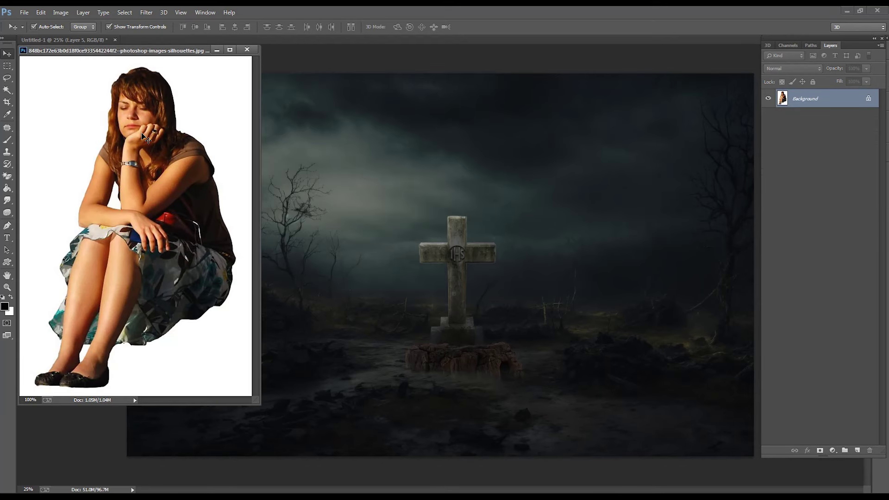
# - Magic-erase the girl's white background and move her into the composite, discarding the source file
pyautogui.press('e')
pyautogui.hotkey('shift', 'e')
pyautogui.hotkey('shift', 'e')
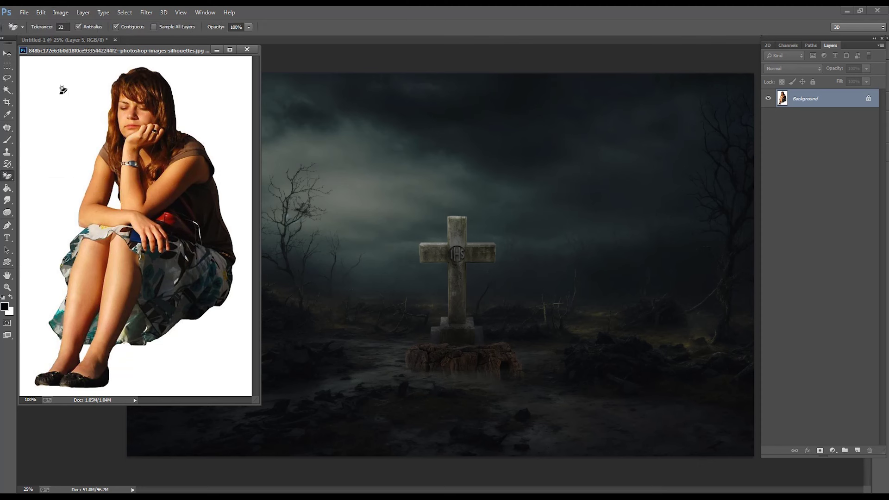
pyautogui.click(62, 88)
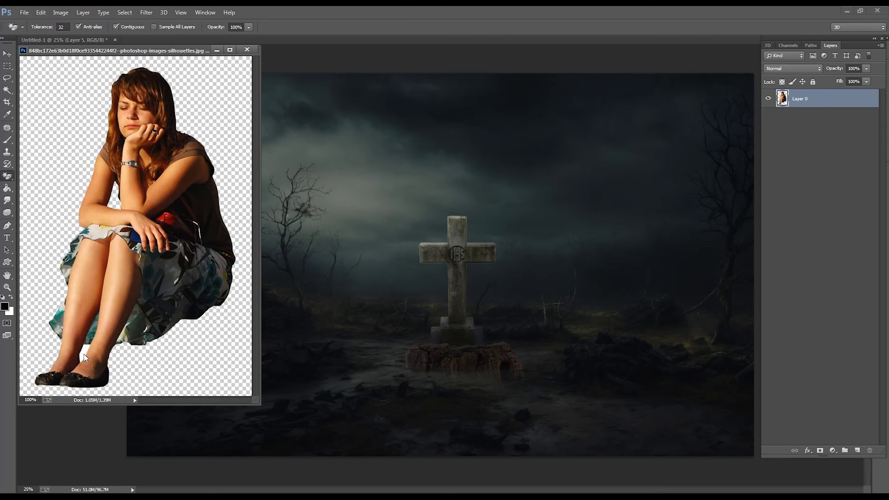
pyautogui.press('v')
pyautogui.moveTo(171, 146); pyautogui.dragTo(447, 268)
pyautogui.click(247, 49)
pyautogui.click(454, 197)
# - Resize the girl and shift the rock under her so she sits on it
pyautogui.moveTo(466, 229)
pyautogui.mouseDown()
pyautogui.moveTo(480, 209)
pyautogui.moveTo(438, 289)
pyautogui.moveTo(459, 265)
pyautogui.mouseUp()
pyautogui.press('Return')
pyautogui.hotkey('ctrl', 't')
pyautogui.moveTo(416, 299); pyautogui.dragTo(427, 301)
pyautogui.press('Return')
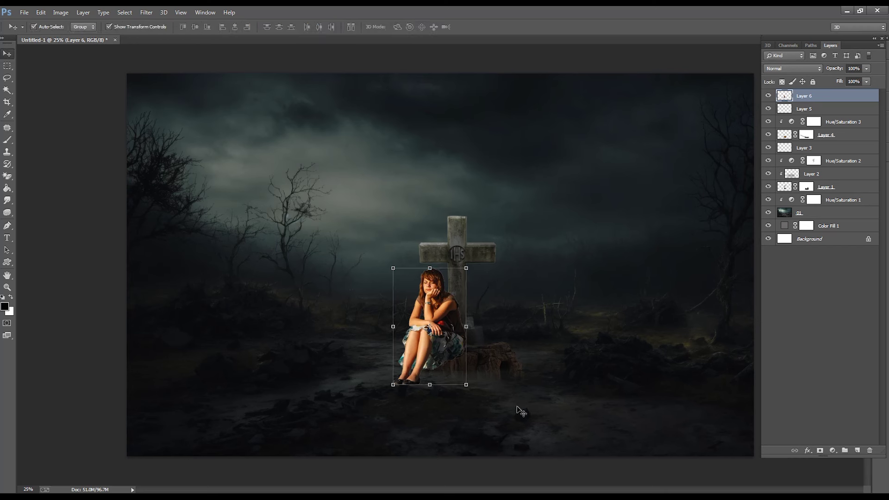
pyautogui.keyDown('ctrl'); pyautogui.click(509, 350); pyautogui.keyUp('ctrl')
pyautogui.hotkey('ctrl', 't')
pyautogui.moveTo(511, 350); pyautogui.dragTo(501, 354)
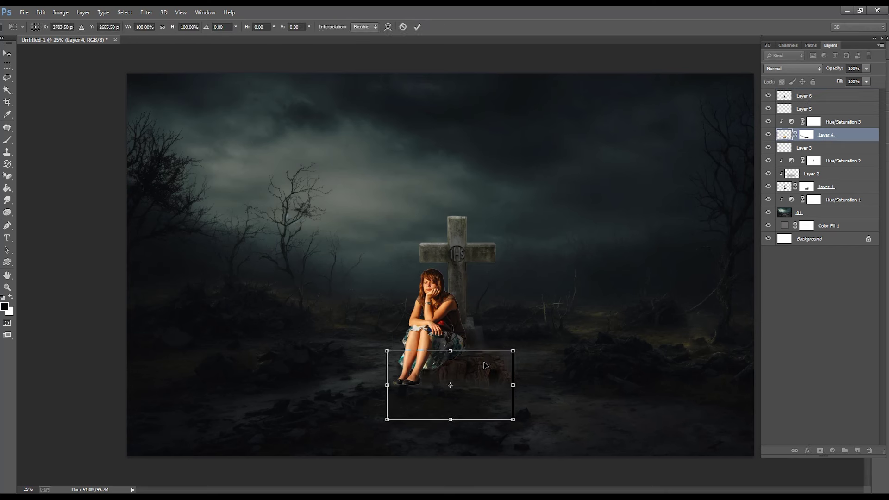
pyautogui.press('Return')
pyautogui.moveTo(443, 309); pyautogui.dragTo(433, 317)
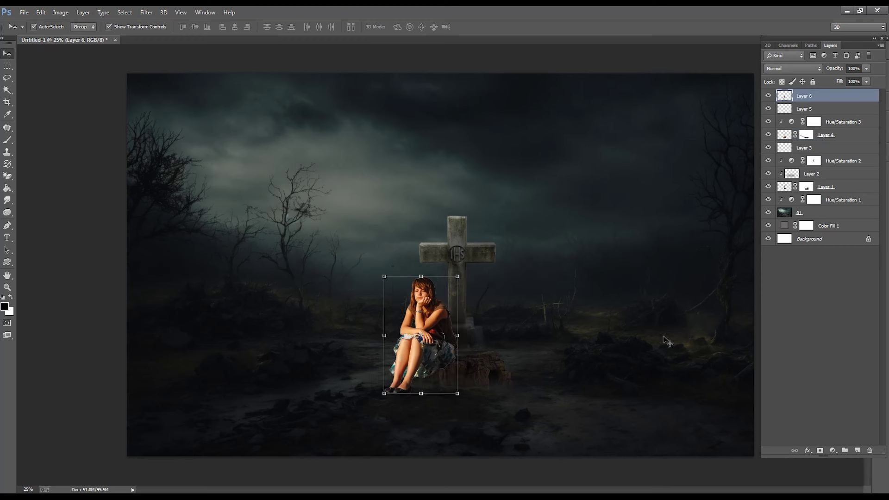
# - Try painting on the rock adjustment's mask, undo the stray stroke, and reselect the girl and rock
pyautogui.click(808, 135)
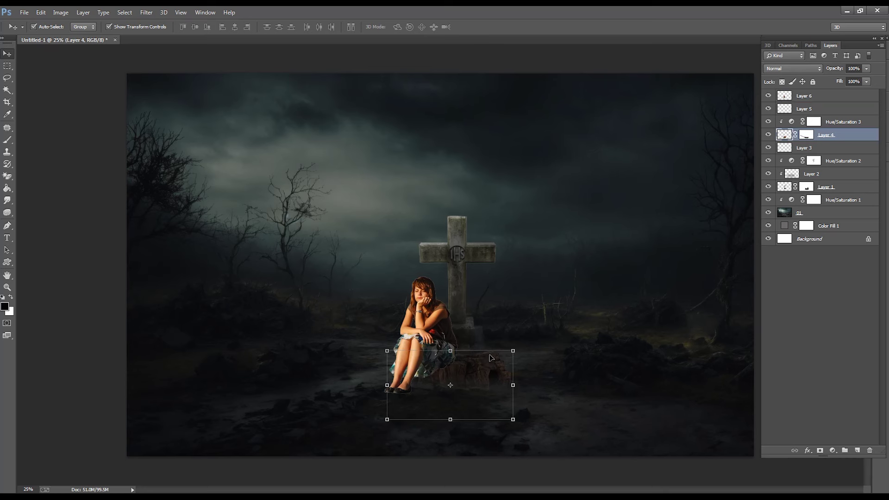
pyautogui.click(811, 122)
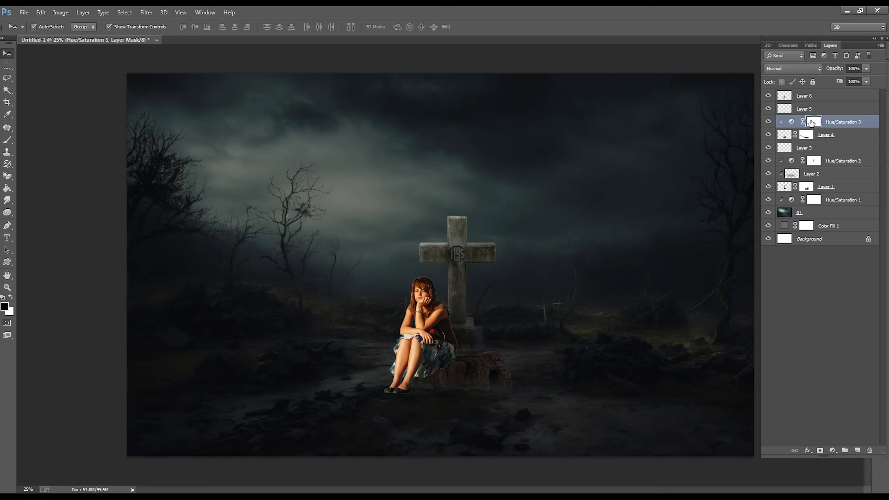
pyautogui.click(7, 139)
pyautogui.moveTo(468, 389)
pyautogui.mouseDown()
pyautogui.moveTo(499, 379)
pyautogui.moveTo(512, 359)
pyautogui.mouseUp()
pyautogui.hotkey('alt', ']')
pyautogui.hotkey('alt', ']')
pyautogui.hotkey('ctrl', 'z')
pyautogui.hotkey('alt', '[')
pyautogui.hotkey('alt', '[')
pyautogui.press('x')
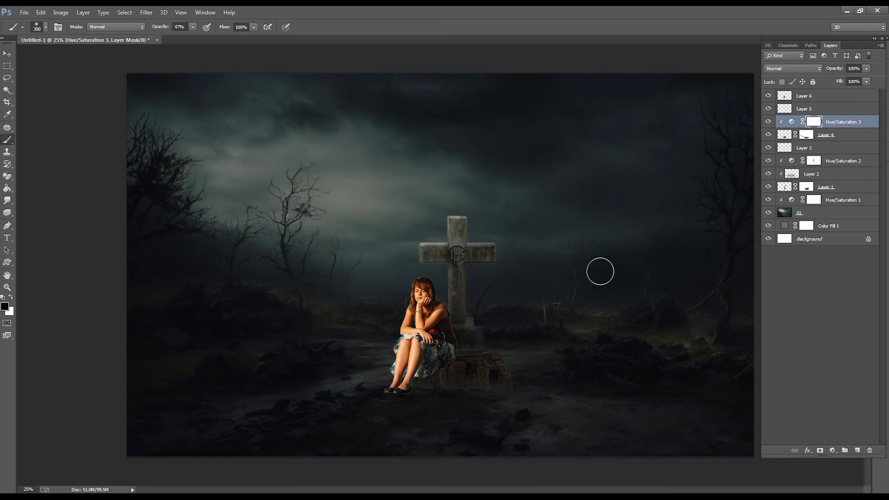
pyautogui.press('x')
pyautogui.press('v')
pyautogui.click(419, 303)
pyautogui.click(481, 383)
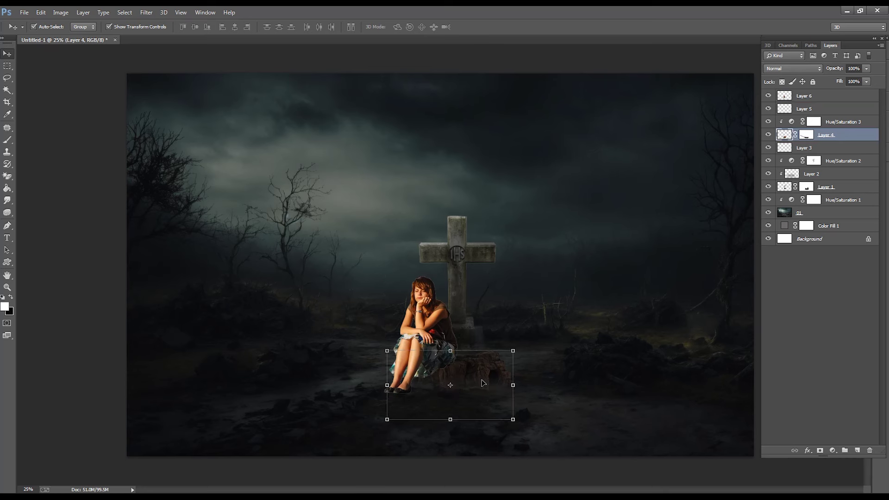
# - Paint black at 47% on Layer 4's mask to fade the rock's lower edge
pyautogui.click(768, 134)
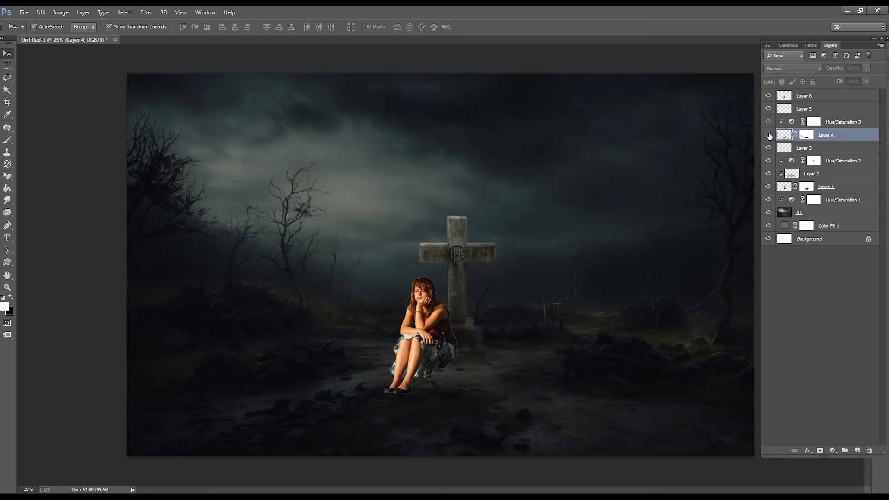
pyautogui.click(807, 138)
pyautogui.press('x')
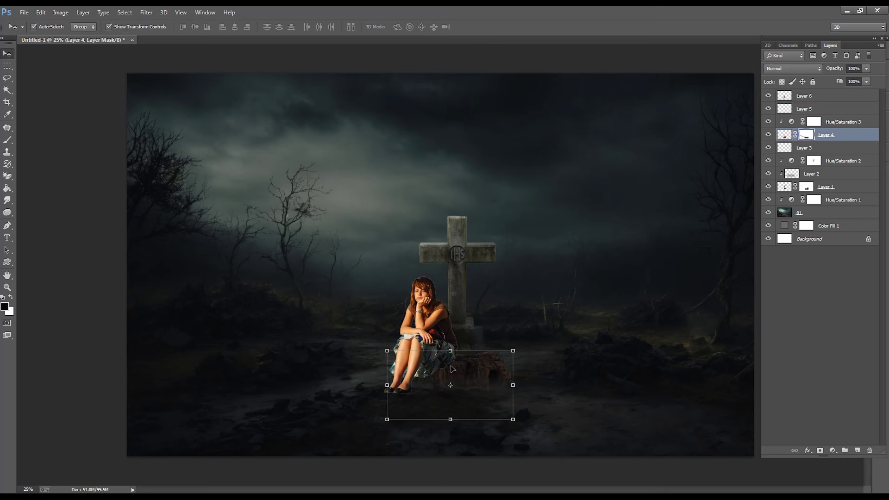
pyautogui.press('b')
pyautogui.moveTo(480, 375)
pyautogui.mouseDown()
pyautogui.moveTo(510, 384)
pyautogui.moveTo(421, 393)
pyautogui.moveTo(477, 391)
pyautogui.moveTo(448, 387)
pyautogui.moveTo(509, 371)
pyautogui.moveTo(510, 384)
pyautogui.mouseUp()
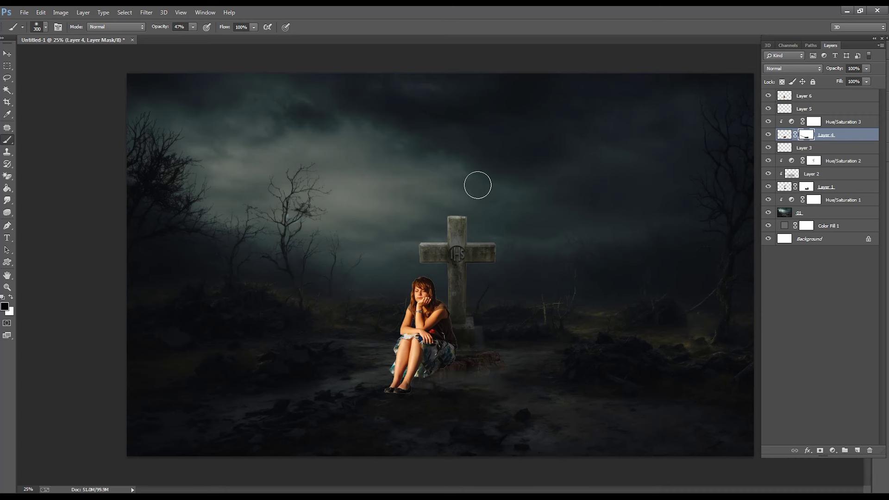
pyautogui.keyDown('ctrl'); pyautogui.click(596, 357); pyautogui.keyUp('ctrl')
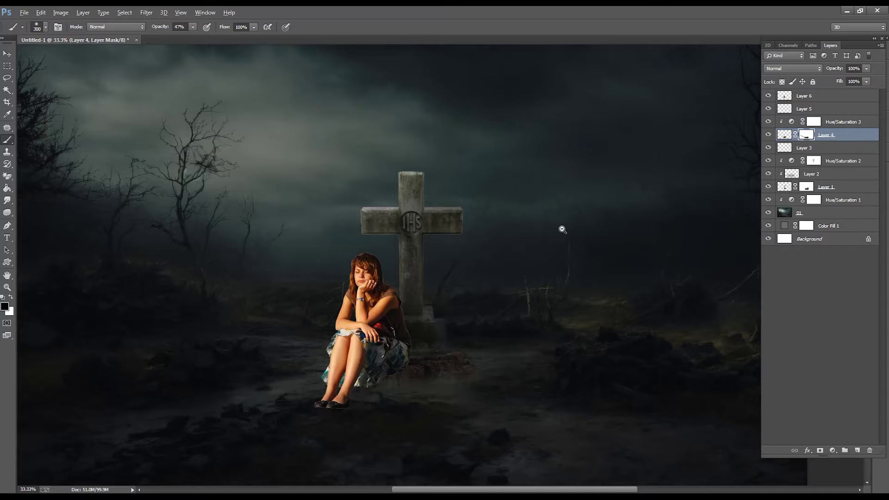
pyautogui.keyDown('ctrl'); pyautogui.keyDown('alt'); pyautogui.click(562, 230); pyautogui.keyUp('alt'); pyautogui.keyUp('ctrl')
pyautogui.press('v')
pyautogui.click(439, 303)
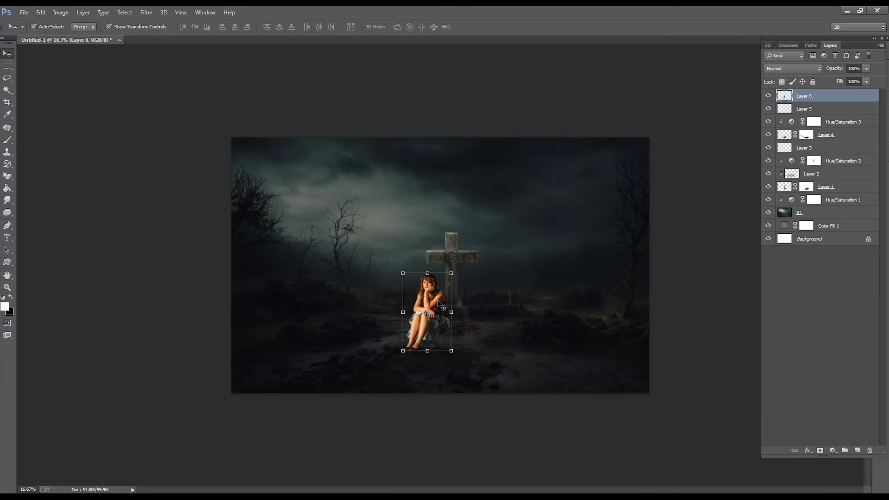
# - Add a Hue/Saturation clipped to the girl layer with Saturation -33 and Lightness -43
pyautogui.click(832, 450)
pyautogui.click(815, 356)
pyautogui.click(689, 327)
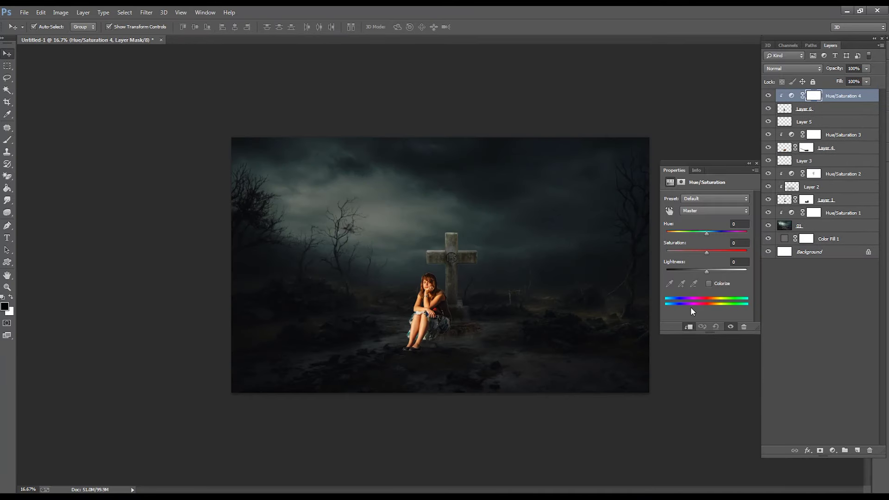
pyautogui.moveTo(707, 272)
pyautogui.mouseDown()
pyautogui.moveTo(693, 271)
pyautogui.moveTo(699, 252)
pyautogui.mouseUp()
pyautogui.hotkey('ctrl', '+')
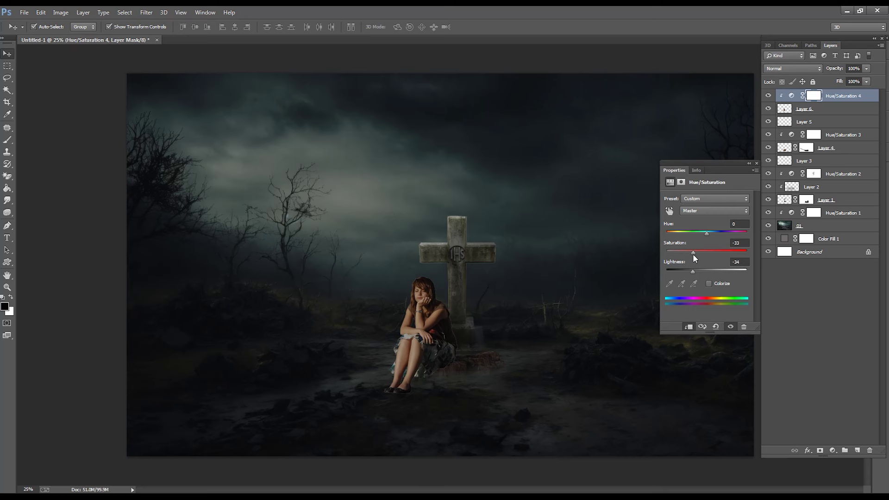
pyautogui.moveTo(693, 270); pyautogui.dragTo(690, 272)
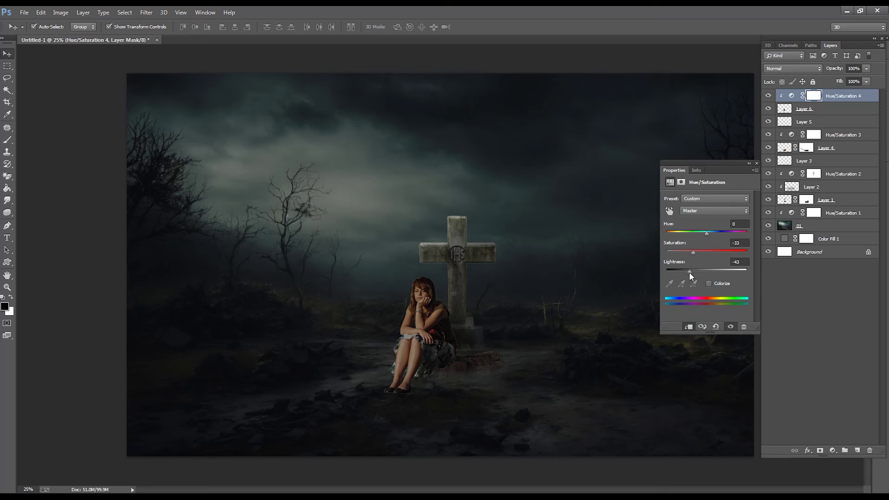
pyautogui.click(756, 163)
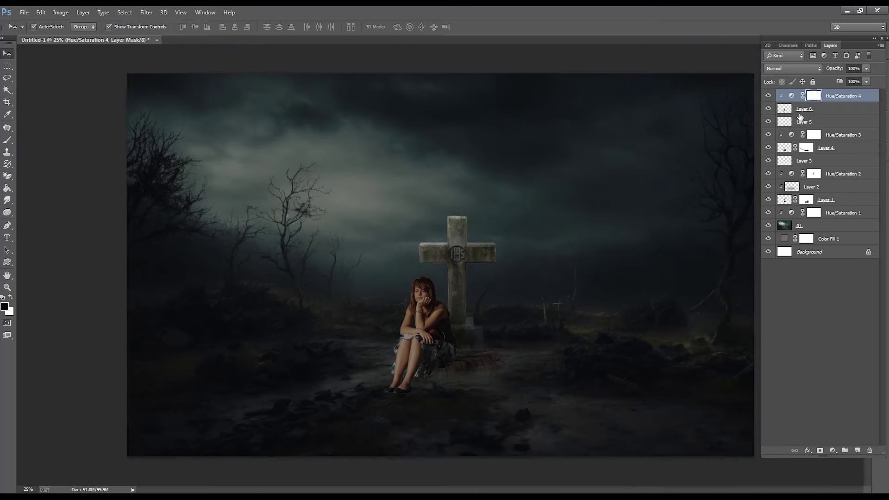
# - Add two new empty layers above the girl layer
pyautogui.click(824, 109)
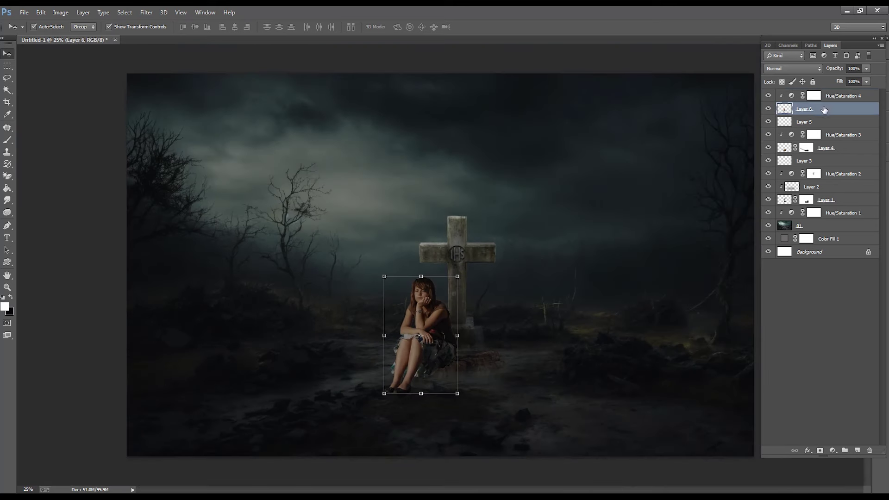
pyautogui.click(857, 450)
pyautogui.rightClick(848, 110)
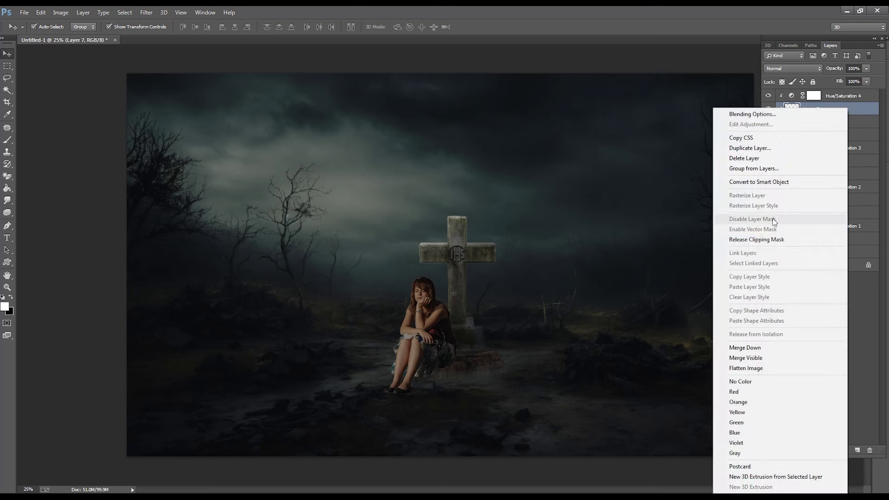
pyautogui.click(805, 237)
pyautogui.hotkey('ctrl', 'z')
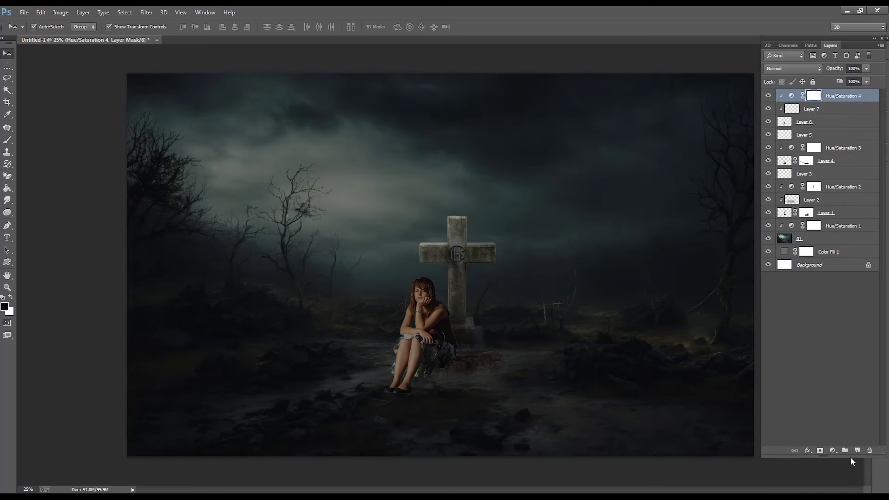
pyautogui.click(857, 449)
# - Set up a smaller brush and move the new layer below the girl
pyautogui.press('x')
pyautogui.press('b')
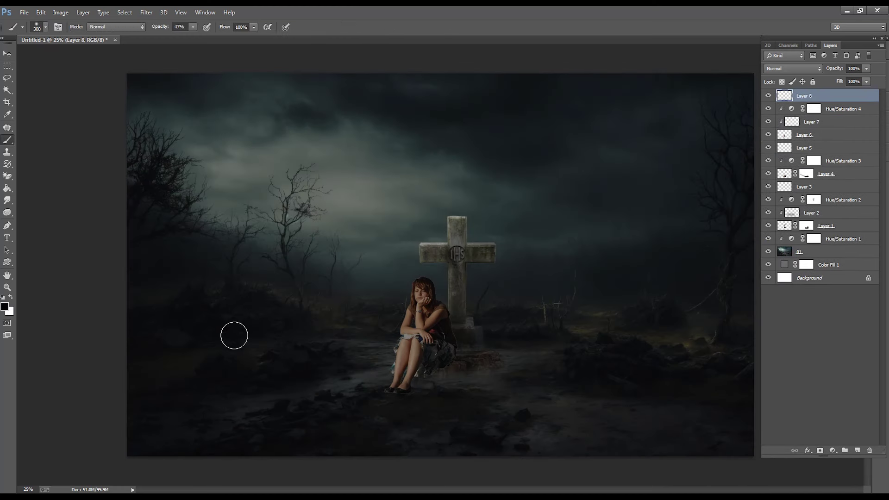
pyautogui.hotkey('ctrl', '+')
pyautogui.press('[')
pyautogui.press('[')
pyautogui.press('[')
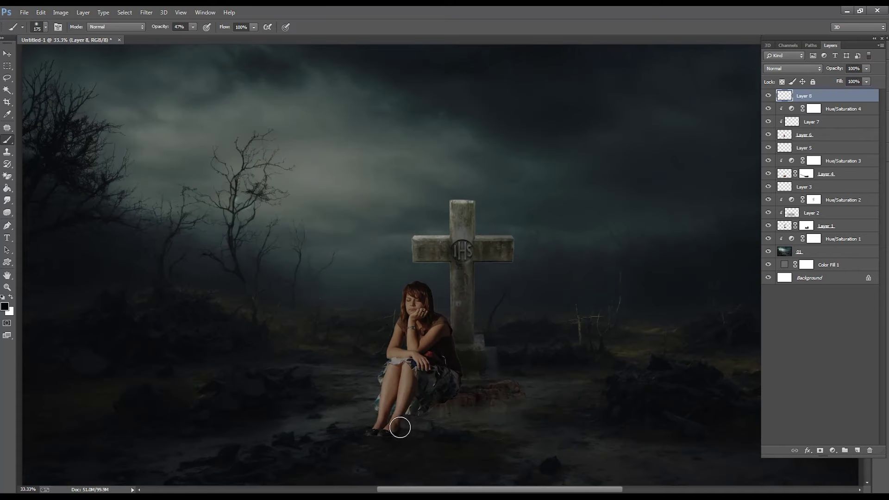
pyautogui.hotkey('ctrl', '-')
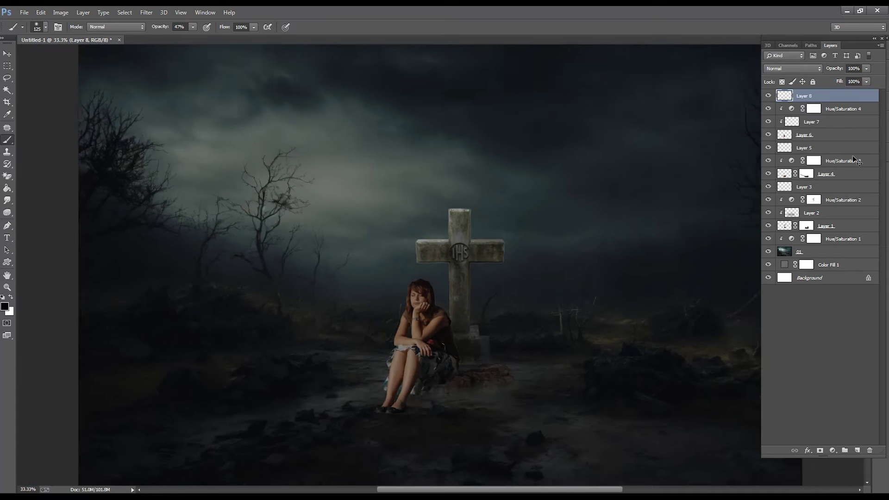
pyautogui.hotkey('ctrl', '[')
pyautogui.hotkey('ctrl', '[')
pyautogui.hotkey('ctrl', '[')
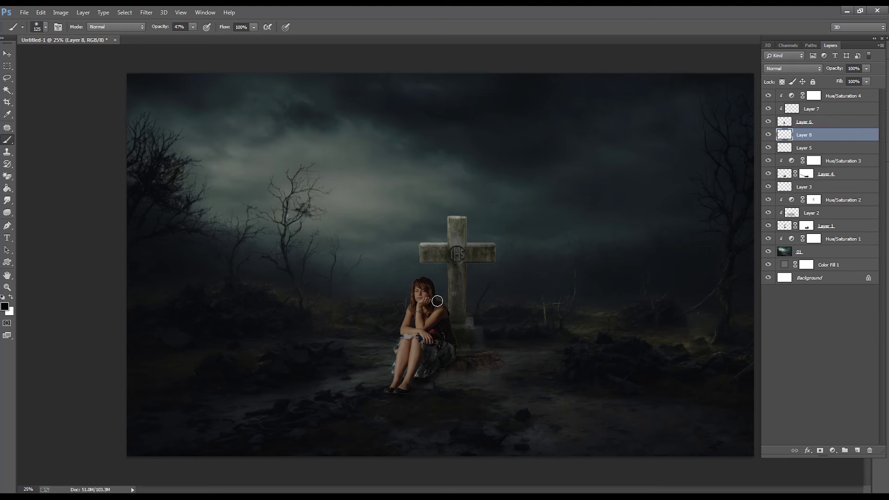
pyautogui.hotkey('ctrl', '+')
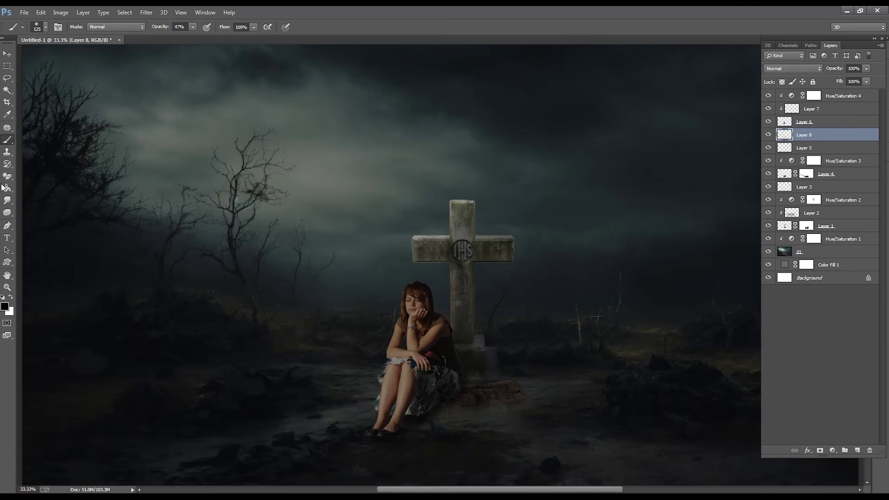
# - Apply a 36 px Gaussian Blur to the new layer and pick a large standard eraser
pyautogui.click(146, 12)
pyautogui.click(292, 187)
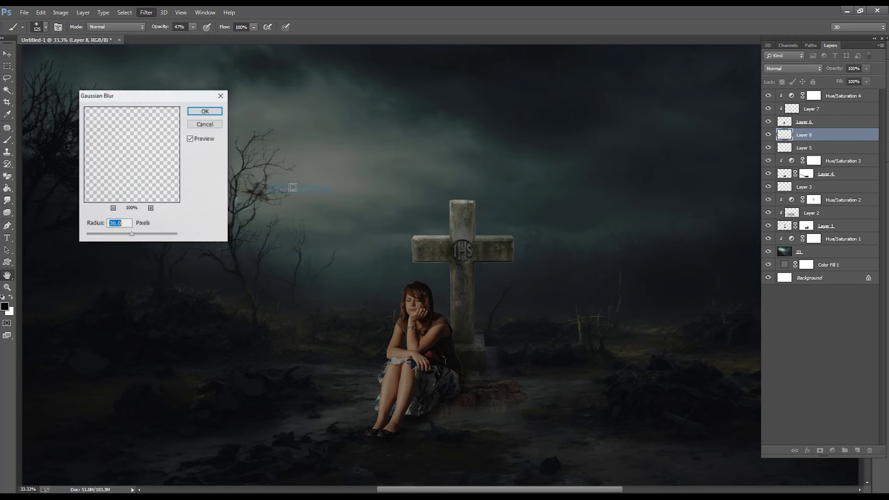
pyautogui.click(205, 111)
pyautogui.click(7, 176)
pyautogui.click(46, 175)
pyautogui.press(']')
pyautogui.press(']')
pyautogui.press(']')
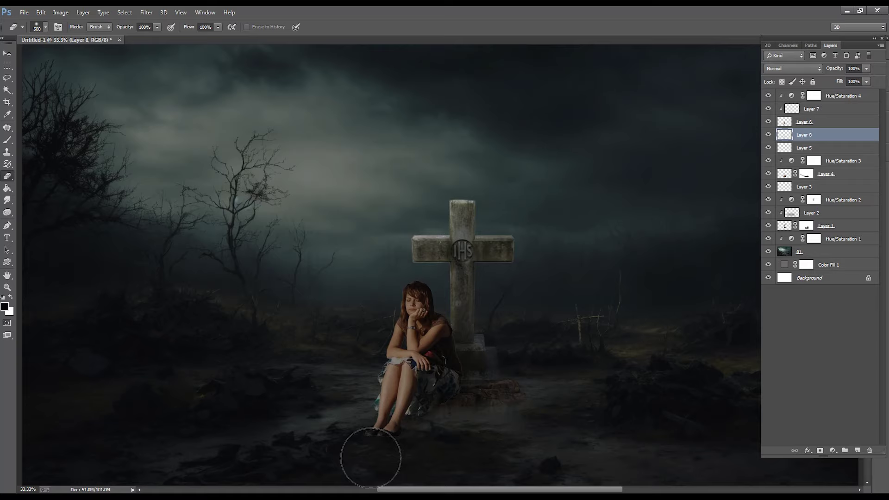
pyautogui.hotkey('ctrl', '-')
# - Target the girl layer, zoom to her feet, and set eraser opacity to 19%
pyautogui.click(824, 124)
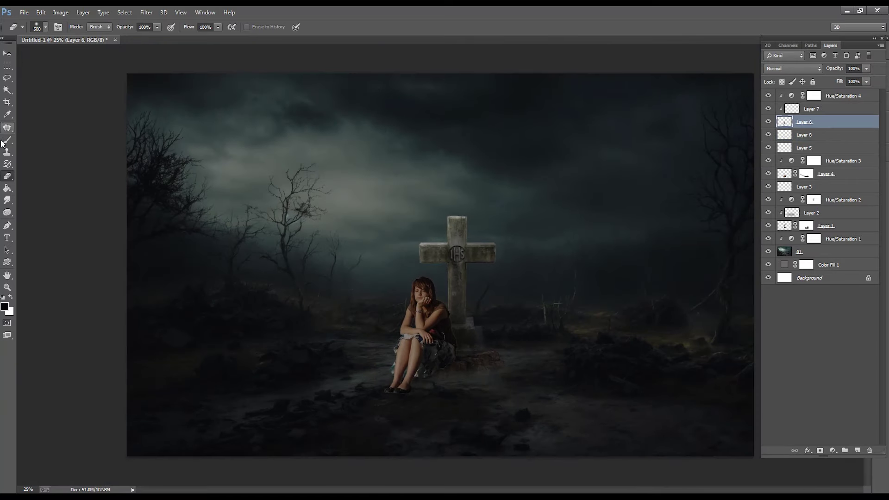
pyautogui.hotkey('ctrl', '+')
pyautogui.moveTo(486, 377); pyautogui.dragTo(429, 311)
pyautogui.keyDown('ctrl'); pyautogui.click(418, 339); pyautogui.keyUp('ctrl')
pyautogui.press('[')
pyautogui.press('[')
pyautogui.press('[')
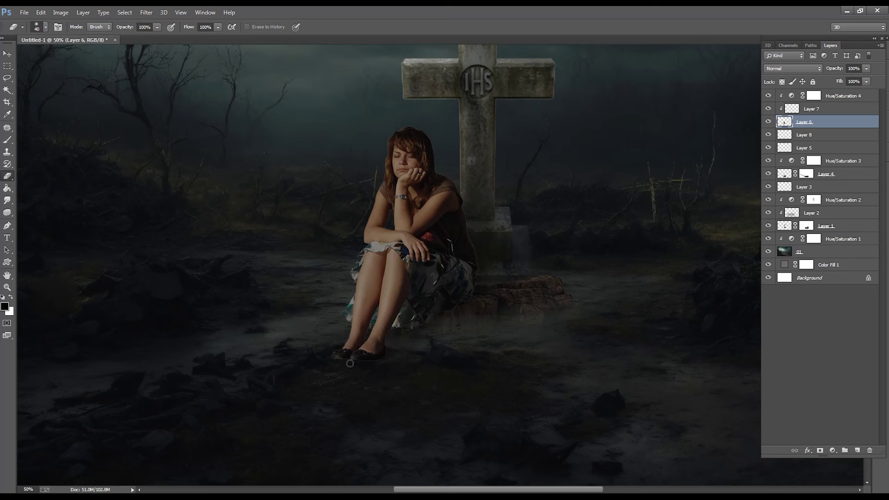
pyautogui.click(157, 28)
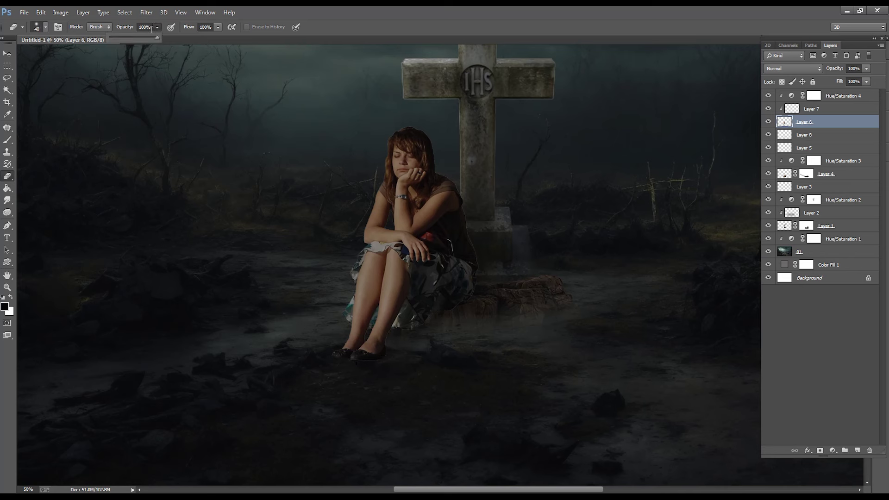
pyautogui.moveTo(113, 38); pyautogui.dragTo(119, 38)
pyautogui.press(']')
pyautogui.press(']')
pyautogui.press(']')
# - Erase the girl's feet and lower-right skirt at 19% to fade them into the ground
pyautogui.moveTo(331, 361); pyautogui.dragTo(353, 364)
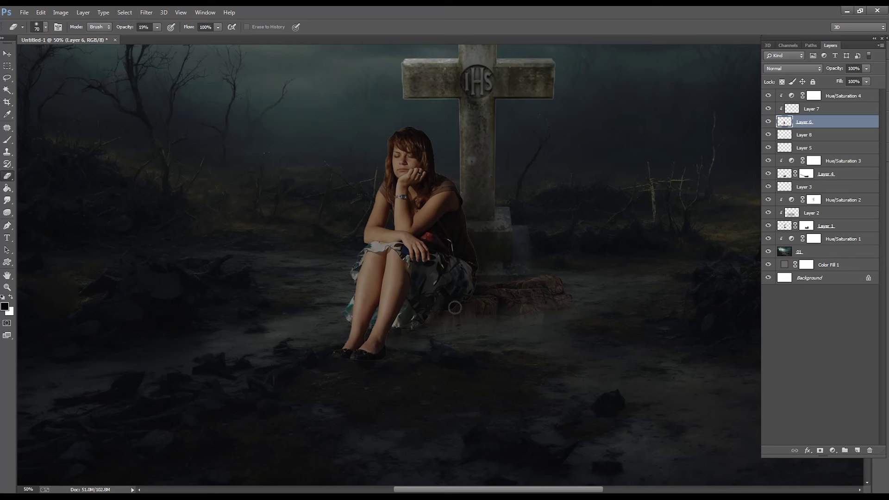
pyautogui.press(']')
pyautogui.moveTo(459, 281)
pyautogui.mouseDown()
pyautogui.moveTo(458, 312)
pyautogui.moveTo(396, 333)
pyautogui.mouseUp()
pyautogui.press('[')
pyautogui.press('[')
pyautogui.hotkey('ctrl', '-')
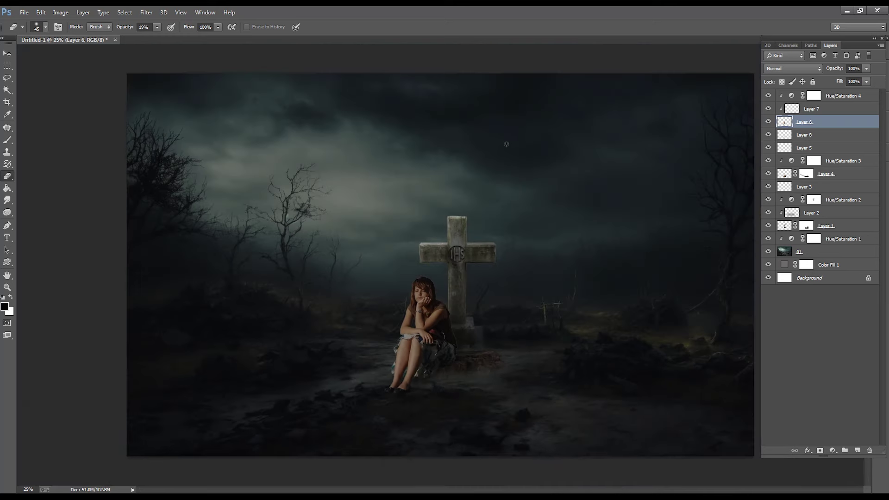
pyautogui.hotkey('ctrl', '+')
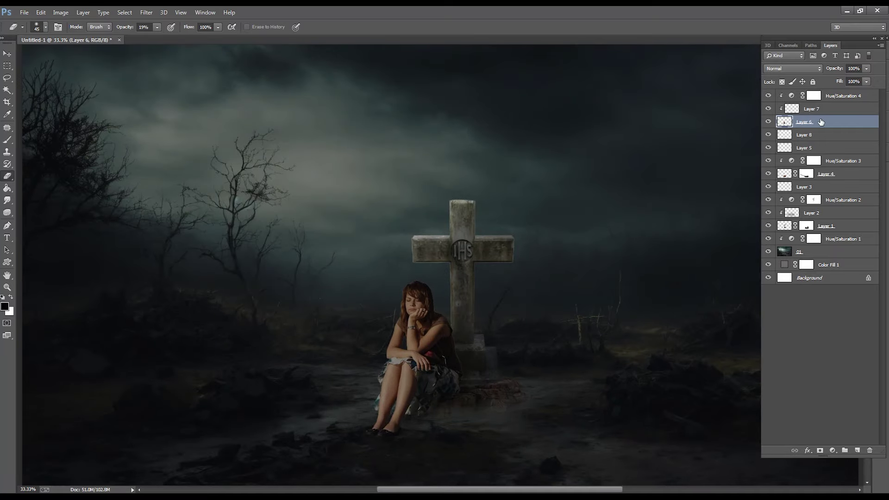
# - On Layer 7, shade the girl's skirt and legs with a 500 px brush at 36% opacity
pyautogui.click(797, 109)
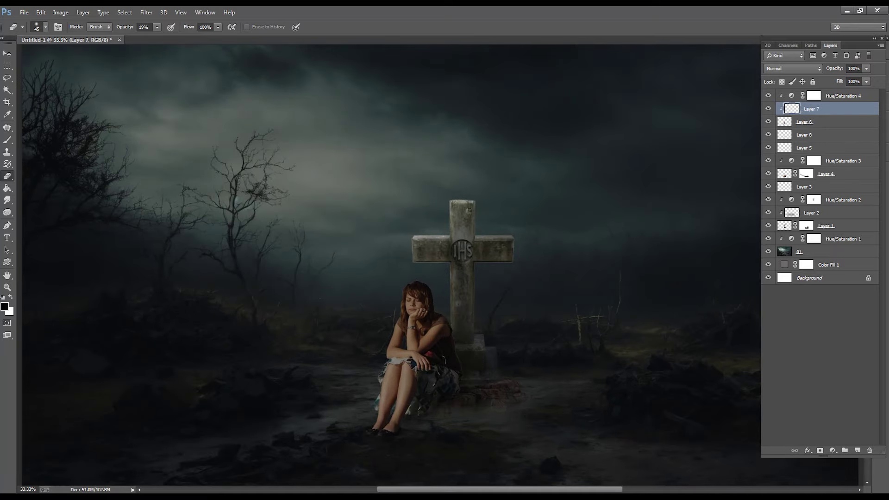
pyautogui.click(7, 140)
pyautogui.hotkey('ctrl', '+')
pyautogui.hotkey('ctrl', '-')
pyautogui.press('3')
pyautogui.press('6')
pyautogui.press(']')
pyautogui.press(']')
pyautogui.press(']')
pyautogui.moveTo(401, 284); pyautogui.dragTo(398, 320)
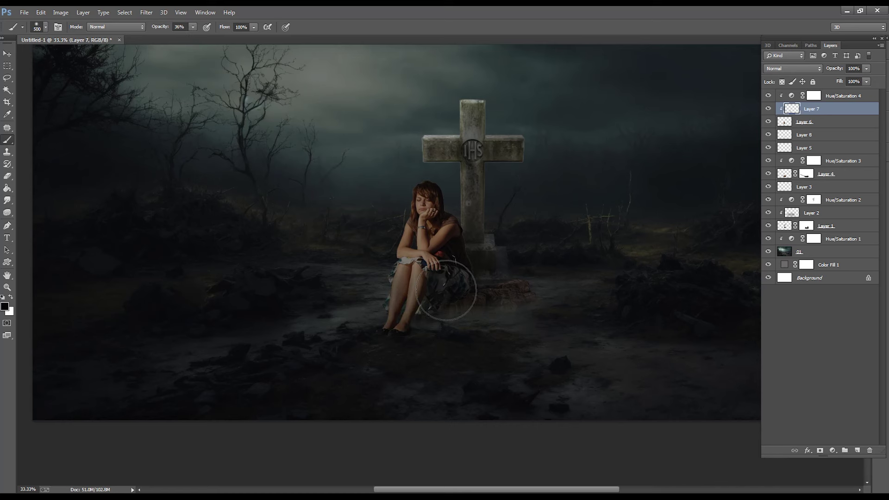
# - Paint over the reddish rock on Layer 6, then toggle the girl's darkening to compare
pyautogui.hotkey('alt', '[')
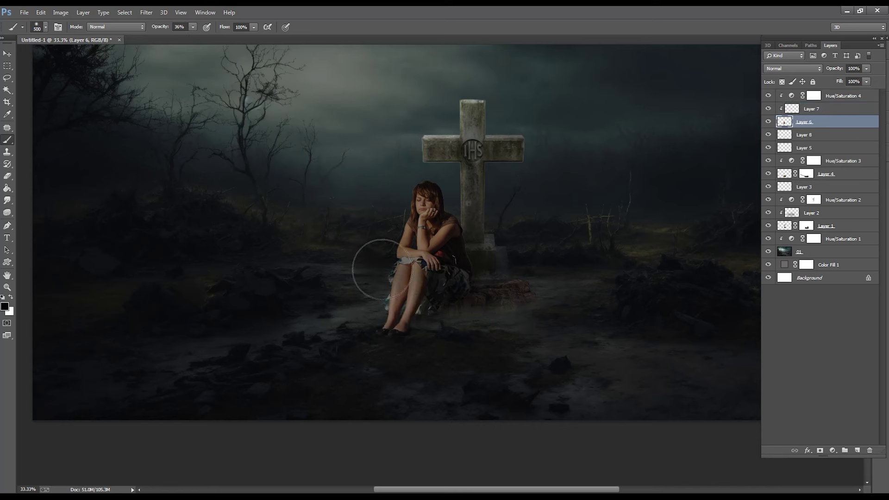
pyautogui.moveTo(432, 307); pyautogui.dragTo(510, 284)
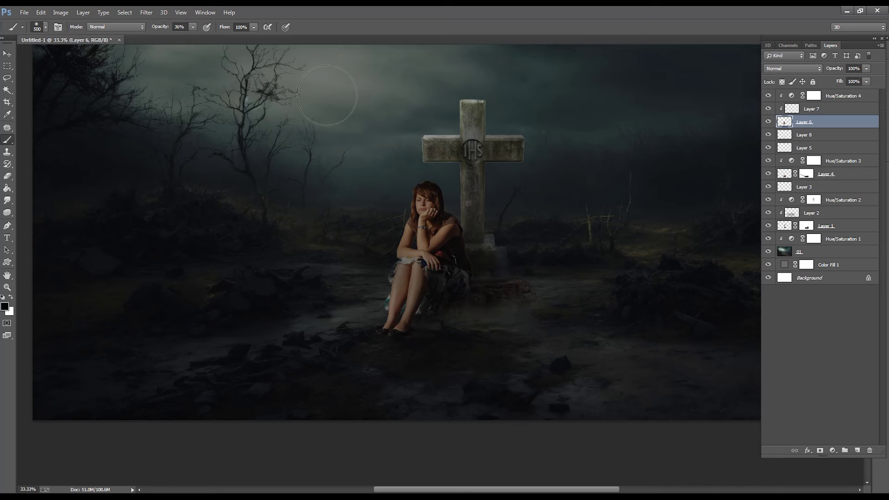
pyautogui.hotkey('ctrl', '-')
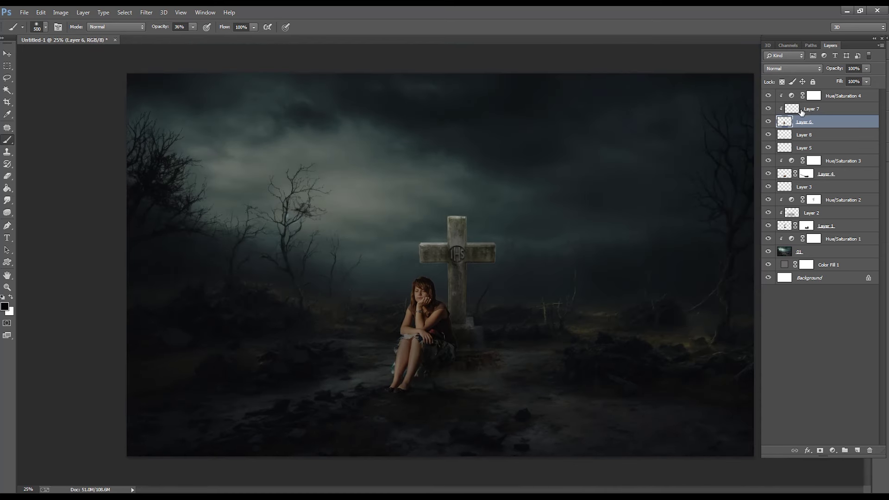
pyautogui.click(801, 111)
pyautogui.click(768, 95)
pyautogui.click(768, 96)
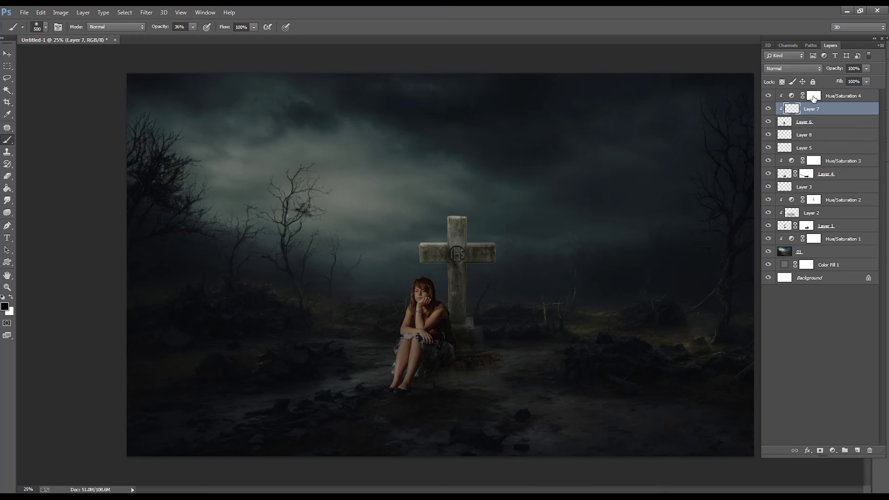
pyautogui.click(813, 96)
# - Select the Gradient tool and zoom in and out to inspect the scene
pyautogui.moveTo(7, 188); pyautogui.dragTo(46, 192)
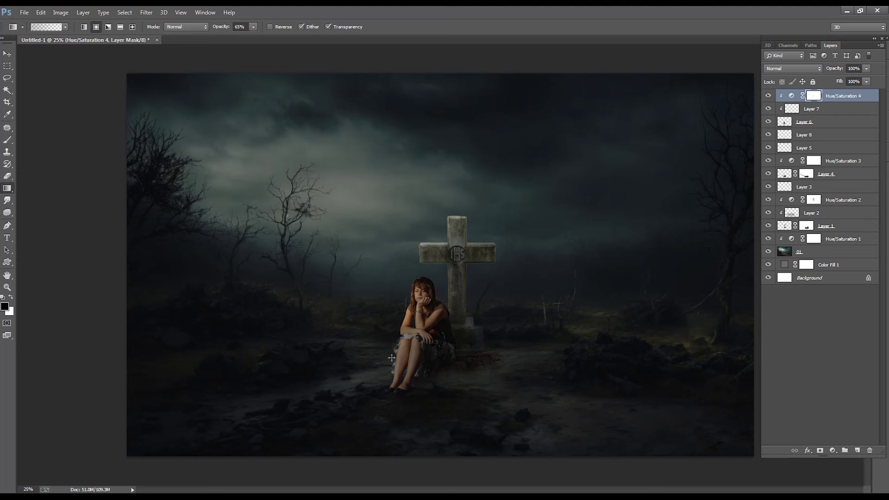
pyautogui.hotkey('ctrl', '-')
pyautogui.hotkey('ctrl', '+')
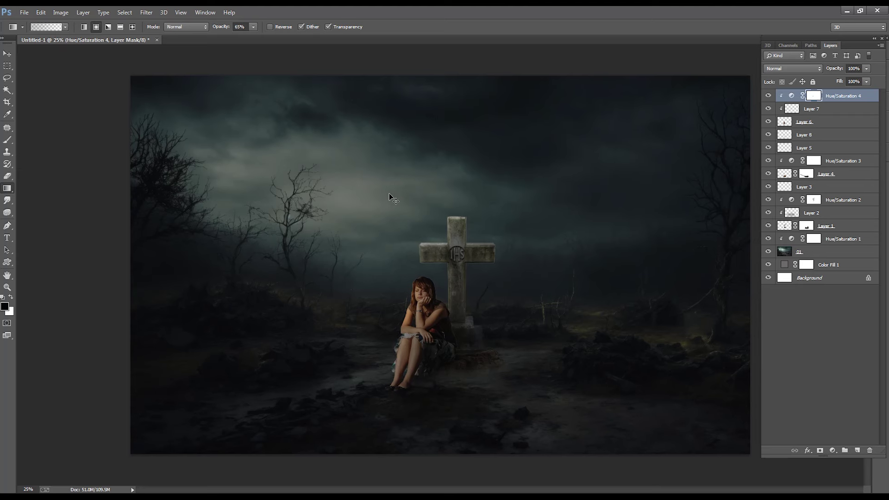
pyautogui.hotkey('ctrl', '-')
pyautogui.hotkey('ctrl', '+')
pyautogui.hotkey('ctrl', '+')
pyautogui.hotkey('ctrl', '+')
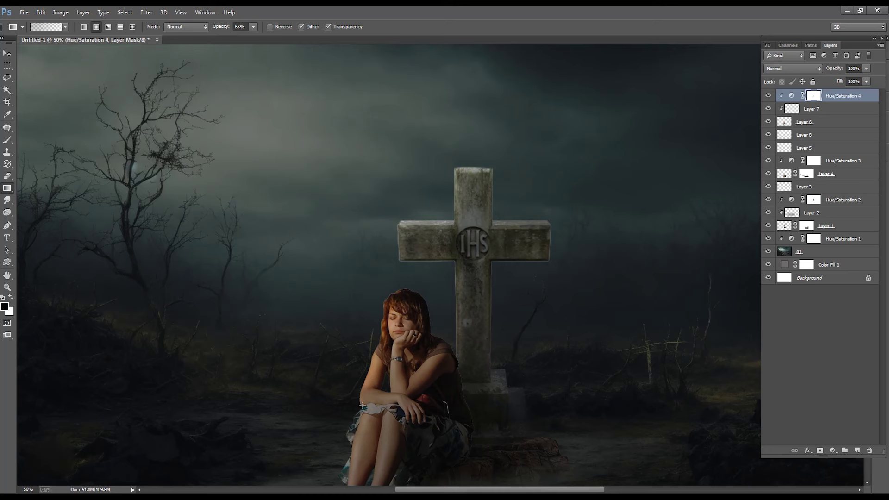
# - Scroll around the scene, then minimize Photoshop and select the dead branch image in the kabristan folder
pyautogui.scroll(-3, 362, 398)
pyautogui.scroll(1, 358, 348)
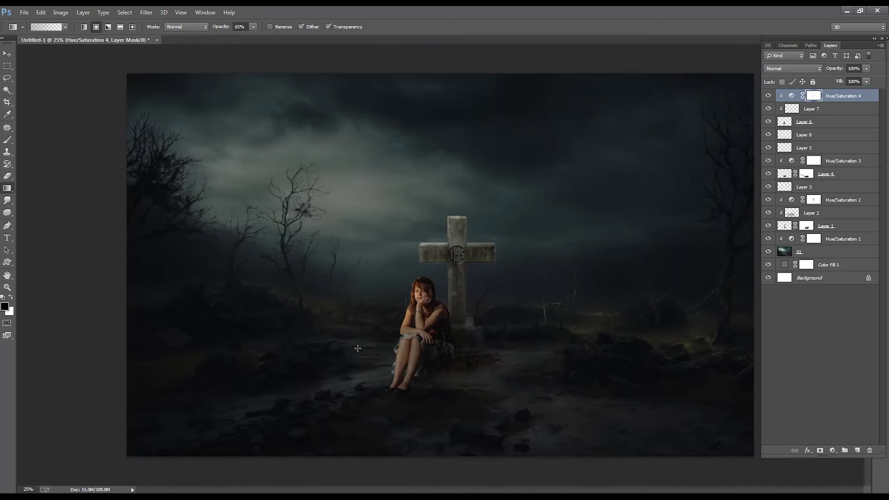
pyautogui.scroll(1, 355, 331)
pyautogui.scroll(-1, 406, 258)
pyautogui.scroll(-1, 407, 257)
pyautogui.scroll(1, 487, 288)
pyautogui.scroll(1, 486, 287)
pyautogui.click(846, 10)
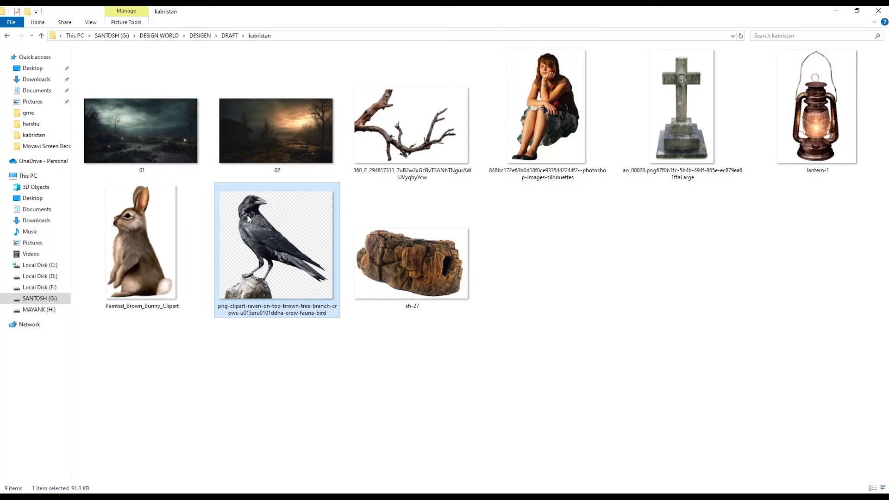
pyautogui.click(379, 123)
# - Magic-erase the branch photo's white background and bring the unclipped branch into Untitled-1
pyautogui.moveTo(379, 124); pyautogui.dragTo(356, 69)
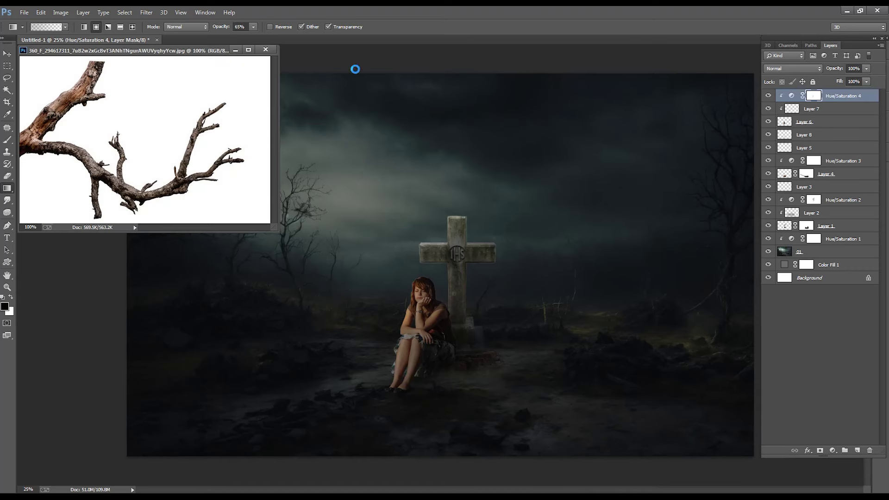
pyautogui.press('e')
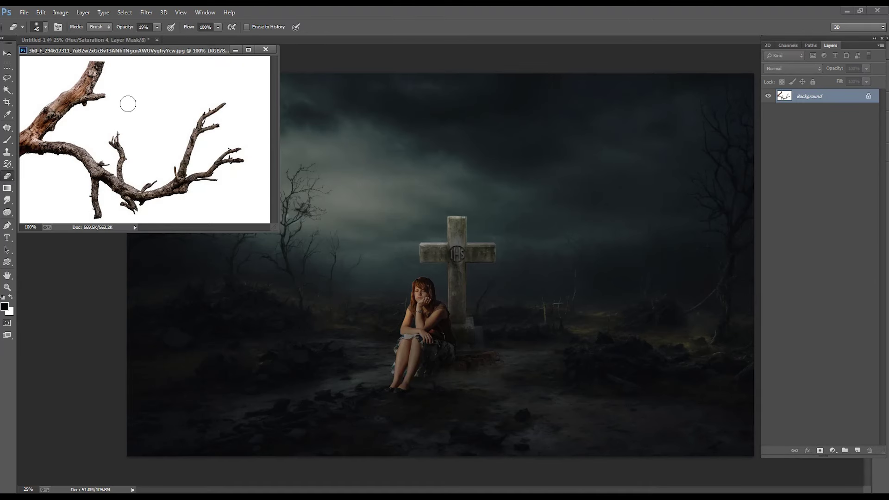
pyautogui.click(127, 99)
pyautogui.press('v')
pyautogui.moveTo(119, 84); pyautogui.dragTo(588, 107)
pyautogui.rightClick(814, 97)
pyautogui.click(787, 231)
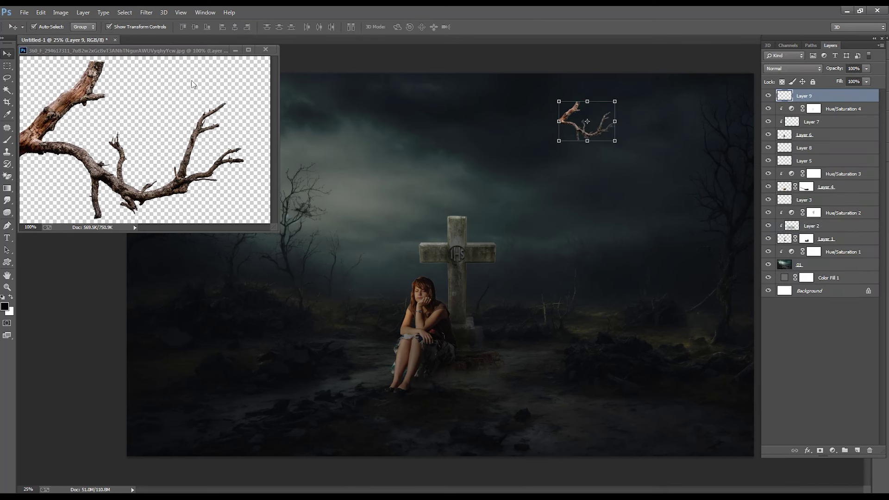
pyautogui.click(265, 49)
pyautogui.click(454, 198)
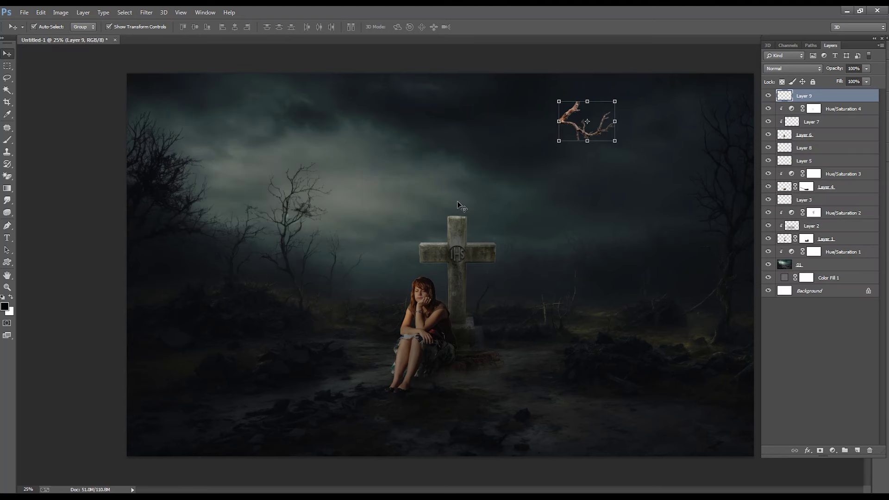
# - Enlarge the branch, flip it horizontally and fit it into the top-right corner
pyautogui.hotkey('ctrl', '-')
pyautogui.moveTo(559, 155); pyautogui.dragTo(666, 116)
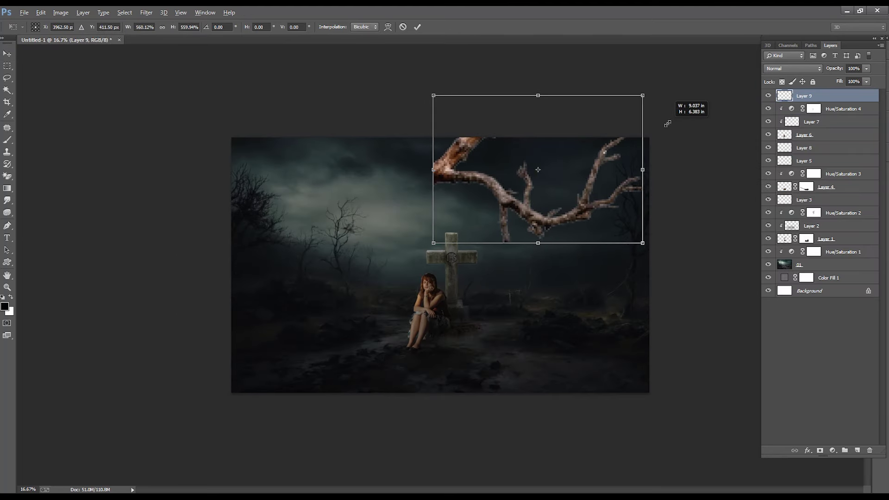
pyautogui.rightClick(610, 147)
pyautogui.click(623, 280)
pyautogui.moveTo(568, 189)
pyautogui.mouseDown()
pyautogui.moveTo(608, 198)
pyautogui.moveTo(609, 186)
pyautogui.mouseUp()
pyautogui.press('Return')
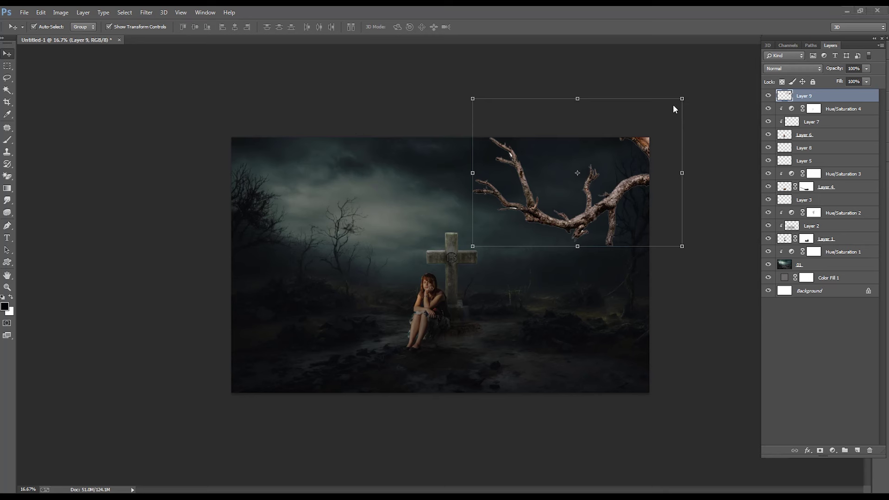
pyautogui.moveTo(681, 98); pyautogui.dragTo(669, 108)
pyautogui.moveTo(642, 140)
pyautogui.mouseDown()
pyautogui.moveTo(642, 157)
pyautogui.moveTo(647, 149)
pyautogui.mouseUp()
pyautogui.press('Return')
# - Magic-erase the leftover white specks on the upper and lower branch
pyautogui.scroll(3, 534, 212)
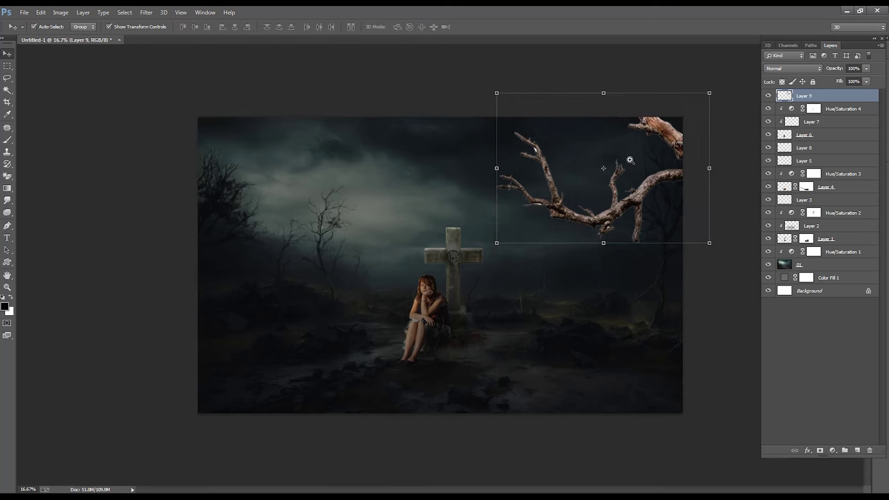
pyautogui.press('e')
pyautogui.hotkey('shift', 'e')
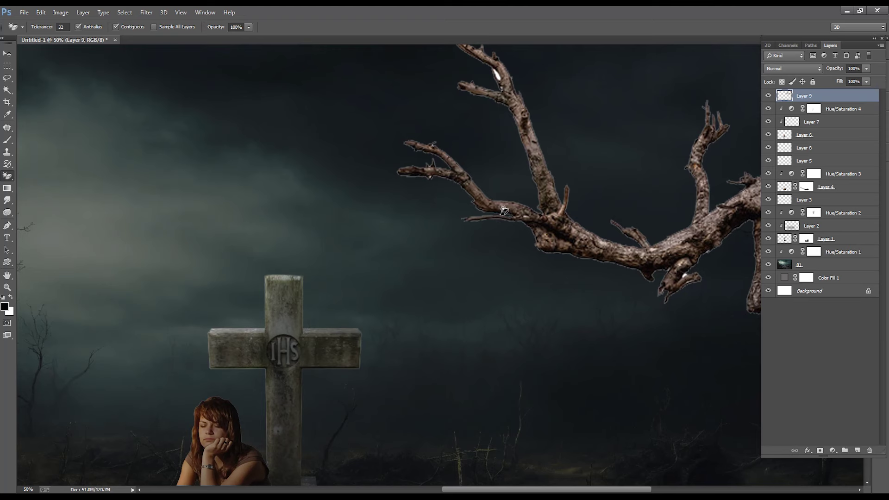
pyautogui.click(496, 73)
pyautogui.scroll(-1, 599, 237)
pyautogui.scroll(1, 631, 201)
pyautogui.scroll(1, 670, 243)
pyautogui.click(666, 245)
pyautogui.press('XF86AudioLowerVolume')
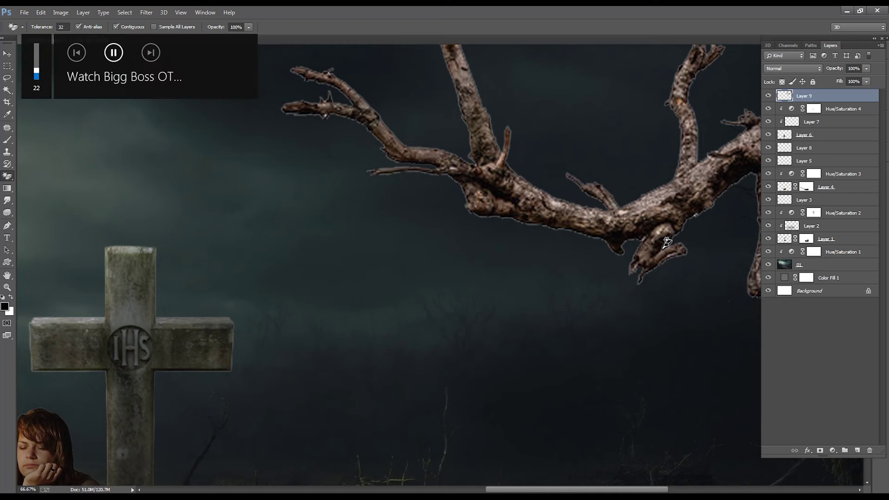
pyautogui.scroll(-4, 708, 208)
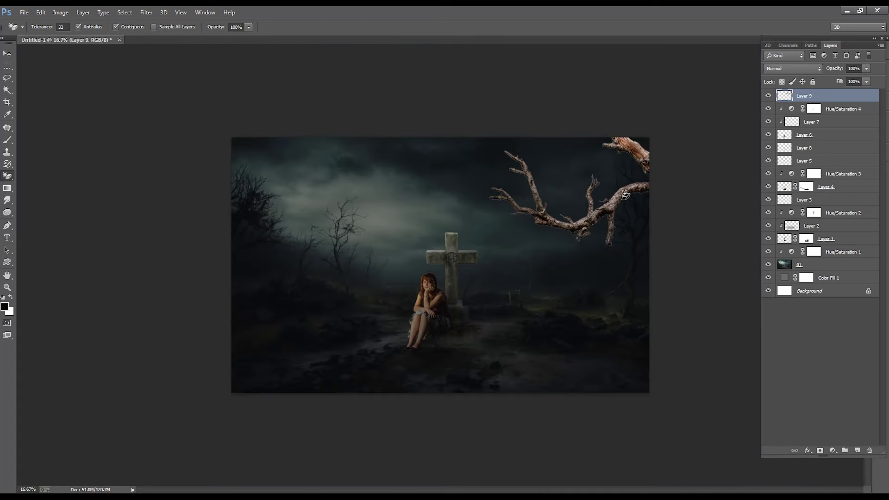
# - Add a Hue/Saturation adjustment on the branch with lower Lightness and a slight Hue shift
pyautogui.click(833, 450)
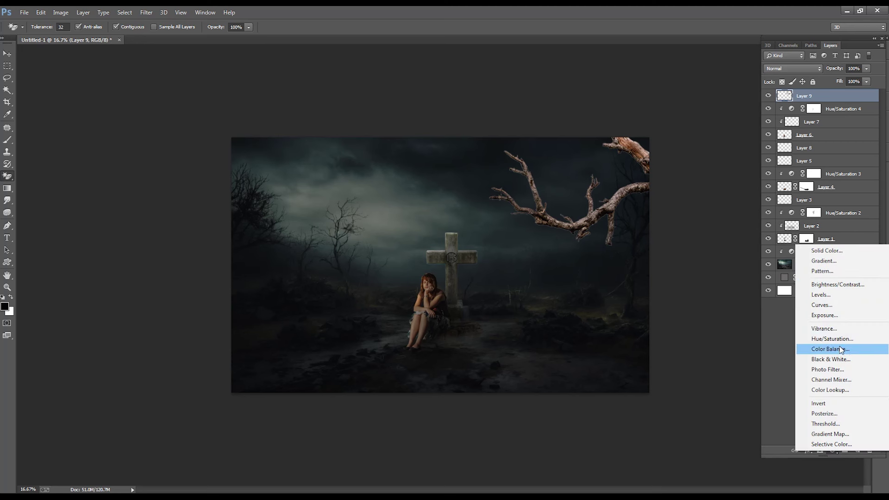
pyautogui.click(815, 349)
pyautogui.moveTo(706, 271); pyautogui.dragTo(686, 277)
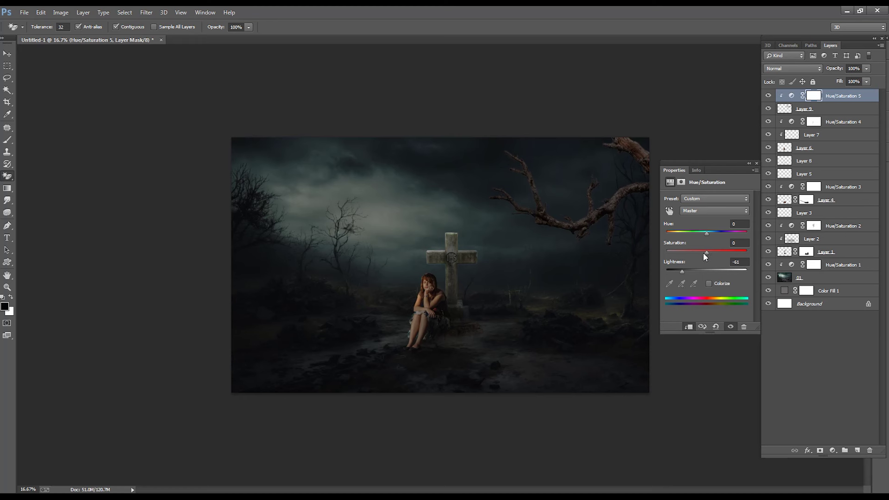
pyautogui.moveTo(709, 229); pyautogui.dragTo(699, 234)
pyautogui.click(757, 163)
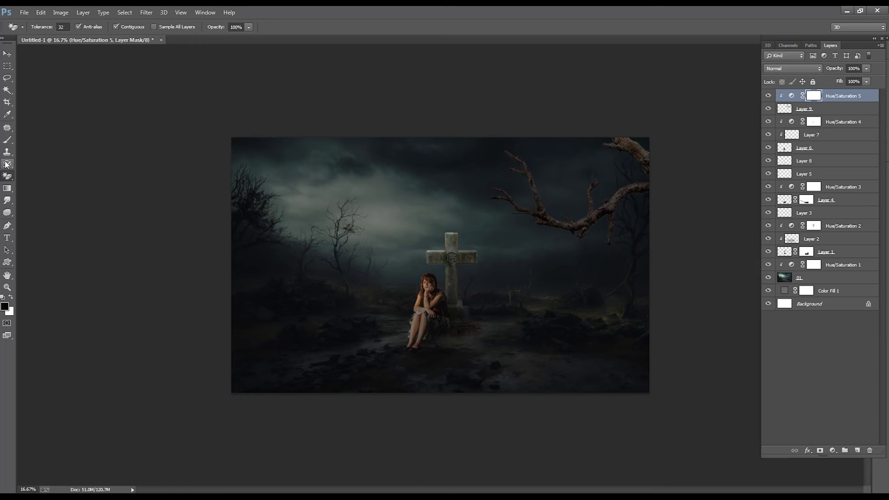
# - Draw a gradient on the adjustment's mask so the darkening fades across the branch
pyautogui.click(7, 189)
pyautogui.click(498, 205)
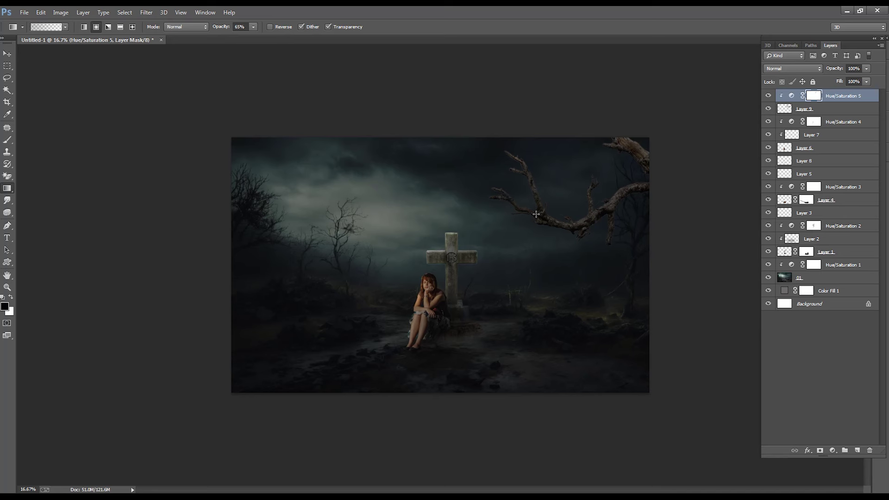
pyautogui.moveTo(542, 211); pyautogui.dragTo(520, 194)
pyautogui.hotkey('ctrl', '-')
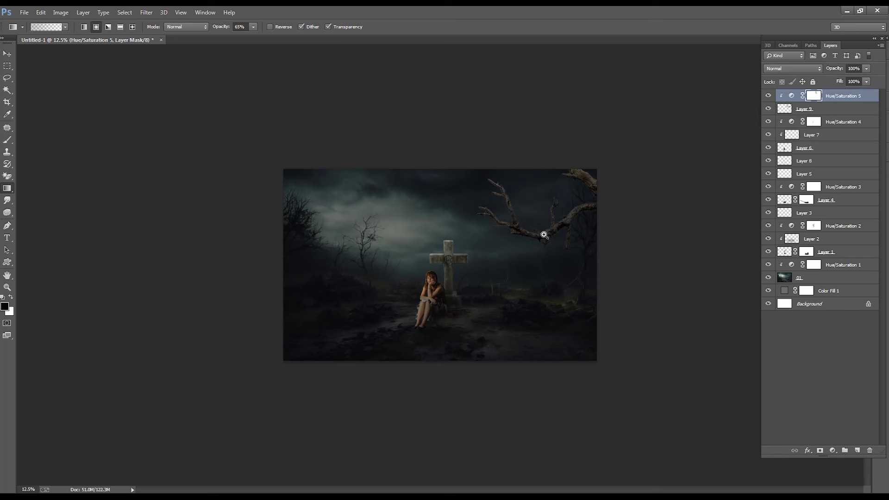
pyautogui.hotkey('ctrl', '+')
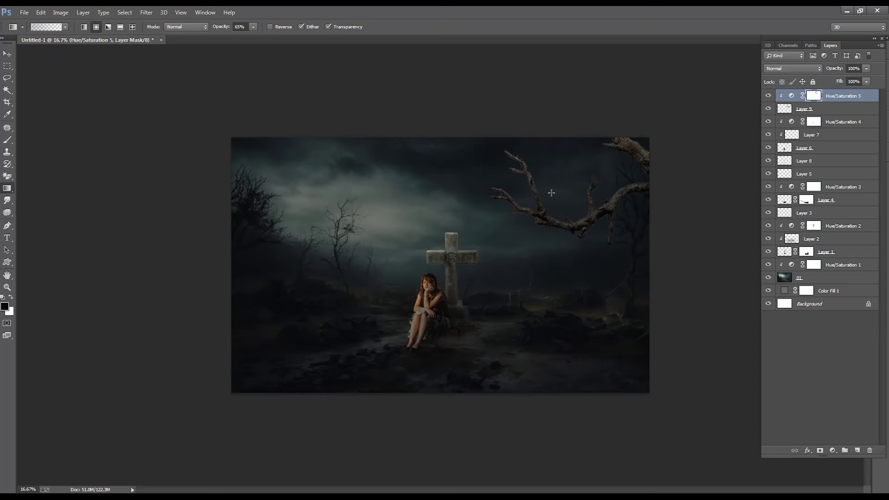
# - Open the raven photo and apply Levels of 48 / 1.00 / 213
pyautogui.hotkey('ctrl', '+')
pyautogui.hotkey('ctrl', '-')
pyautogui.hotkey('alt', 'Tab')
pyautogui.moveTo(248, 234); pyautogui.dragTo(145, 134)
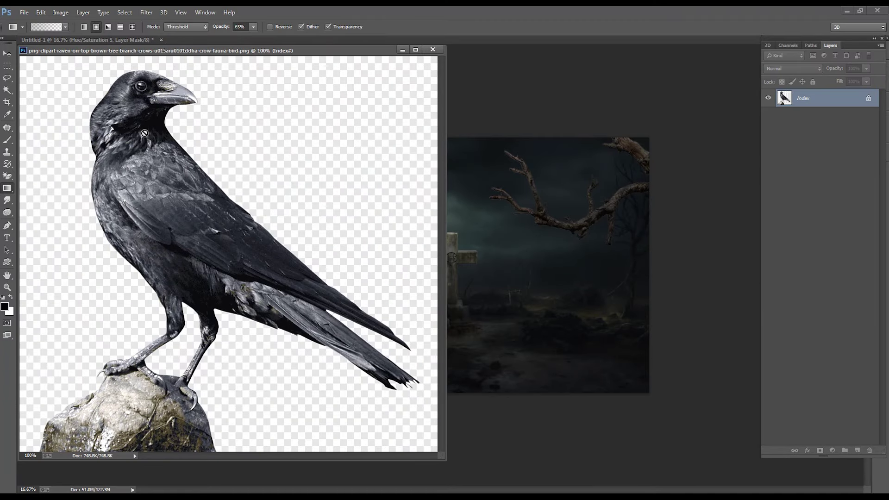
pyautogui.hotkey('ctrl', 'l')
pyautogui.write('242')
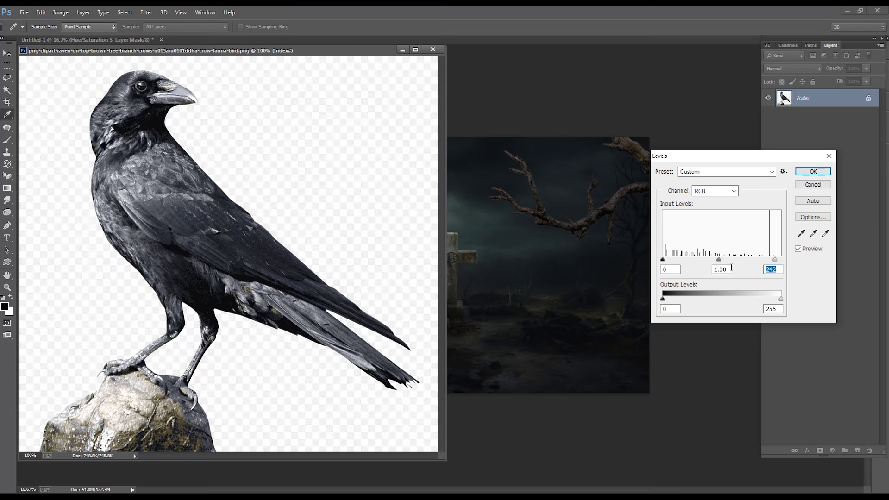
pyautogui.moveTo(662, 260); pyautogui.dragTo(684, 260)
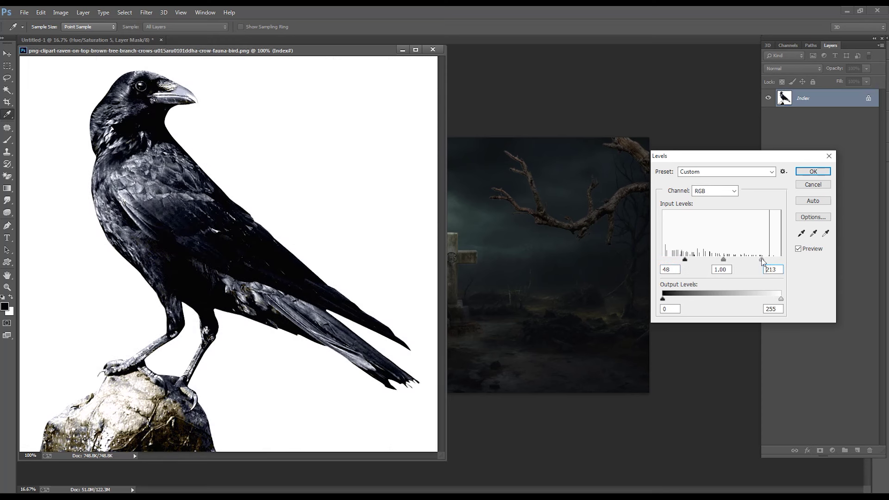
pyautogui.press('Return')
# - Try magic-erasing the raven's white background, then select all, copy and close the raven document
pyautogui.press('g')
pyautogui.press('e')
pyautogui.hotkey('shift', 'e')
pyautogui.hotkey('shift', 'e')
pyautogui.click(348, 140)
pyautogui.press('Return')
pyautogui.hotkey('ctrl', 'a')
pyautogui.click(432, 50)
# - Discard the raven file's changes, paste the raven into the composite and erase its white background
pyautogui.press('n')
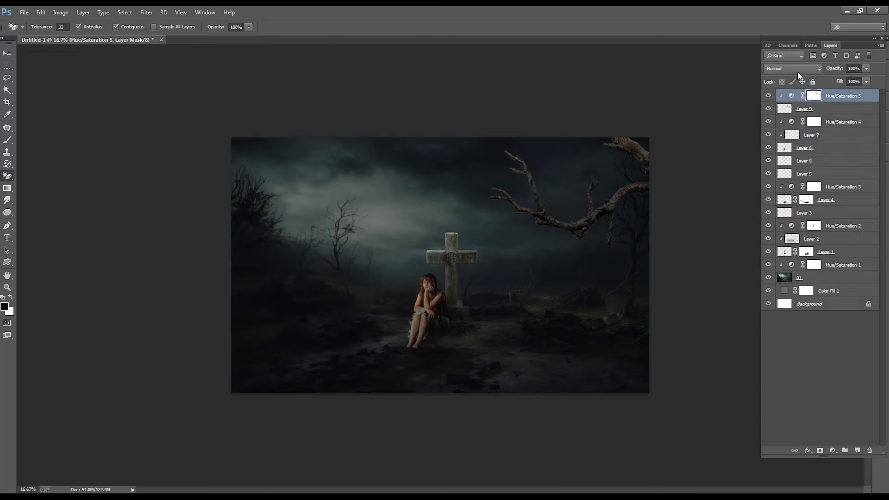
pyautogui.hotkey('ctrl', 'v')
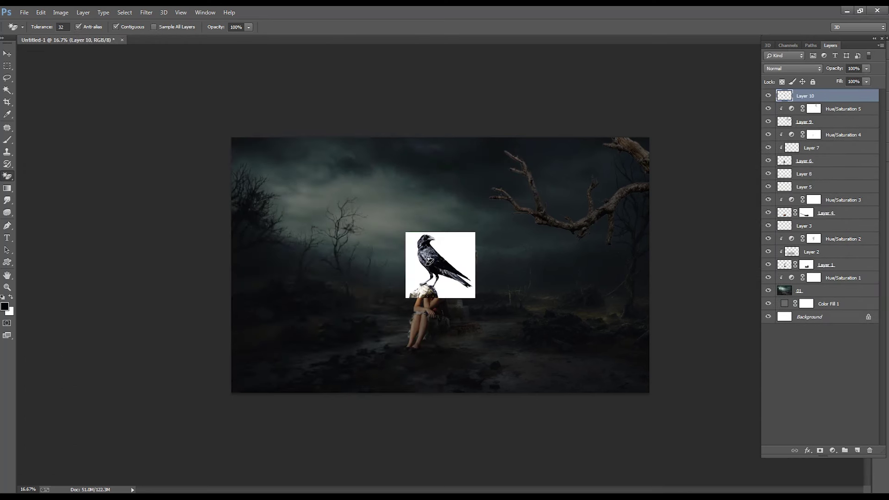
pyautogui.hotkey('ctrl', '+')
pyautogui.click(457, 237)
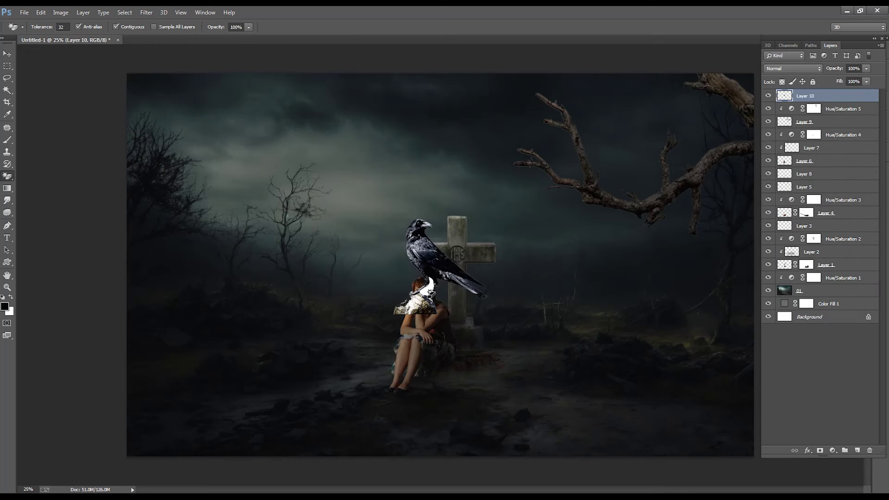
# - Move the raven over the cross, shrink it and flip it horizontally
pyautogui.press('v')
pyautogui.moveTo(429, 214)
pyautogui.mouseDown()
pyautogui.moveTo(425, 185)
pyautogui.moveTo(513, 157)
pyautogui.mouseUp()
pyautogui.hotkey('ctrl', 't')
pyautogui.moveTo(565, 146); pyautogui.dragTo(541, 180)
pyautogui.rightClick(530, 189)
pyautogui.click(579, 329)
pyautogui.press('Return')
# - Zoom in, set the Eraser to 100% and erase the rock's white part
pyautogui.keyDown('ctrl'); pyautogui.click(528, 218); pyautogui.keyUp('ctrl')
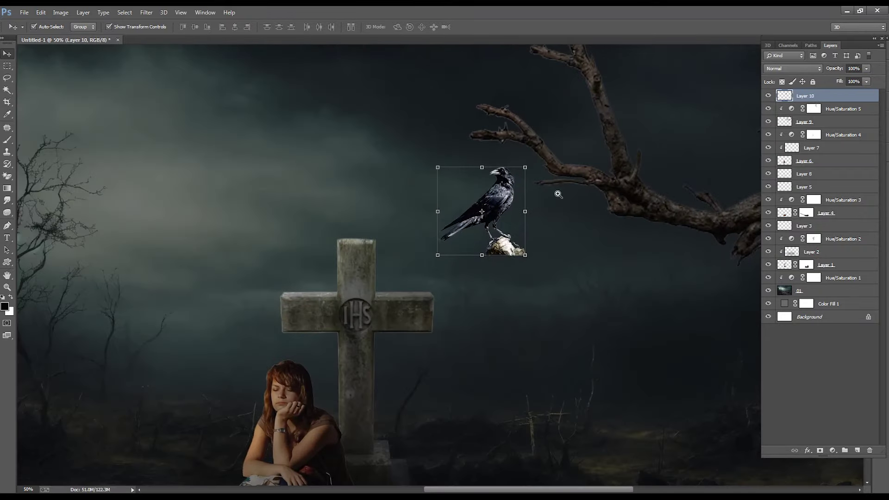
pyautogui.keyDown('ctrl'); pyautogui.click(526, 219); pyautogui.keyUp('ctrl')
pyautogui.press('e')
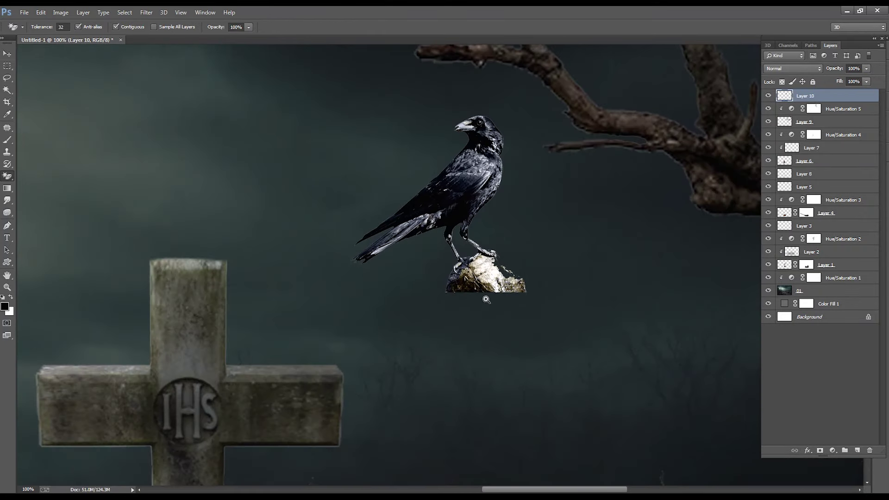
pyautogui.scroll(2, 500, 264)
pyautogui.moveTo(157, 27); pyautogui.dragTo(206, 50)
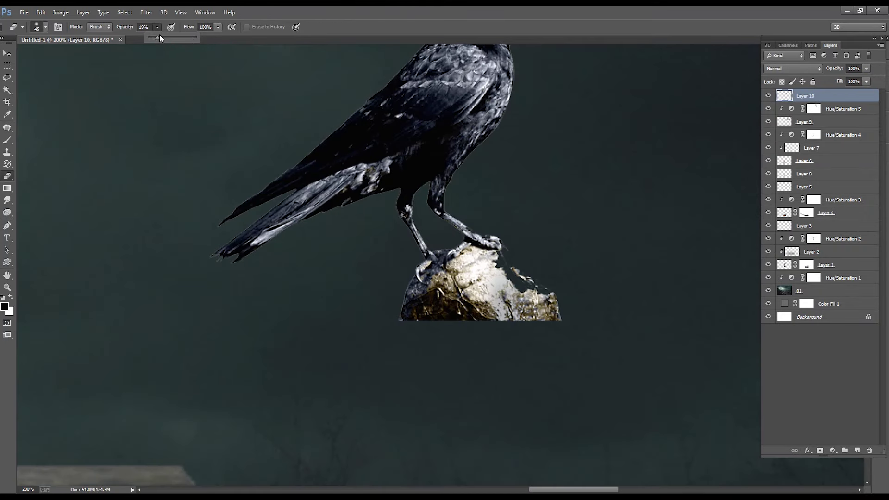
pyautogui.moveTo(464, 269)
pyautogui.mouseDown()
pyautogui.moveTo(526, 327)
pyautogui.moveTo(511, 287)
pyautogui.mouseUp()
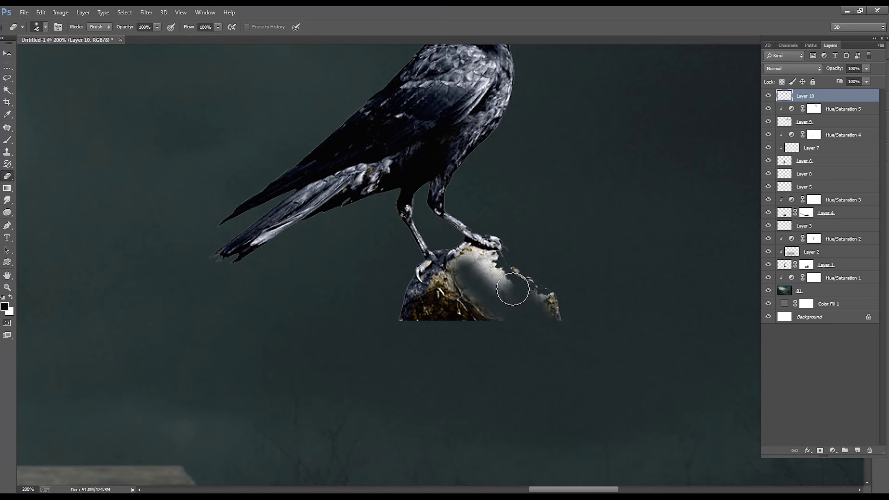
# - Erase the remaining rock edges beneath the claws with smaller and larger brush sizes
pyautogui.rightClick(513, 287)
pyautogui.press('Escape')
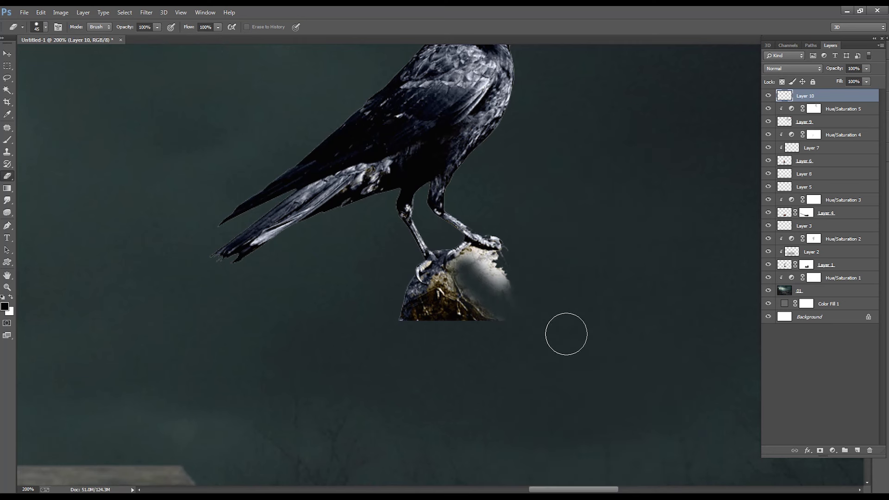
pyautogui.press('[')
pyautogui.press('[')
pyautogui.press('[')
pyautogui.press('[')
pyautogui.moveTo(495, 253)
pyautogui.mouseDown()
pyautogui.moveTo(455, 285)
pyautogui.moveTo(486, 264)
pyautogui.moveTo(509, 296)
pyautogui.mouseUp()
pyautogui.press(']')
pyautogui.press(']')
pyautogui.moveTo(462, 321)
pyautogui.mouseDown()
pyautogui.moveTo(451, 278)
pyautogui.moveTo(432, 270)
pyautogui.moveTo(450, 266)
pyautogui.mouseUp()
pyautogui.press('[')
pyautogui.press('[')
pyautogui.press('[')
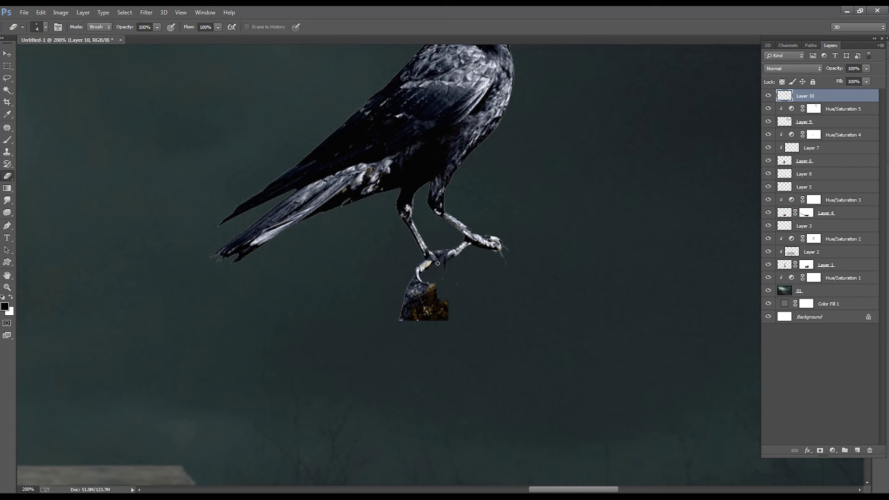
pyautogui.moveTo(445, 320)
pyautogui.mouseDown()
pyautogui.moveTo(434, 282)
pyautogui.moveTo(410, 285)
pyautogui.moveTo(431, 297)
pyautogui.moveTo(420, 306)
pyautogui.moveTo(441, 310)
pyautogui.mouseUp()
pyautogui.press(']')
pyautogui.press(']')
pyautogui.press(']')
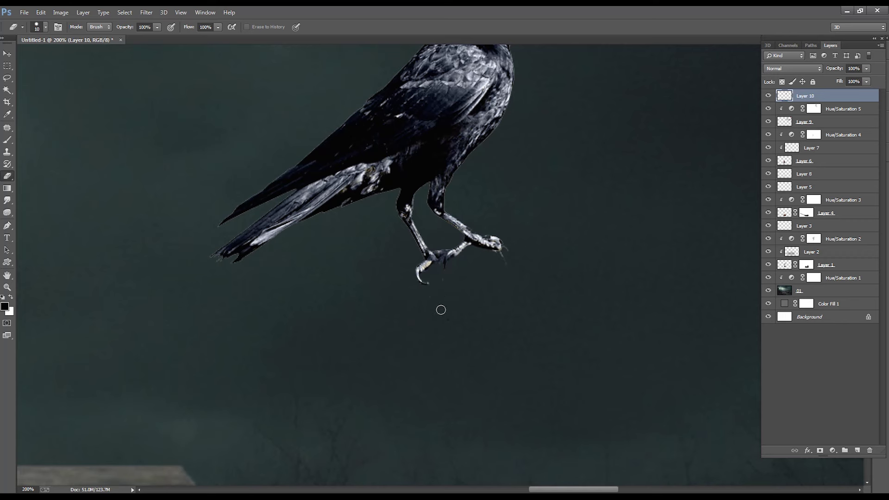
pyautogui.scroll(-1, 491, 250)
# - Move the crow up and flip it horizontally with Free Transform
pyautogui.scroll(-2, 481, 236)
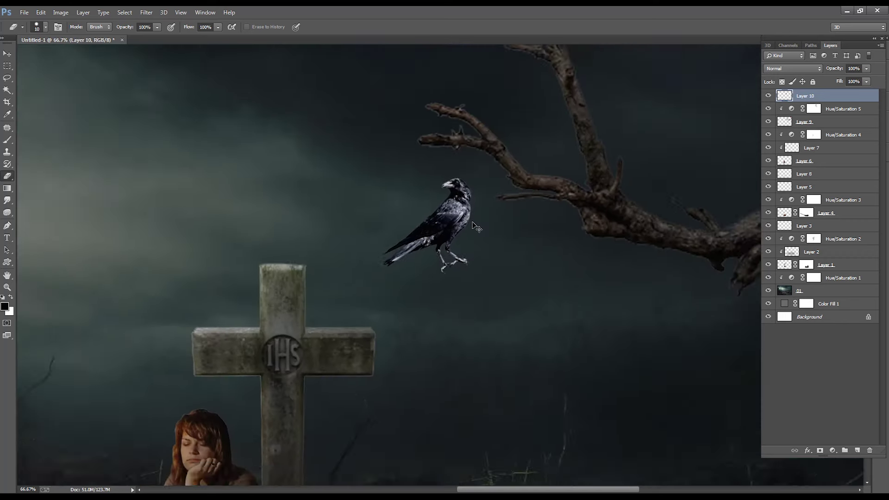
pyautogui.scroll(-2, 476, 226)
pyautogui.press('v')
pyautogui.moveTo(527, 196)
pyautogui.mouseDown()
pyautogui.moveTo(435, 223)
pyautogui.moveTo(531, 131)
pyautogui.mouseUp()
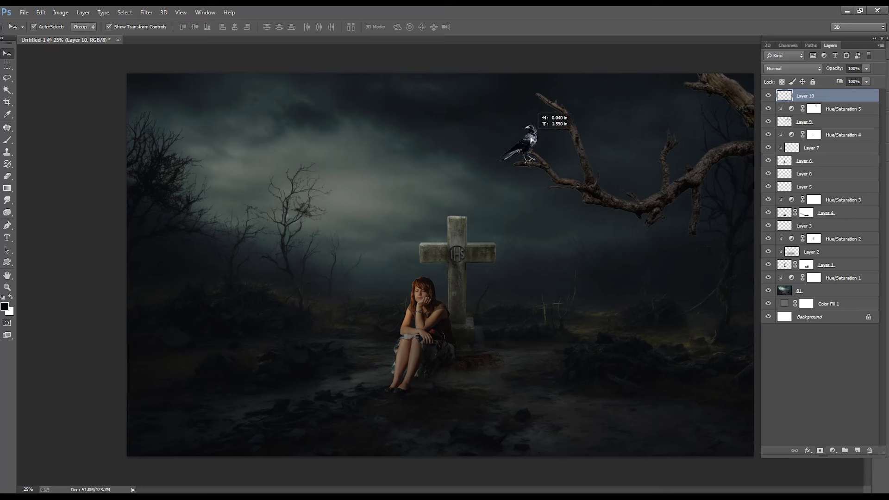
pyautogui.moveTo(531, 131)
pyautogui.mouseDown()
pyautogui.moveTo(613, 158)
pyautogui.moveTo(528, 156)
pyautogui.moveTo(526, 132)
pyautogui.mouseUp()
pyautogui.hotkey('ctrl', 't')
pyautogui.rightClick(582, 165)
pyautogui.click(602, 306)
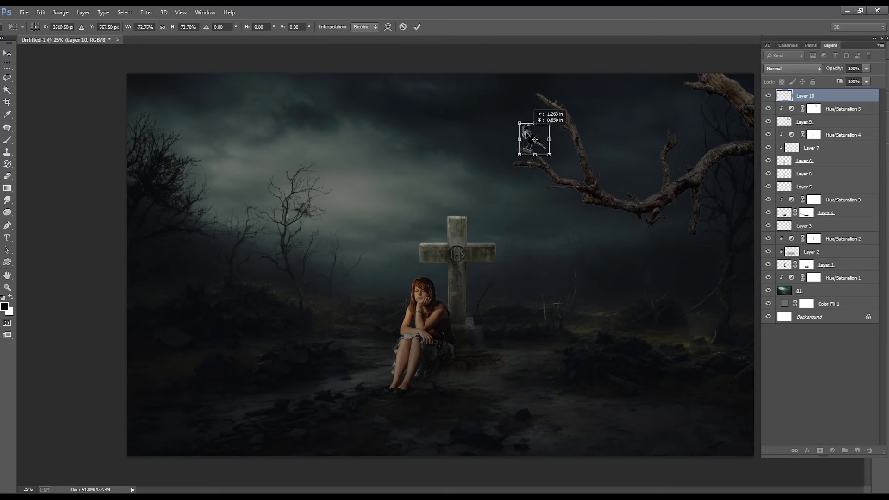
pyautogui.press('Return')
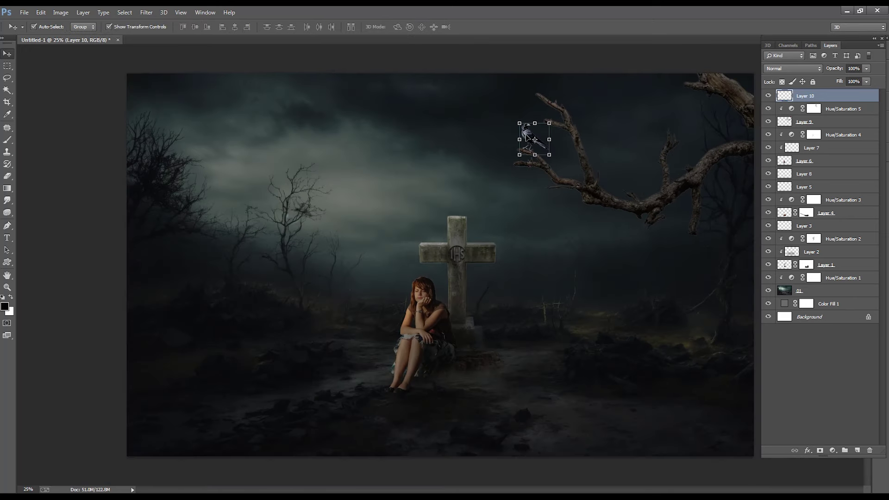
# - Perch the crow on the stone cross's right arm and bring up the adjustment layers list
pyautogui.moveTo(534, 139)
pyautogui.mouseDown()
pyautogui.moveTo(487, 234)
pyautogui.moveTo(454, 232)
pyautogui.mouseUp()
pyautogui.click(502, 232)
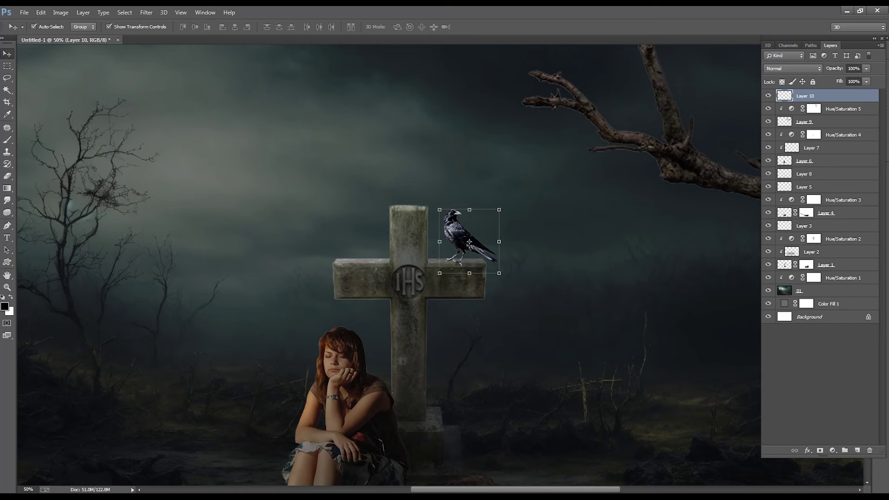
pyautogui.click(685, 292)
pyautogui.click(467, 245)
pyautogui.click(832, 450)
# - Add Hue/Saturation 6 over the crow with Saturation -51 and Lightness -25
pyautogui.click(830, 338)
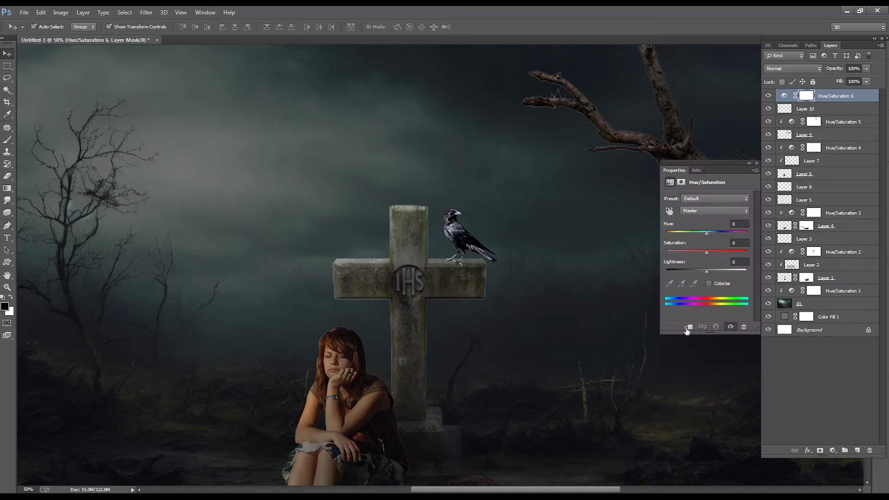
pyautogui.moveTo(700, 253)
pyautogui.mouseDown()
pyautogui.moveTo(686, 252)
pyautogui.moveTo(696, 272)
pyautogui.mouseUp()
pyautogui.click(756, 163)
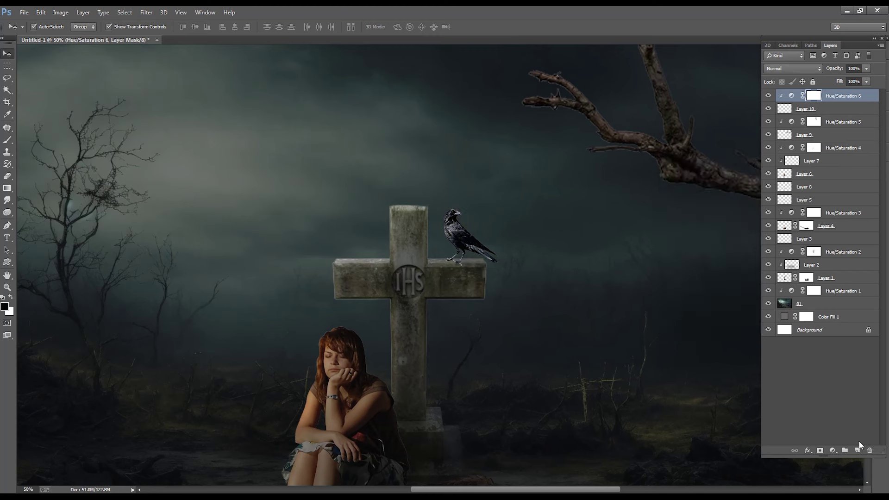
# - Create a new empty layer and set up a small brush for painting
pyautogui.click(858, 451)
pyautogui.press('b')
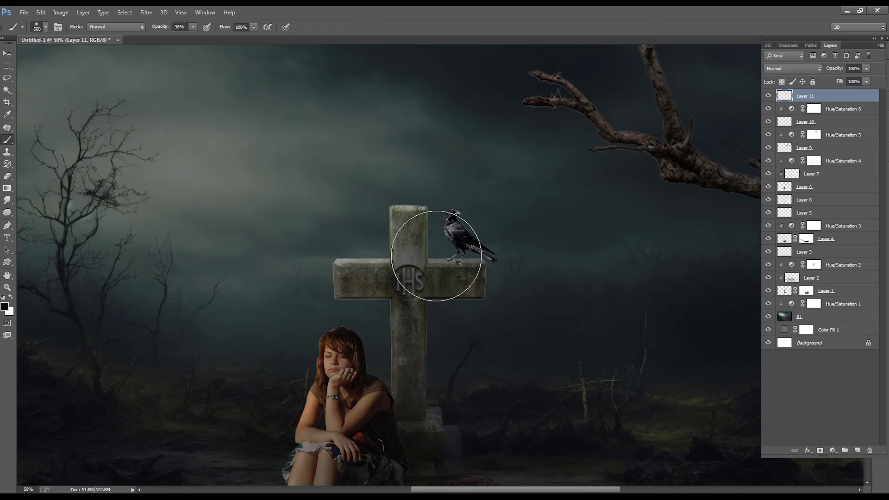
pyautogui.press('[')
pyautogui.press('[')
pyautogui.press('[')
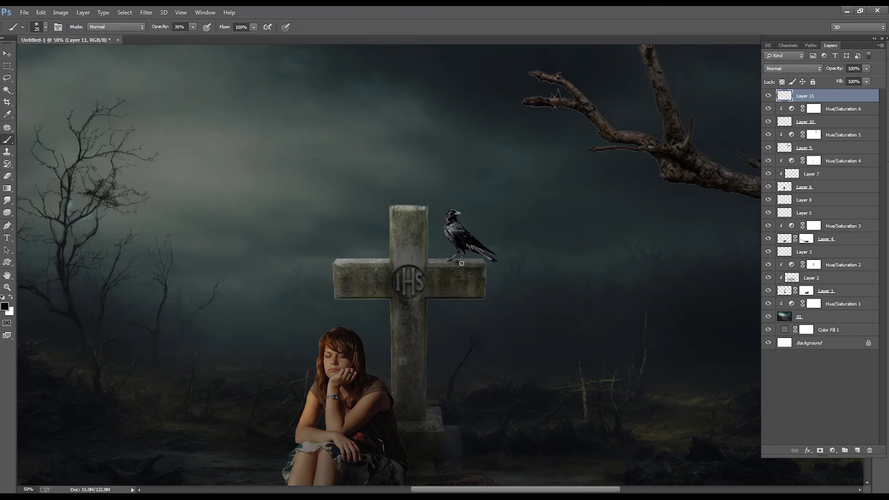
pyautogui.hotkey('ctrl', '-')
pyautogui.hotkey('ctrl', '-')
pyautogui.hotkey('ctrl', '+')
# - Reselect Layer 11 and bring the brown bunny image from the kabristan folder to Photoshop
pyautogui.press('v')
pyautogui.rightClick(597, 269)
pyautogui.click(371, 216)
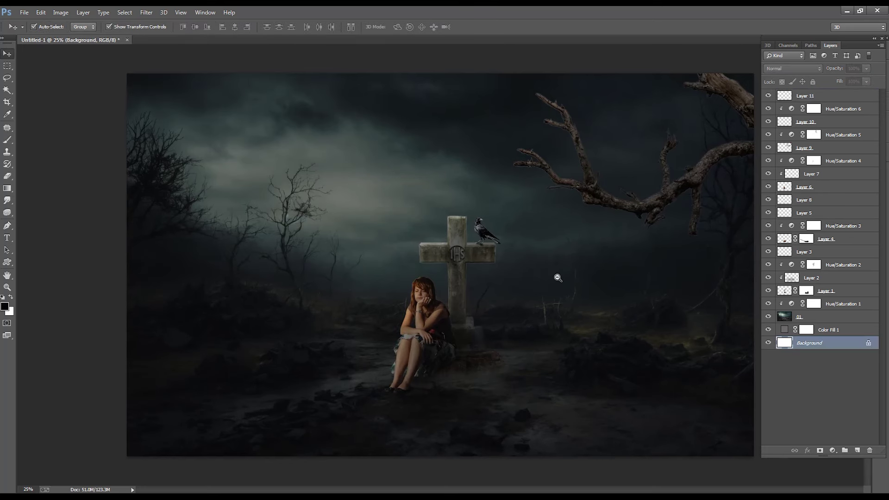
pyautogui.hotkey('ctrl', '-')
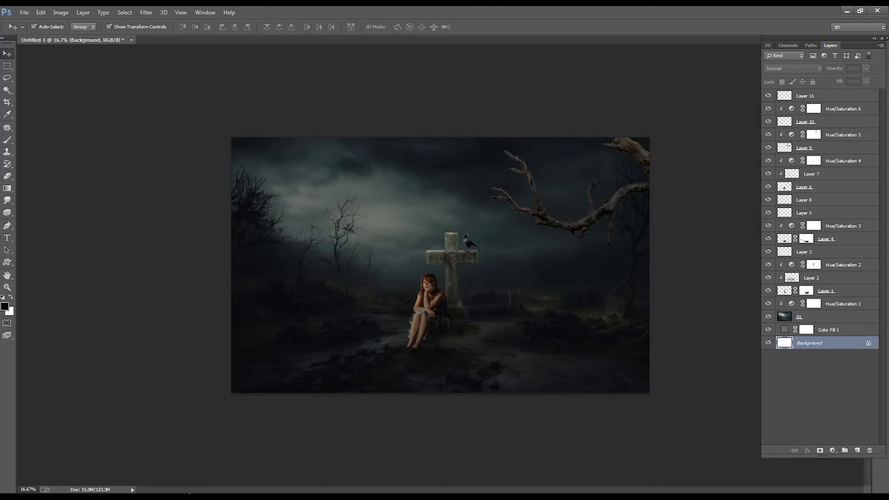
pyautogui.click(833, 96)
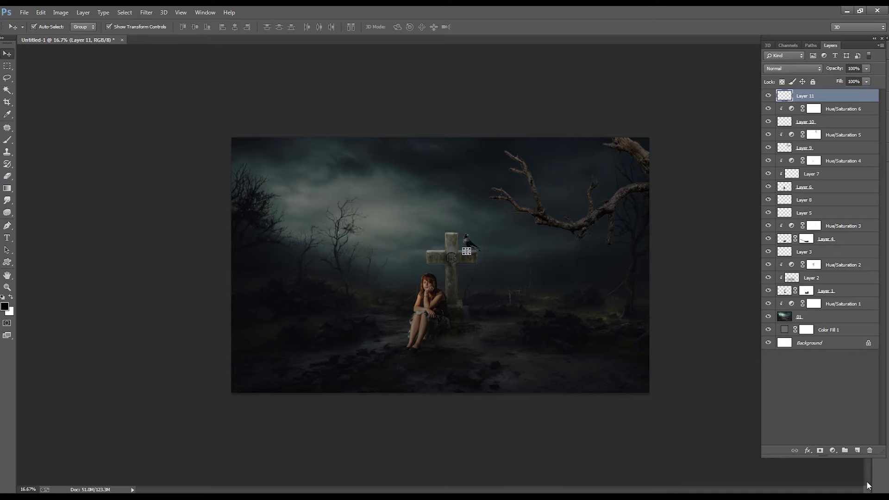
pyautogui.hotkey('alt', 'Tab')
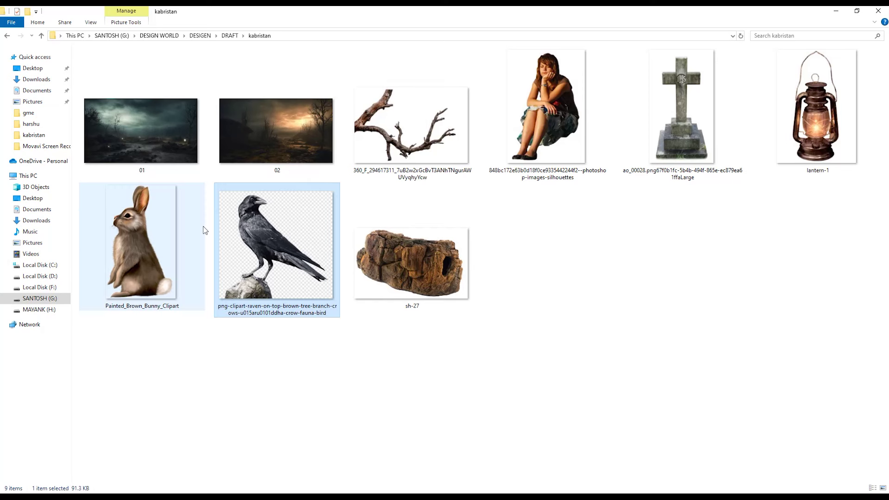
pyautogui.moveTo(148, 243); pyautogui.dragTo(493, 6)
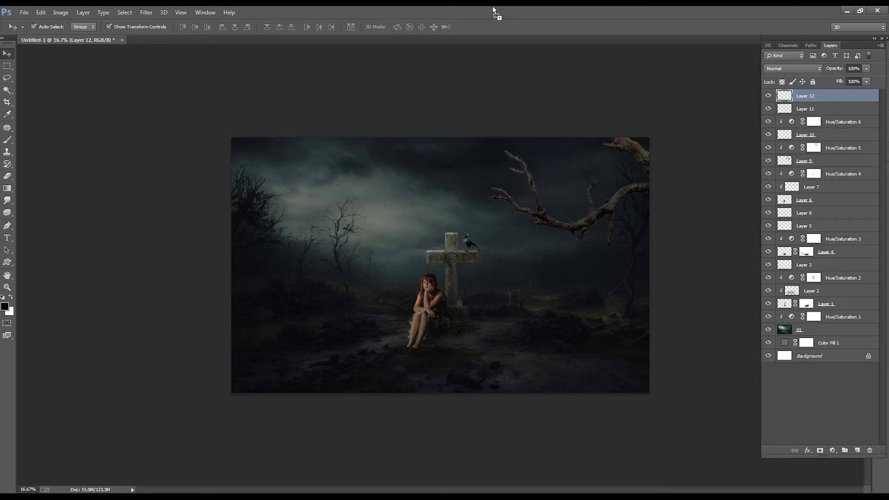
# - Drop the bunny into the composite beside the girl and shrink it
pyautogui.moveTo(77, 182); pyautogui.dragTo(542, 373)
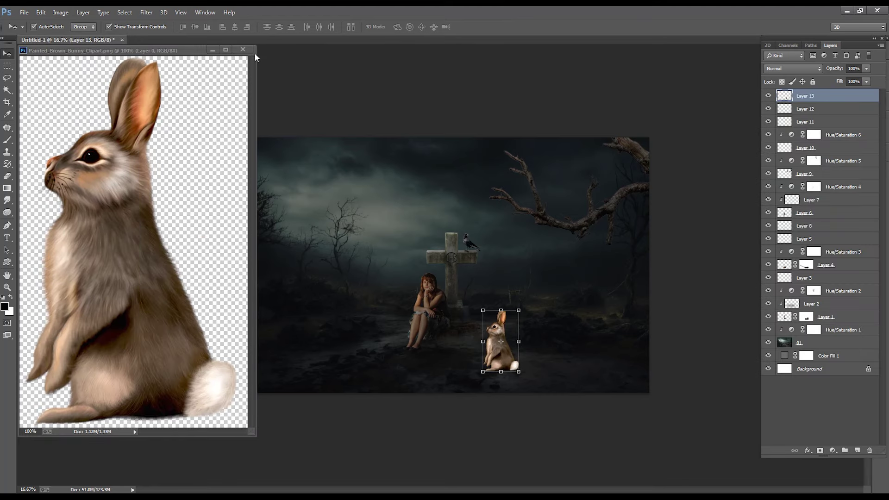
pyautogui.hotkey('ctrl', 'w')
pyautogui.hotkey('ctrl', '+')
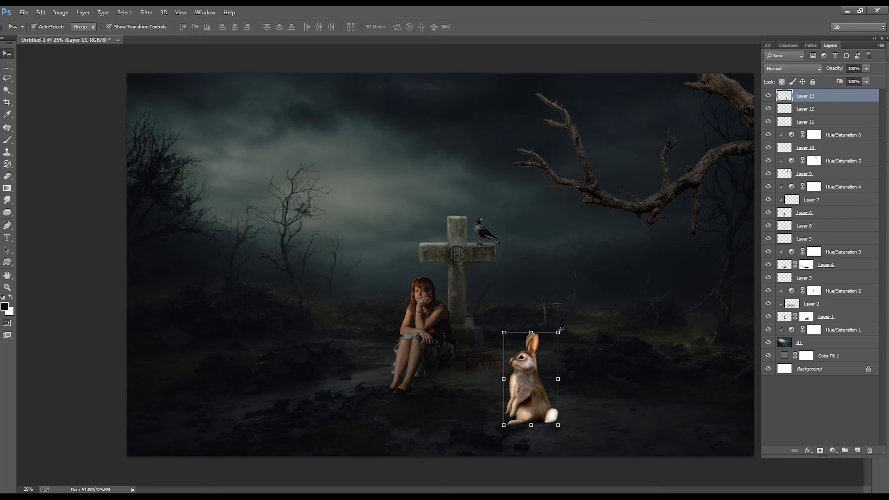
pyautogui.moveTo(558, 331)
pyautogui.mouseDown()
pyautogui.moveTo(541, 354)
pyautogui.moveTo(493, 364)
pyautogui.moveTo(524, 370)
pyautogui.moveTo(504, 359)
pyautogui.mouseUp()
pyautogui.press('Return')
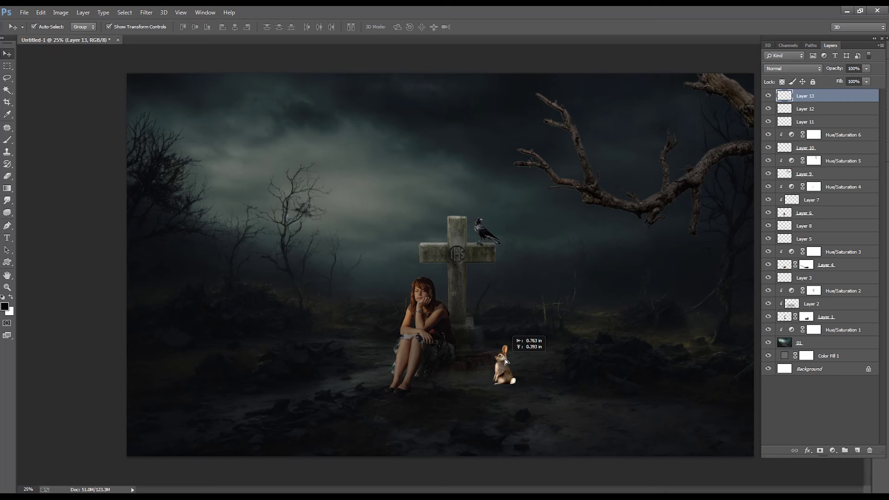
# - Clip a Hue/Saturation 7 adjustment to the rabbit with lower Lightness, then add Layer 14
pyautogui.click(833, 450)
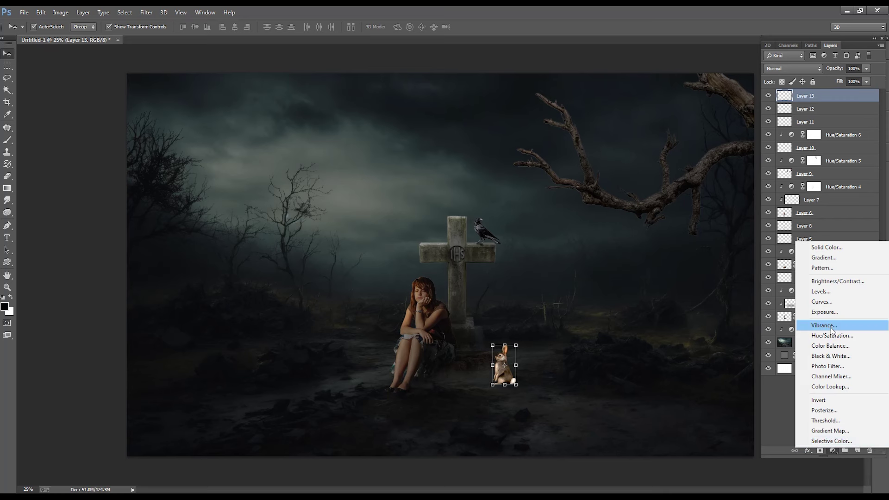
pyautogui.click(820, 334)
pyautogui.click(689, 327)
pyautogui.moveTo(707, 271)
pyautogui.mouseDown()
pyautogui.moveTo(698, 250)
pyautogui.moveTo(693, 272)
pyautogui.mouseUp()
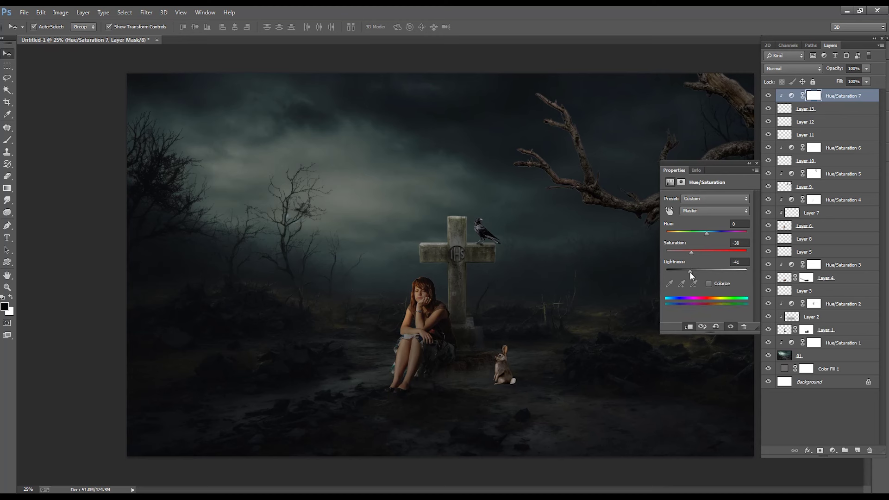
pyautogui.click(757, 164)
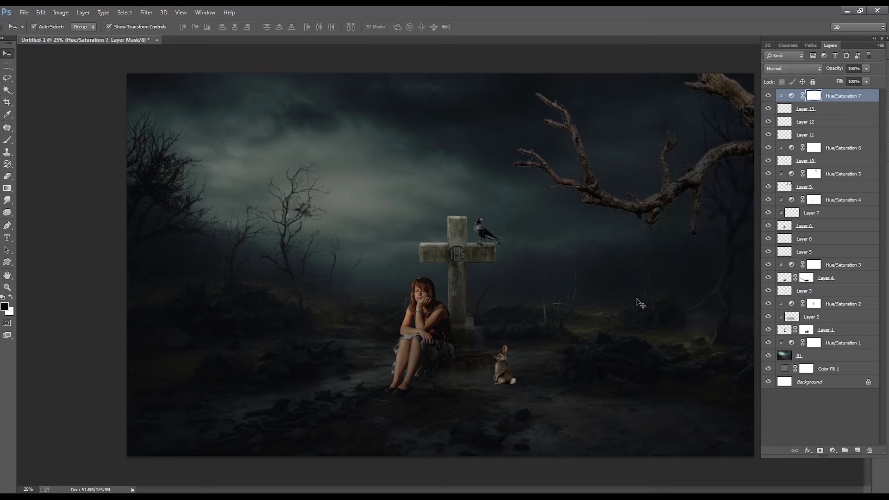
pyautogui.click(823, 106)
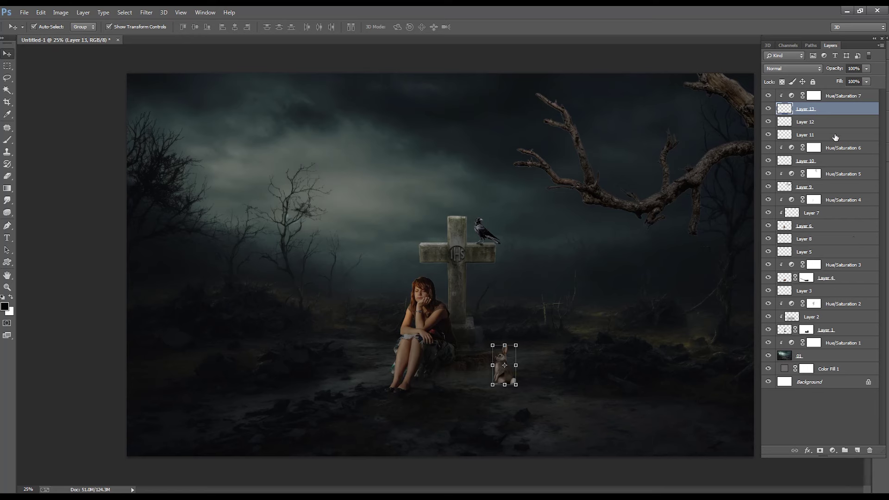
pyautogui.click(857, 451)
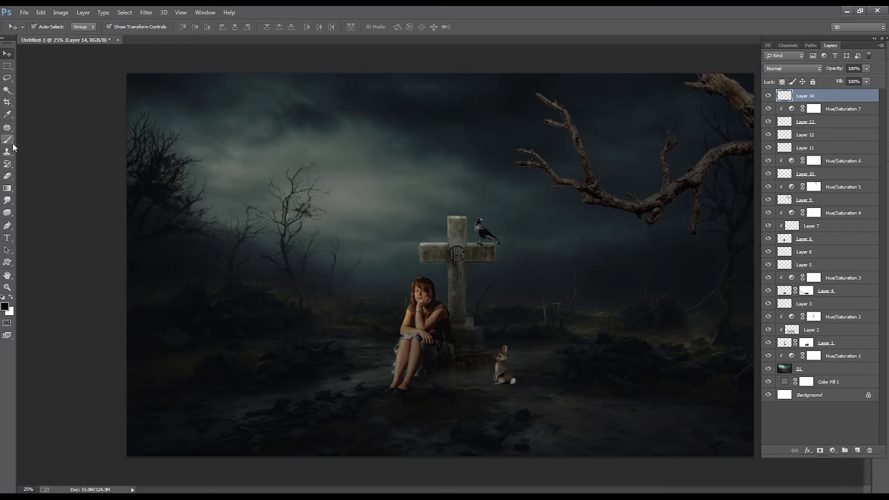
# - Paint soft 36% shading at the rabbit's feet on Layer 14 and move it beneath Layer 13
pyautogui.press('b')
pyautogui.keyDown('ctrl'); pyautogui.click(573, 367); pyautogui.keyUp('ctrl')
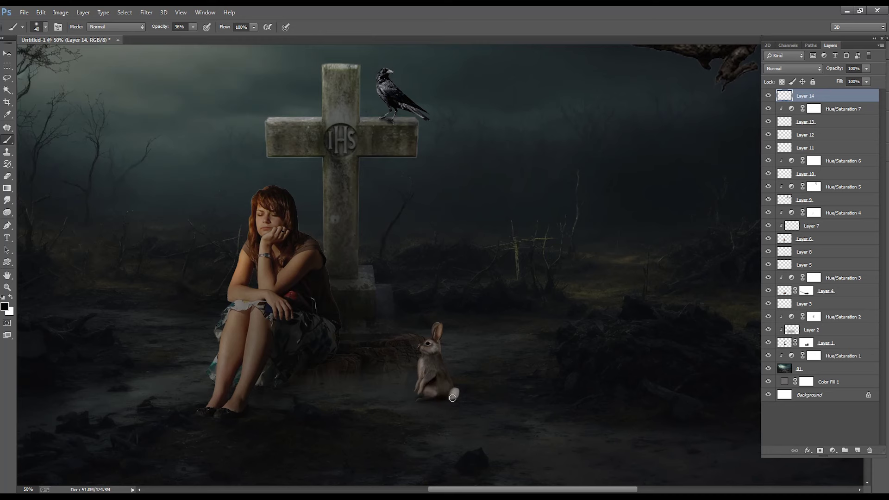
pyautogui.hotkey('ctrl', '[')
pyautogui.hotkey('ctrl', '[')
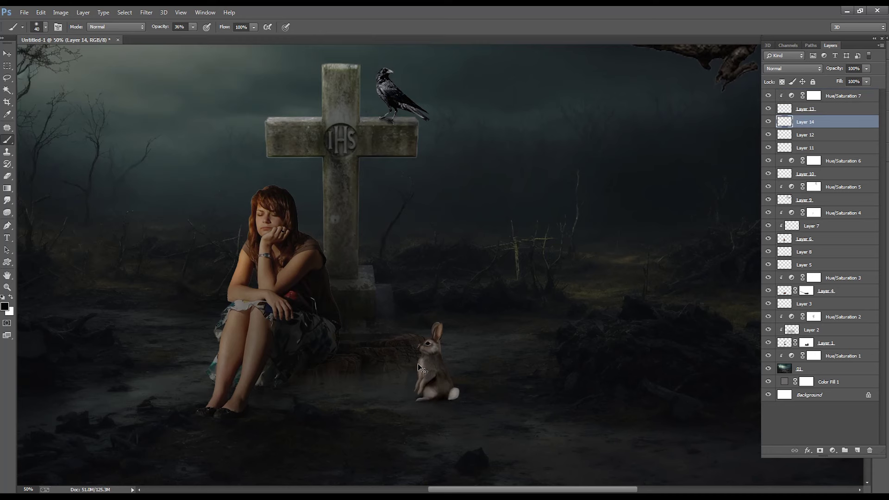
pyautogui.hotkey('ctrl', '-')
pyautogui.hotkey('ctrl', '-')
pyautogui.hotkey('ctrl', '-')
pyautogui.hotkey('ctrl', '=')
pyautogui.press('v')
pyautogui.rightClick(382, 182)
pyautogui.click(419, 218)
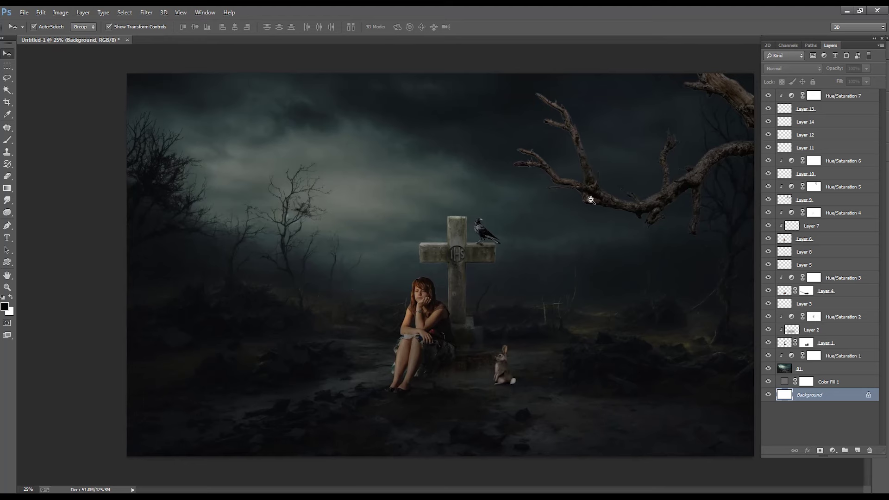
# - Zoom out on the composite, then open lantern-1 from the kabristan folder in Photoshop
pyautogui.keyDown('alt'); pyautogui.click(591, 200); pyautogui.keyUp('alt')
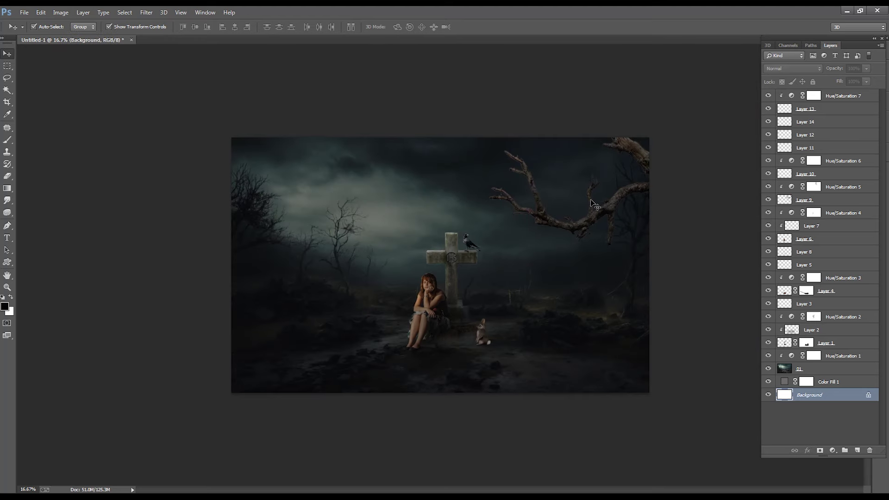
pyautogui.rightClick(504, 268)
pyautogui.click(551, 307)
pyautogui.hotkey('alt', 'Tab')
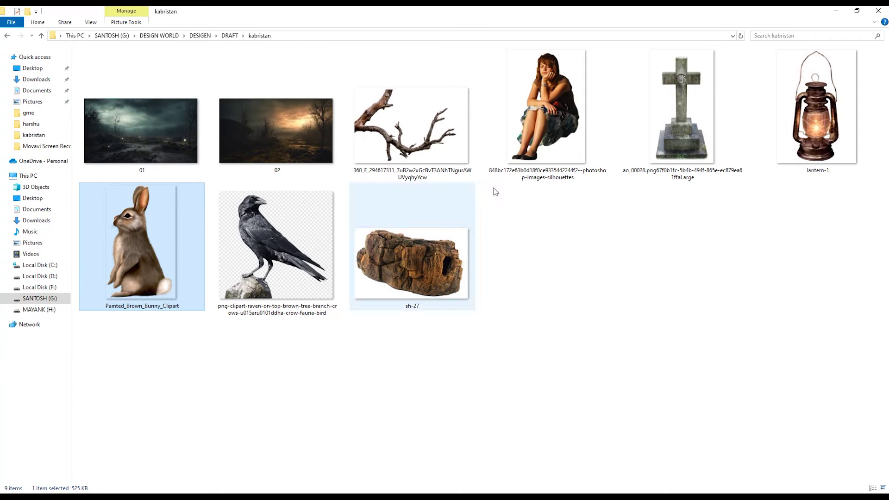
pyautogui.click(807, 104)
pyautogui.press('Return')
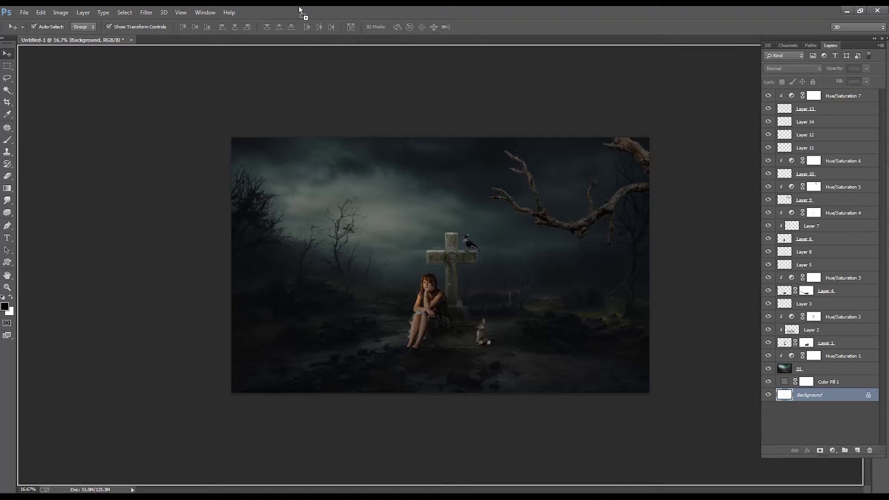
# - Erase the white background around and inside the lantern, including the handle and glass edges
pyautogui.press('e')
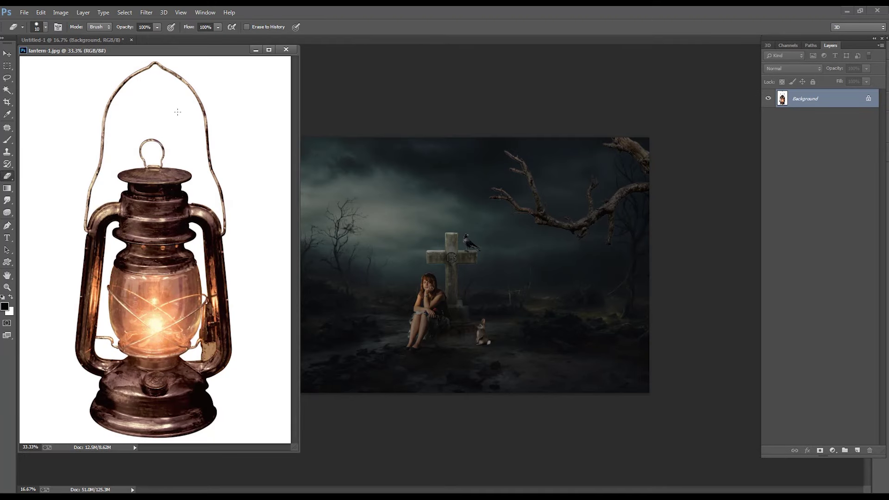
pyautogui.click(190, 116)
pyautogui.click(210, 247)
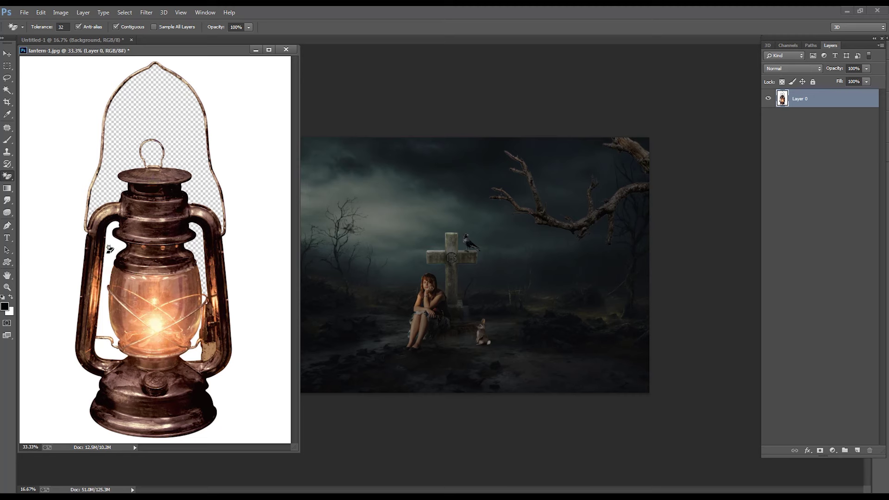
pyautogui.click(103, 277)
pyautogui.click(113, 349)
pyautogui.click(200, 337)
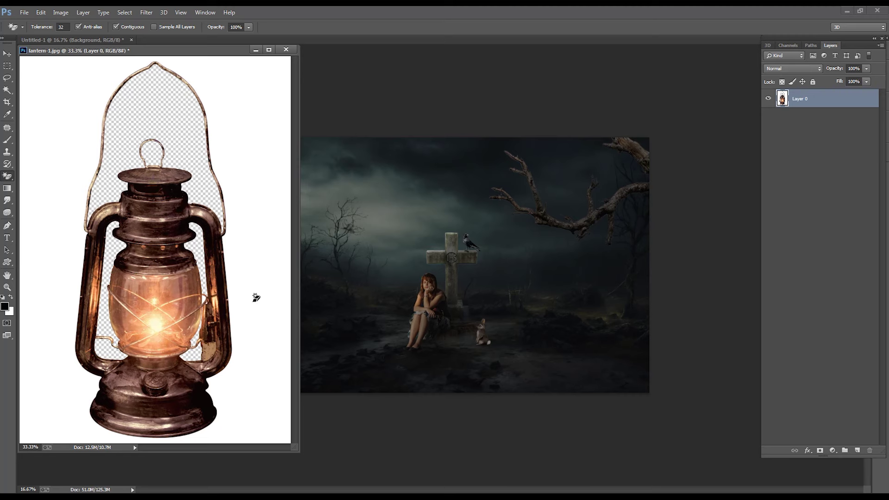
pyautogui.click(254, 281)
# - Drag the lantern into Untitled-1, close lantern-1.jpg unsaved, and move Layer 15 near the top
pyautogui.press('v')
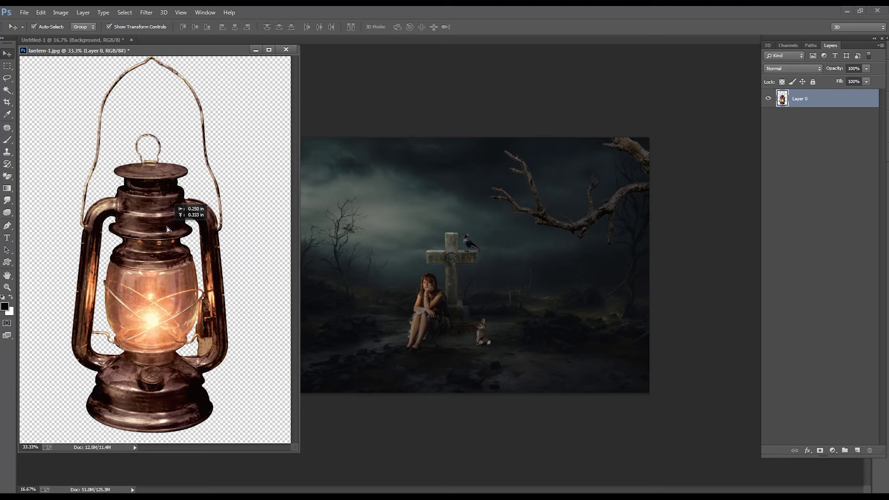
pyautogui.moveTo(170, 234); pyautogui.dragTo(328, 85)
pyautogui.click(284, 50)
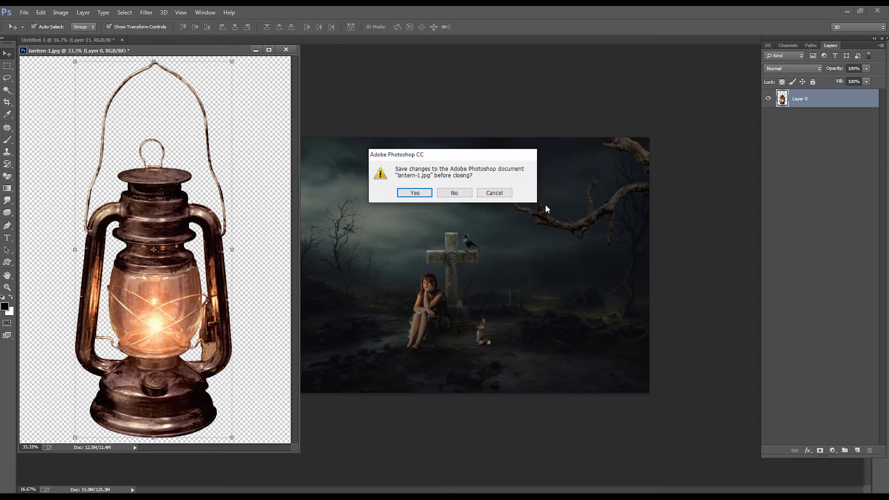
pyautogui.click(454, 193)
pyautogui.moveTo(819, 396)
pyautogui.mouseDown()
pyautogui.moveTo(821, 103)
pyautogui.moveTo(799, 100)
pyautogui.mouseUp()
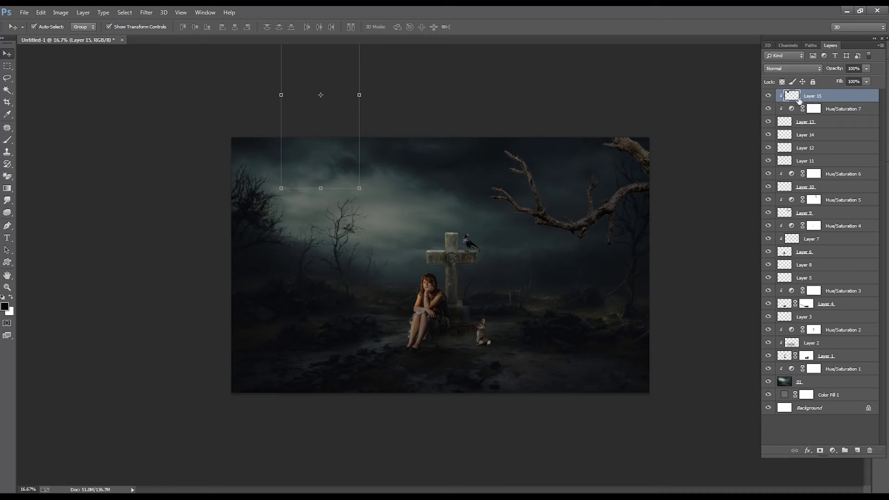
# - Release Layer 15's clipping mask and scale the lantern down to a small size
pyautogui.rightClick(808, 97)
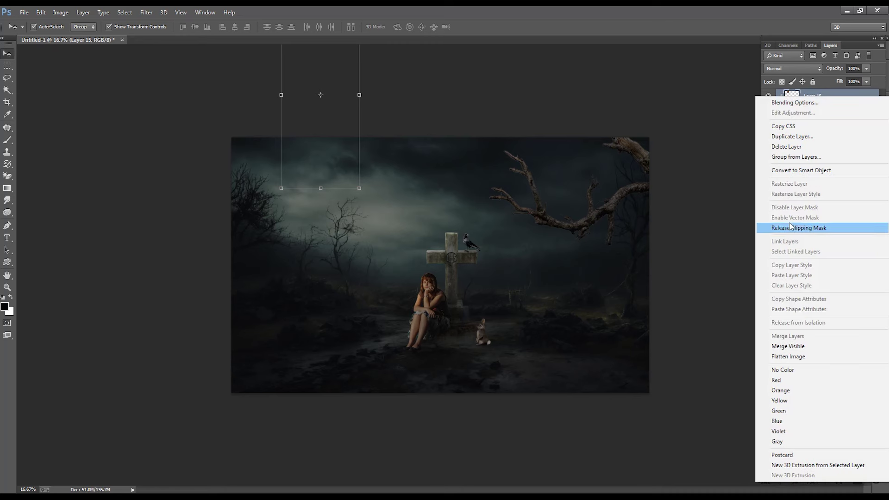
pyautogui.click(793, 228)
pyautogui.hotkey('ctrl', 't')
pyautogui.moveTo(340, 152); pyautogui.dragTo(340, 354)
pyautogui.moveTo(359, 389); pyautogui.dragTo(314, 299)
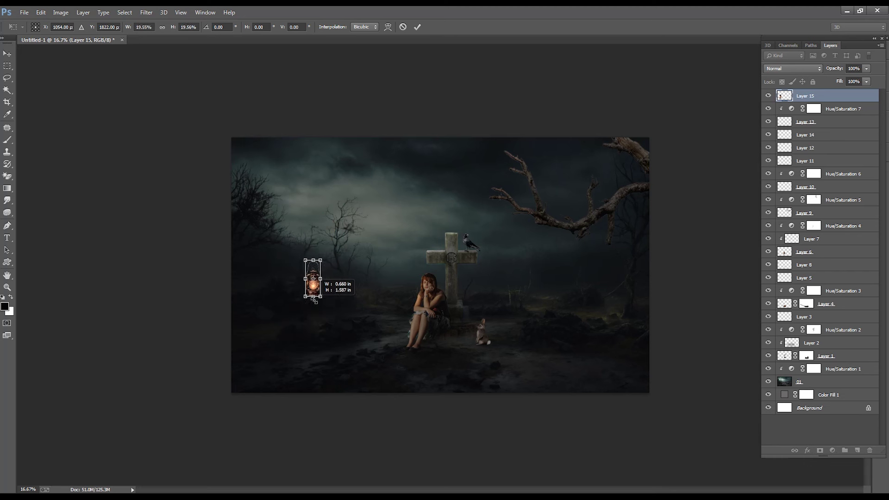
pyautogui.press('Return')
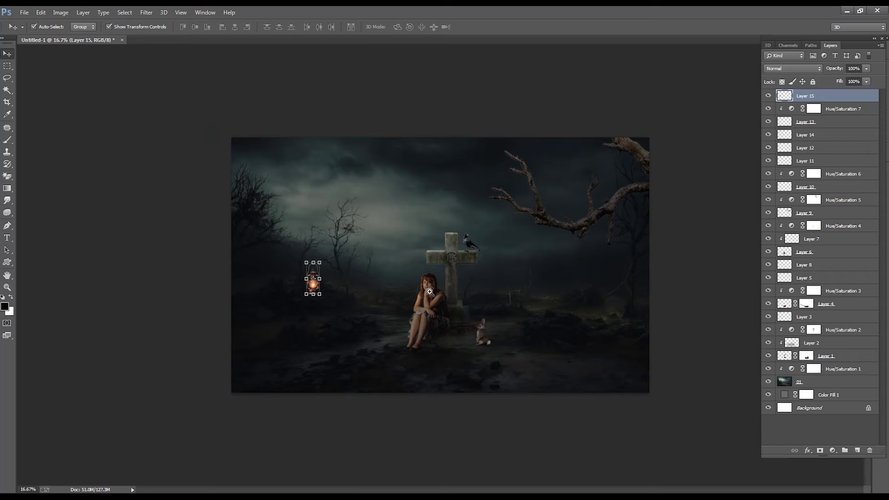
# - Place the small lantern on the ground left of the seated girl
pyautogui.hotkey('ctrl', '+')
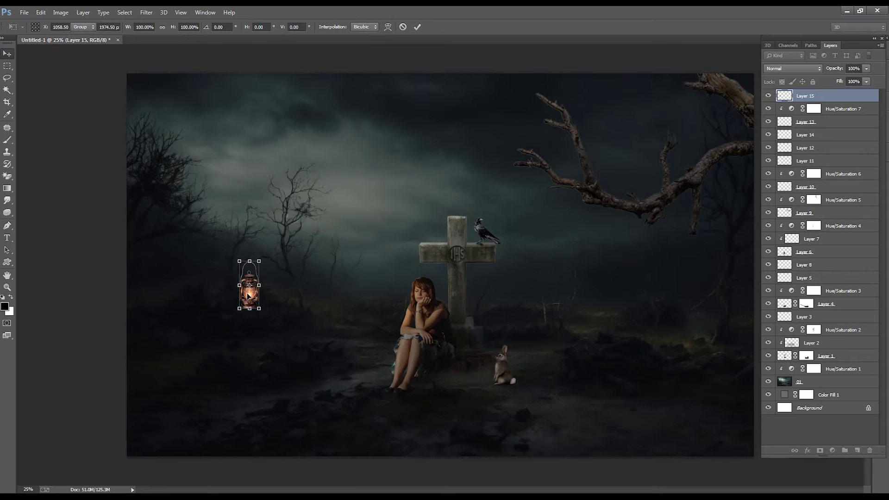
pyautogui.moveTo(247, 283)
pyautogui.mouseDown()
pyautogui.moveTo(323, 351)
pyautogui.moveTo(312, 370)
pyautogui.moveTo(329, 372)
pyautogui.mouseUp()
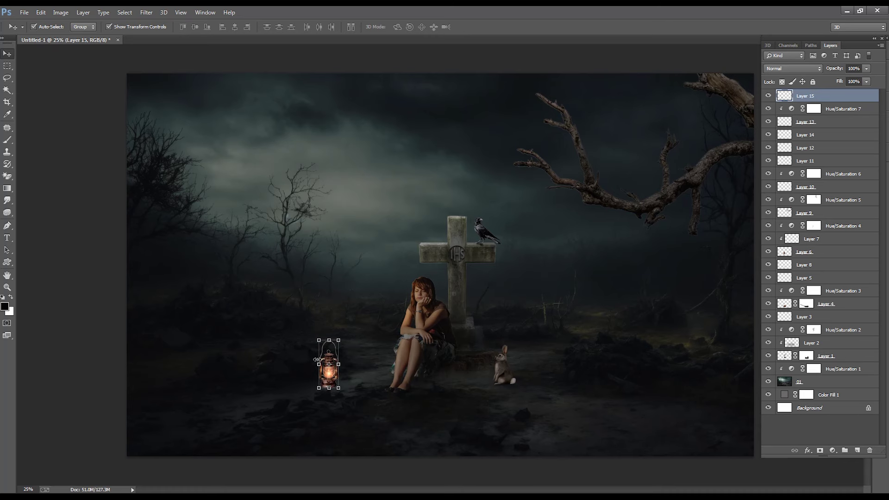
pyautogui.hotkey('ctrl', '+')
pyautogui.hotkey('ctrl', 't')
pyautogui.press('Return')
pyautogui.moveTo(345, 367); pyautogui.dragTo(345, 366)
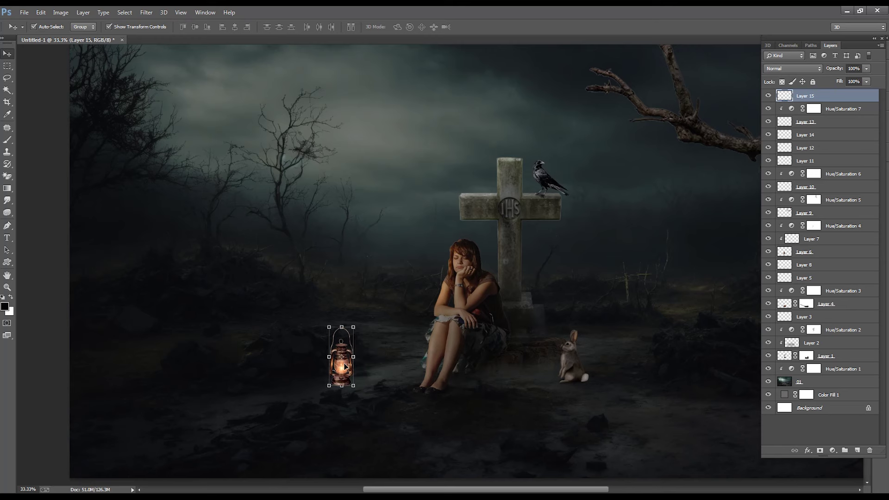
# - Erase the lantern's base with a 44% opacity Eraser to blend it into the soil
pyautogui.press('e')
pyautogui.scroll(1, 324, 380)
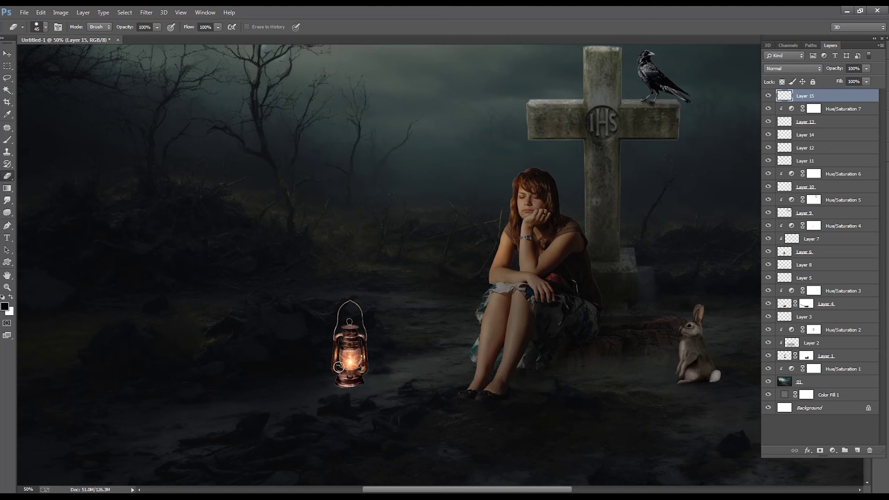
pyautogui.click(157, 27)
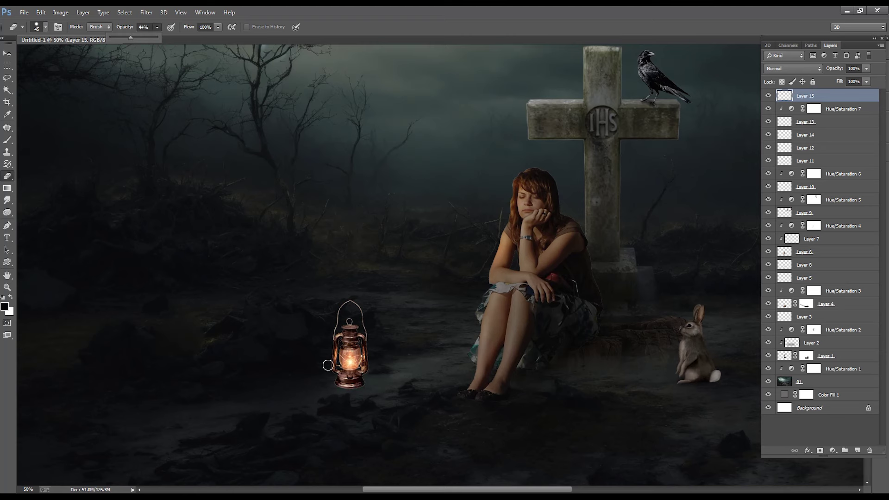
pyautogui.scroll(1, 329, 371)
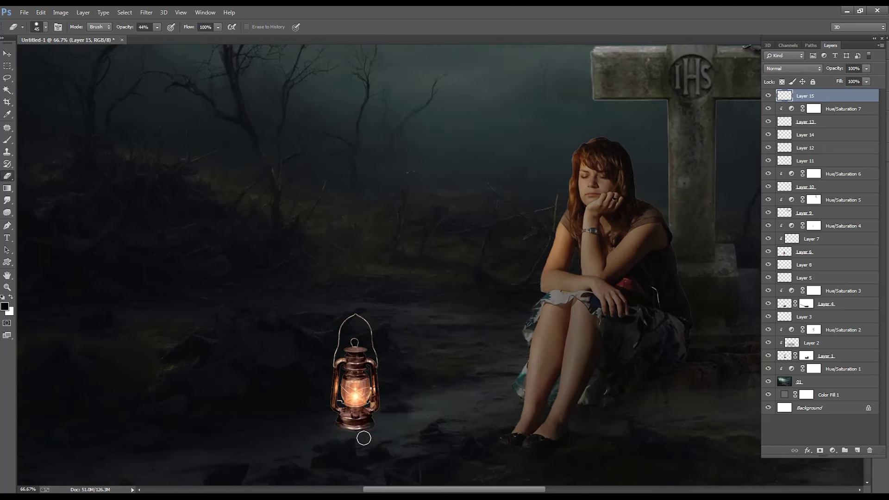
pyautogui.scroll(-2, 363, 295)
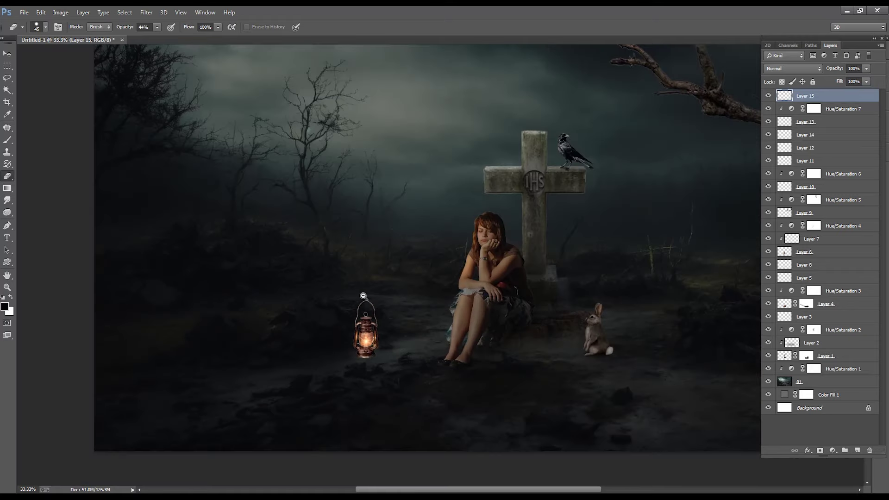
pyautogui.scroll(-1, 363, 296)
pyautogui.scroll(-1, 359, 278)
pyautogui.scroll(1, 359, 278)
# - Duplicate the lantern, flip and skew the copy into a shadow, and darken it to black (Lightness -100)
pyautogui.press('v')
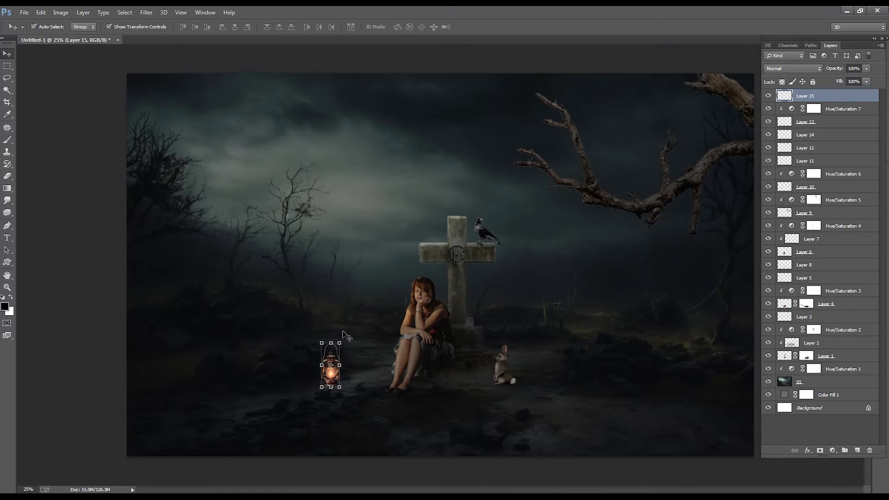
pyautogui.hotkey('ctrl', 'j')
pyautogui.moveTo(331, 345); pyautogui.dragTo(309, 413)
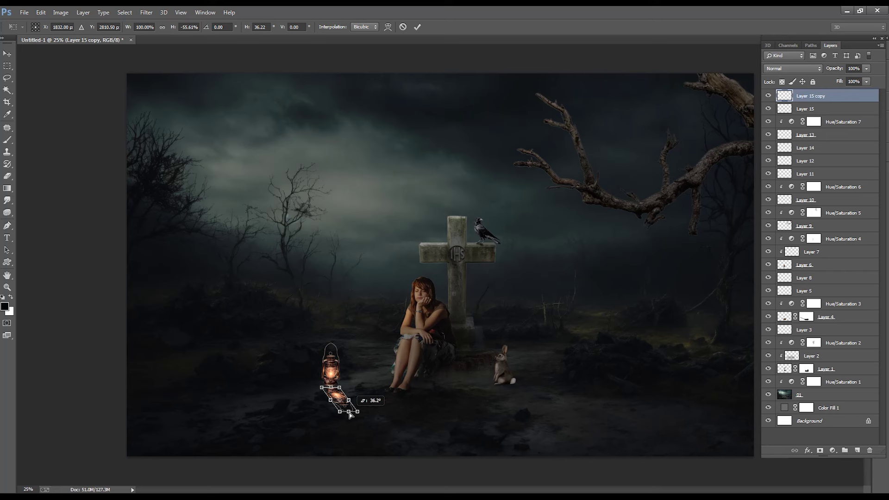
pyautogui.press('Return')
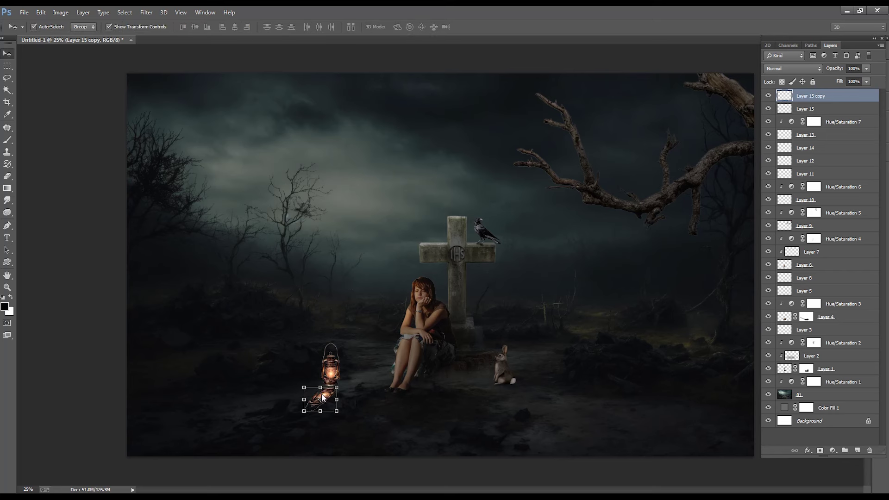
pyautogui.hotkey('ctrl', 'u')
pyautogui.moveTo(714, 214); pyautogui.dragTo(633, 210)
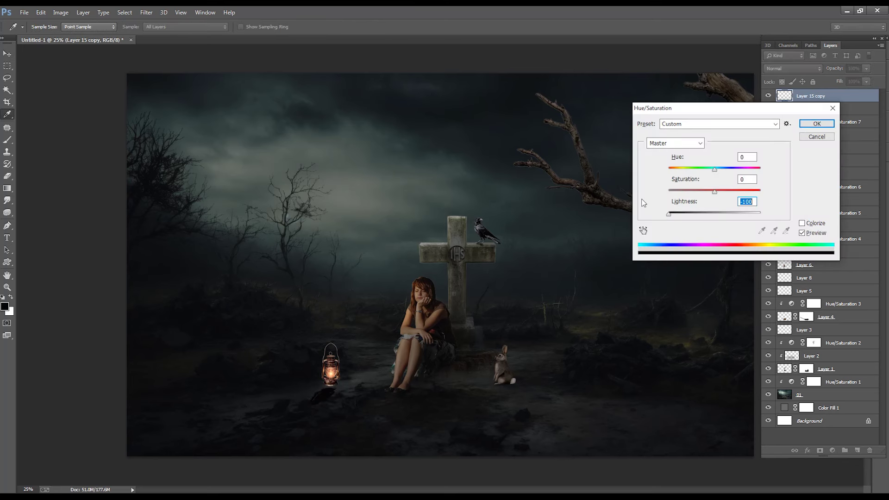
pyautogui.click(813, 125)
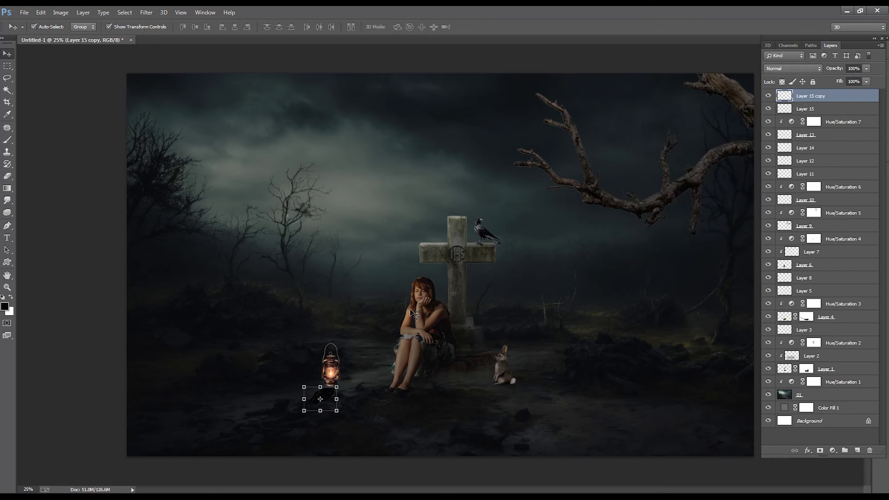
# - Select the Layer 15 copy shadow and apply a 6.6 px Gaussian Blur
pyautogui.click(320, 377)
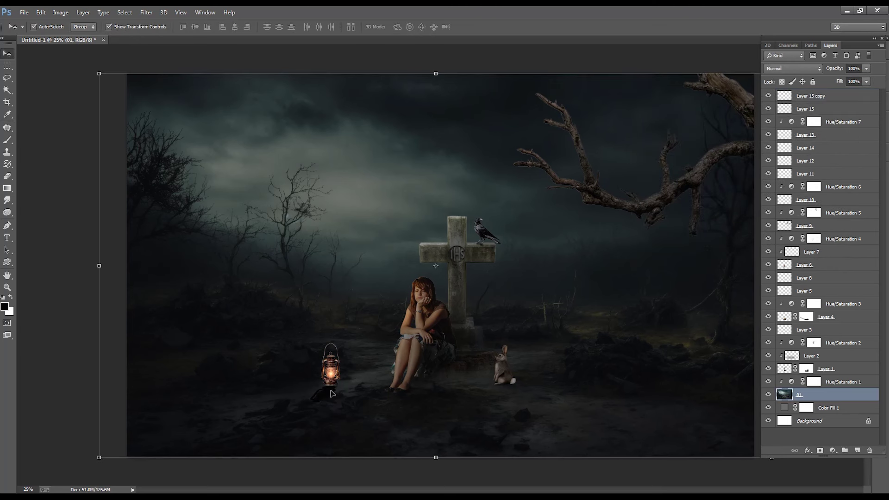
pyautogui.rightClick(329, 388)
pyautogui.rightClick(329, 390)
pyautogui.click(349, 397)
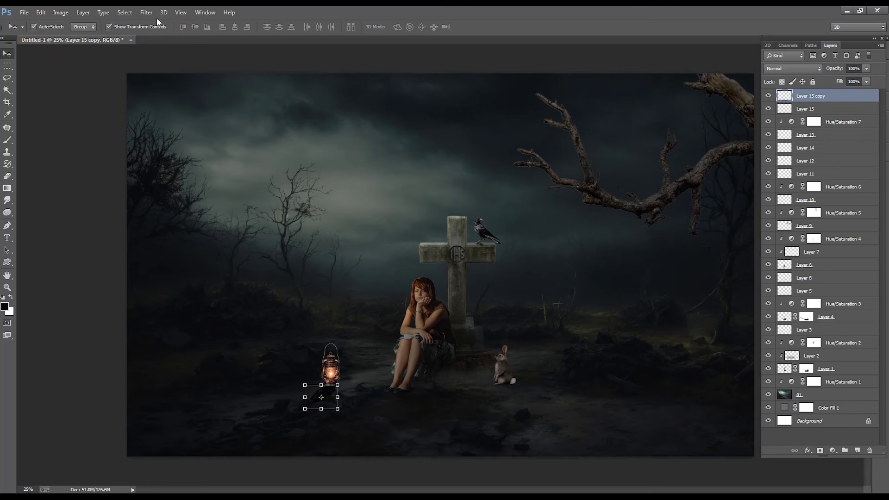
pyautogui.click(146, 12)
pyautogui.click(301, 183)
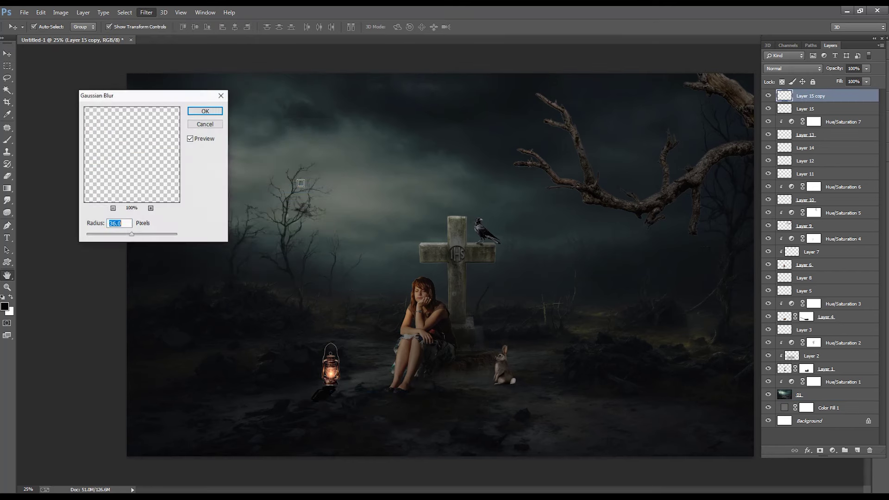
pyautogui.moveTo(118, 236); pyautogui.dragTo(115, 235)
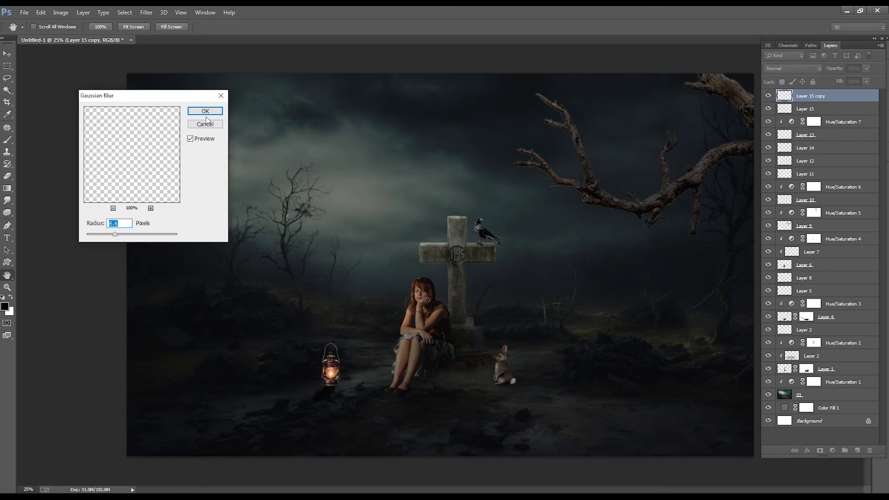
pyautogui.click(205, 111)
# - Soften the shadow with a 44% opacity, size-500 soft Eraser
pyautogui.click(7, 176)
pyautogui.moveTo(157, 27); pyautogui.dragTo(152, 41)
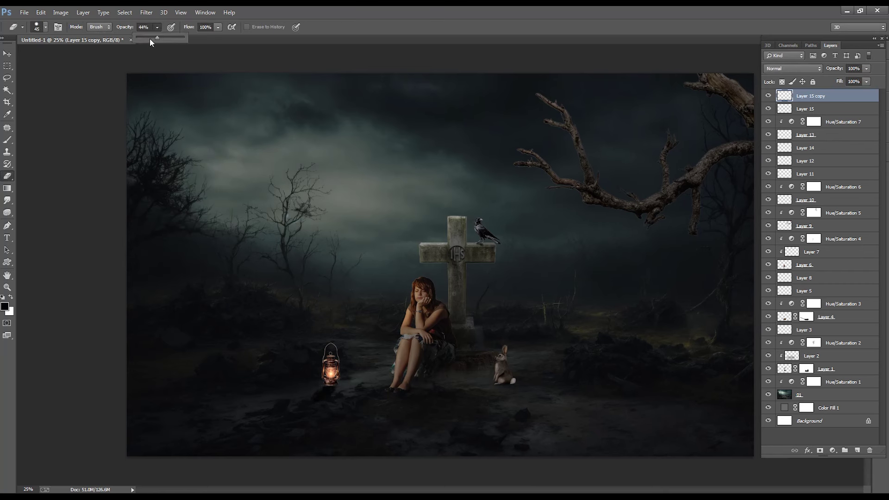
pyautogui.press(']')
pyautogui.press(']')
pyautogui.press(']')
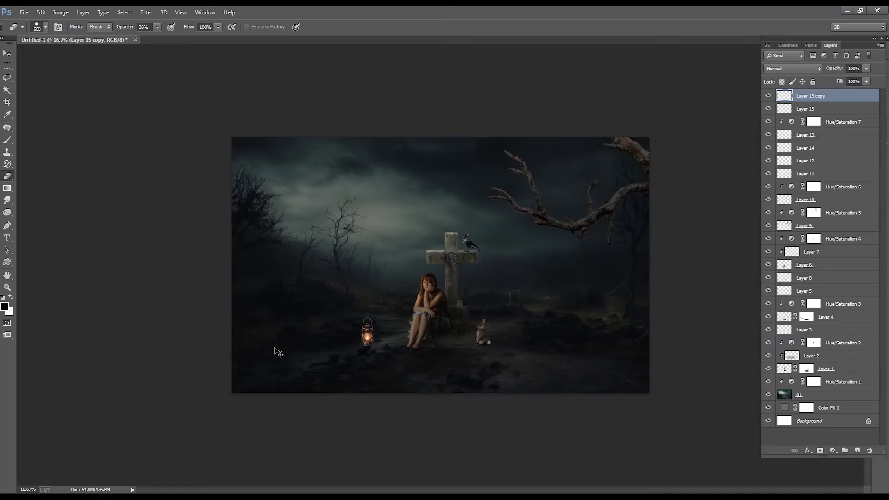
pyautogui.hotkey('ctrl', '+')
pyautogui.hotkey('ctrl', '-')
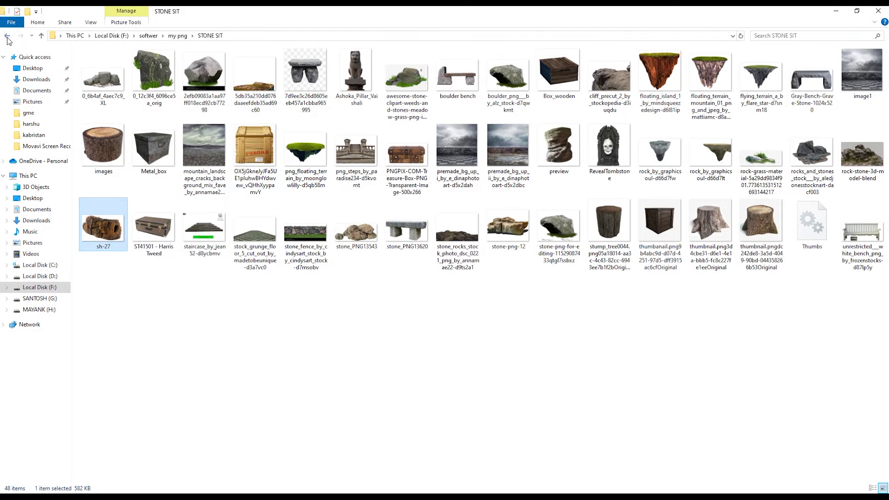
# - Open an orange flare image from the OPTICAL FLARE folder
pyautogui.hotkey('alt', 'Up')
pyautogui.doubleClick(253, 334)
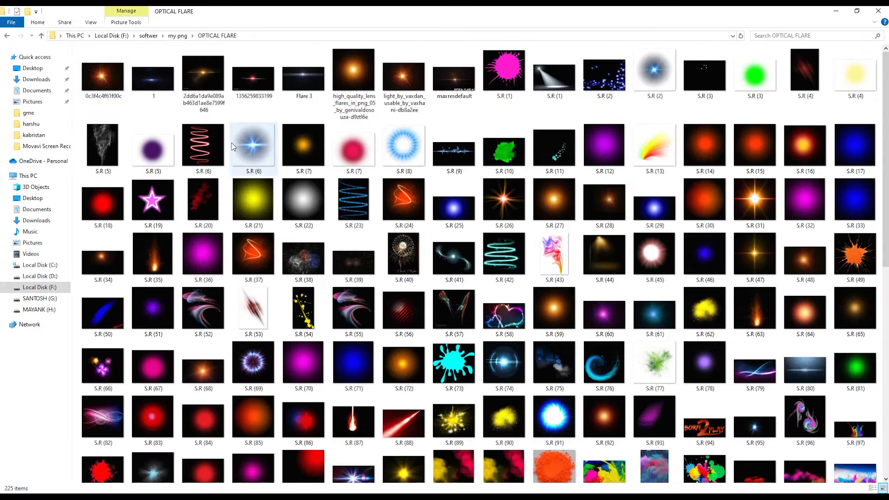
pyautogui.press('Return')
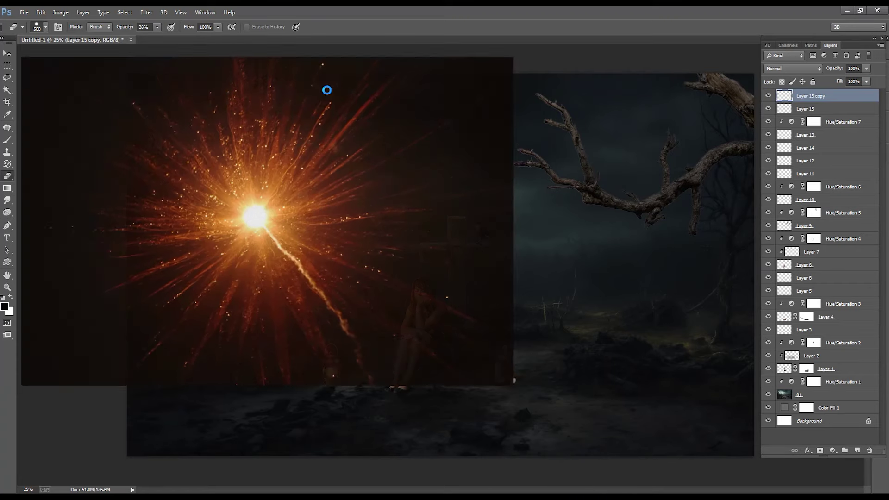
# - Bring the flare in as Layer 16, close its file, set it to Screen, and shrink it over the lantern
pyautogui.moveTo(273, 221); pyautogui.dragTo(579, 218)
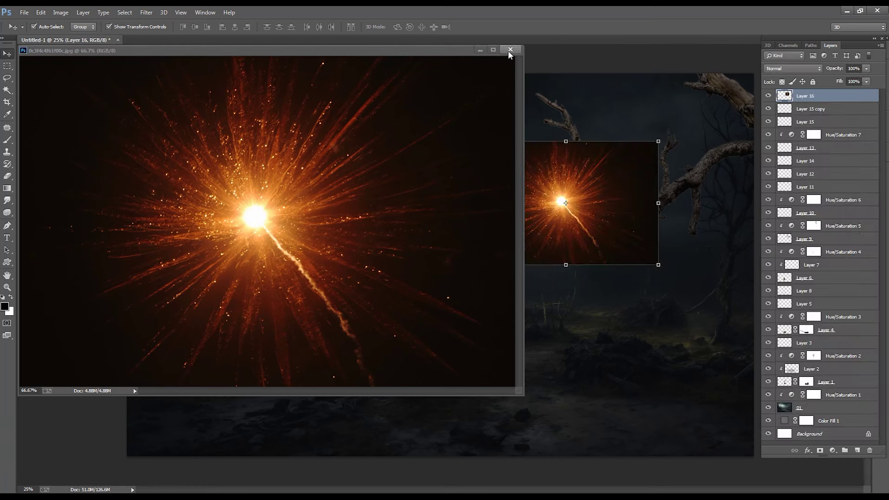
pyautogui.click(510, 49)
pyautogui.moveTo(480, 180); pyautogui.dragTo(323, 356)
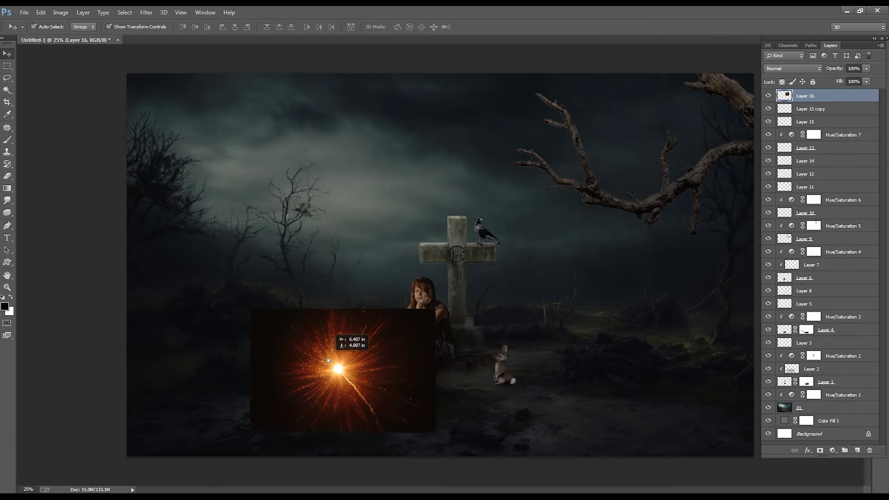
pyautogui.hotkey('shift', 'alt', 's')
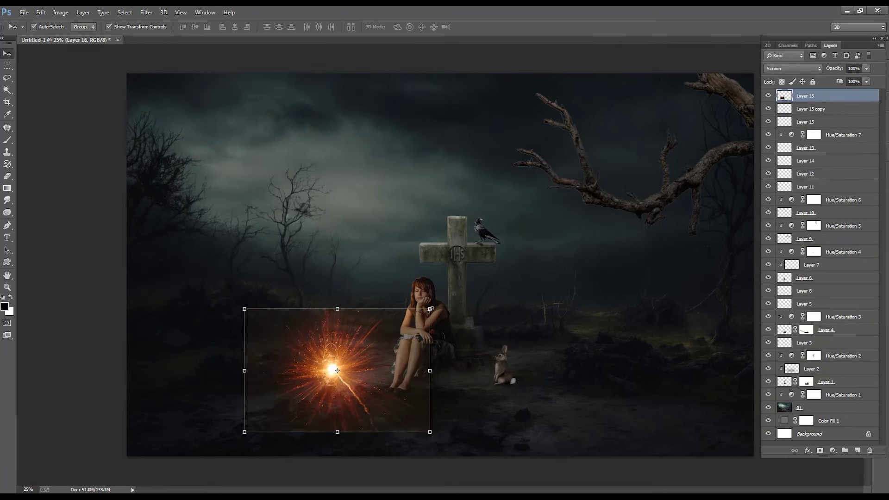
pyautogui.moveTo(430, 309); pyautogui.dragTo(407, 323)
pyautogui.press('Return')
pyautogui.moveTo(337, 368); pyautogui.dragTo(334, 364)
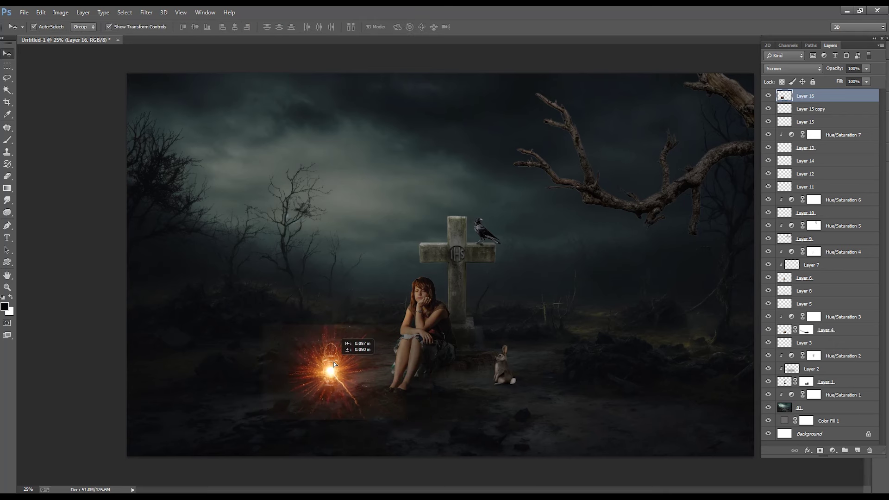
# - Blur the flare with a 12.7 px Gaussian Blur and erase stray glow with a smaller eraser
pyautogui.click(146, 12)
pyautogui.moveTo(202, 123)
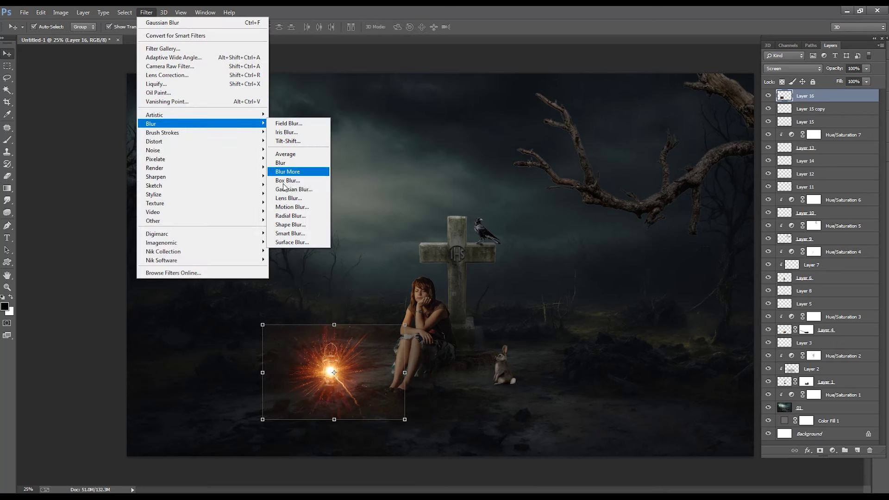
pyautogui.click(293, 190)
pyautogui.moveTo(127, 235); pyautogui.dragTo(133, 237)
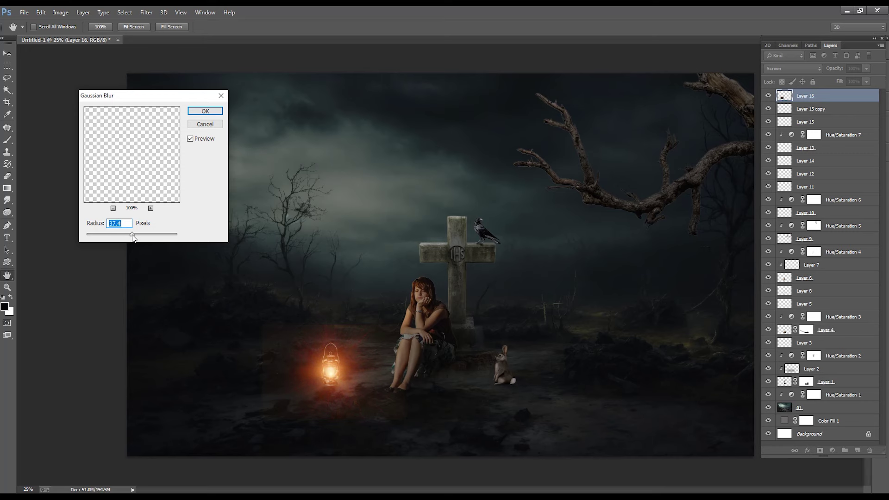
pyautogui.click(205, 111)
pyautogui.press('e')
pyautogui.hotkey('ctrl', '+')
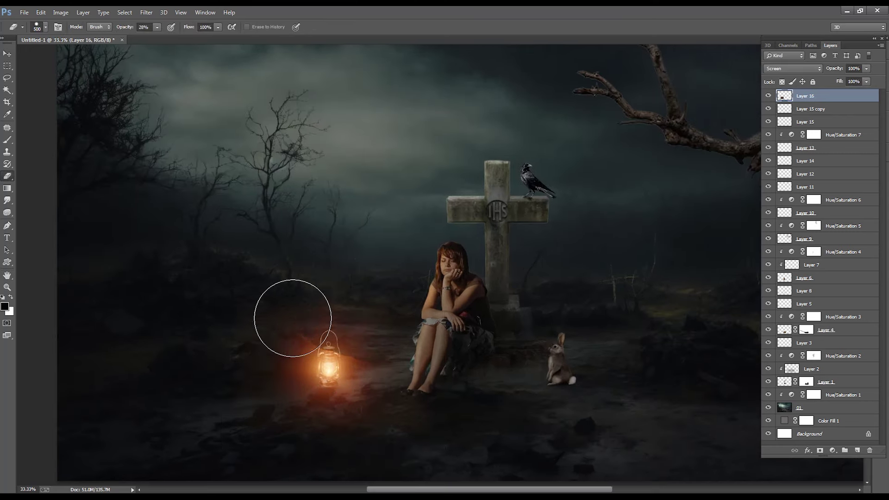
pyautogui.rightClick(326, 257)
pyautogui.doubleClick(347, 203)
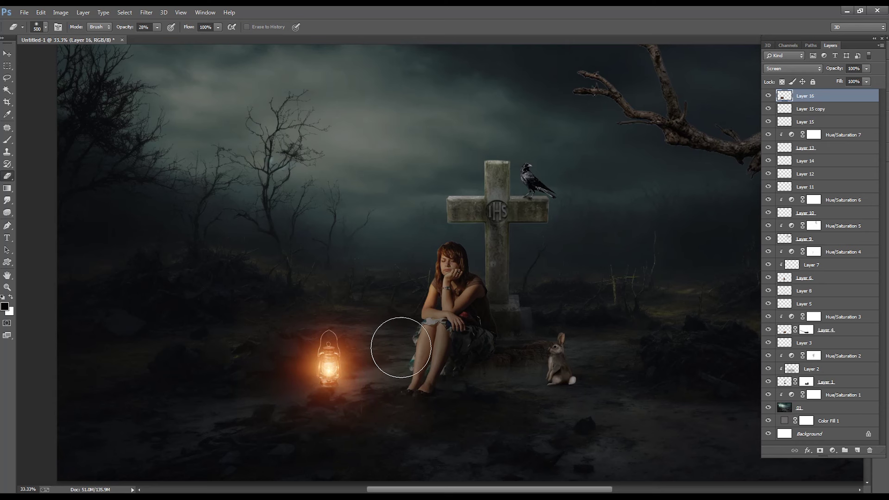
# - Duplicate the glow as Layer 16 copy, shrink it around the lantern, and blend it as Color Dodge
pyautogui.press('v')
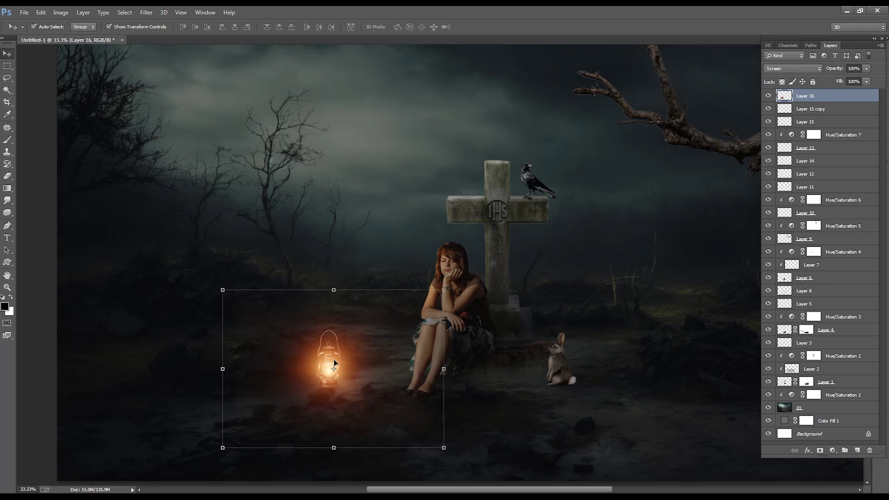
pyautogui.hotkey('ctrl', 'j')
pyautogui.moveTo(443, 290); pyautogui.dragTo(392, 328)
pyautogui.press('Return')
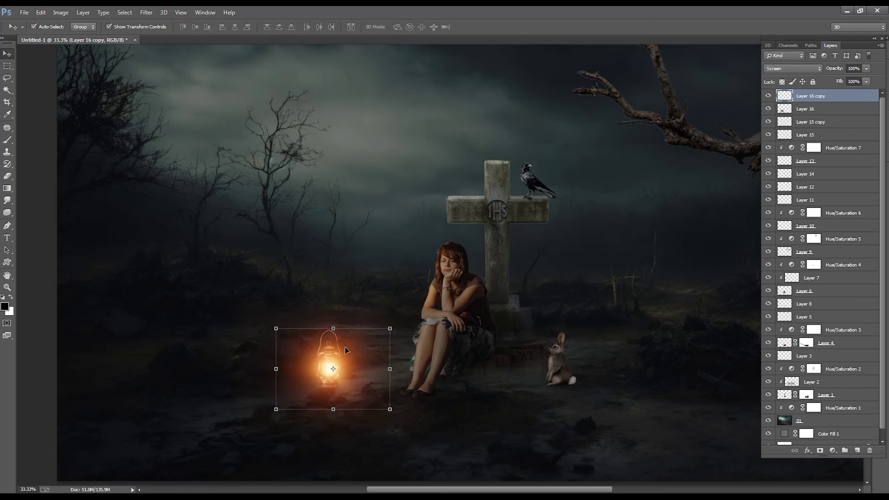
pyautogui.moveTo(325, 363); pyautogui.dragTo(331, 364)
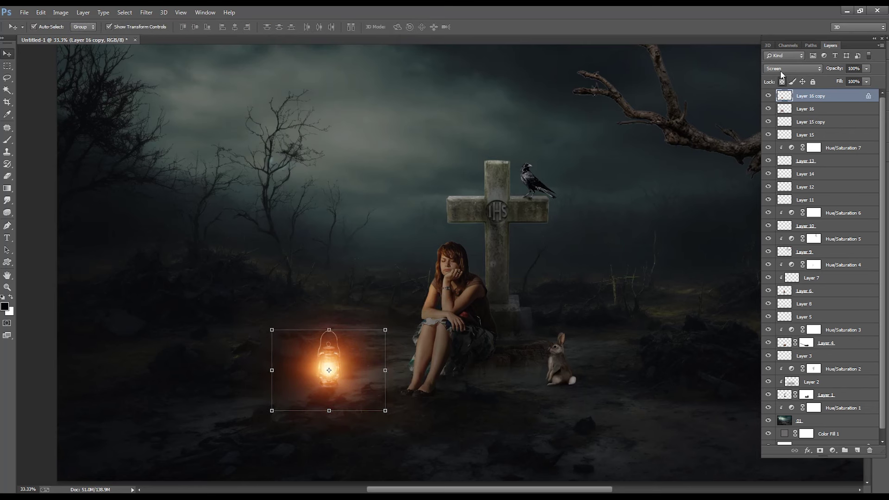
pyautogui.click(793, 68)
pyautogui.click(795, 61)
pyautogui.click(793, 68)
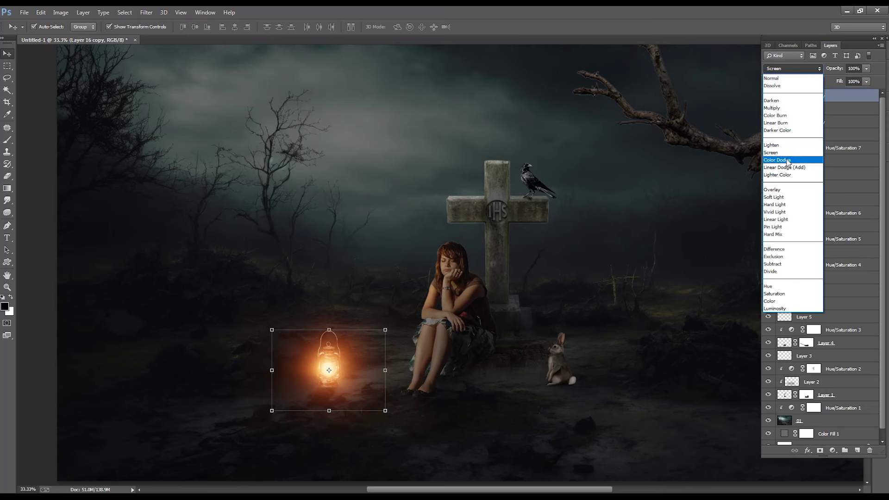
pyautogui.click(787, 160)
pyautogui.moveTo(385, 327); pyautogui.dragTo(331, 366)
# - Select the girl's Layer 6 and add a new clipped layer above it
pyautogui.rightClick(345, 252)
pyautogui.click(352, 283)
pyautogui.scroll(2, 369, 338)
pyautogui.scroll(-2, 369, 329)
pyautogui.keyDown('alt'); pyautogui.click(370, 328); pyautogui.keyUp('alt')
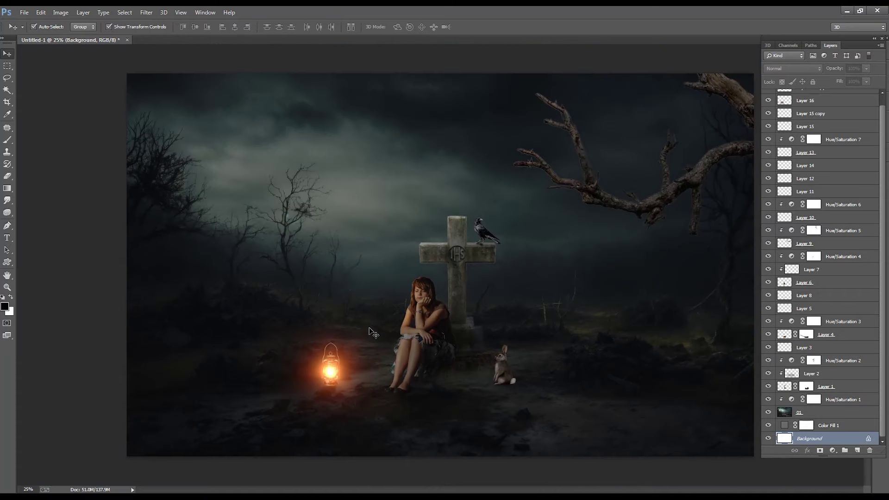
pyautogui.scroll(1, 371, 395)
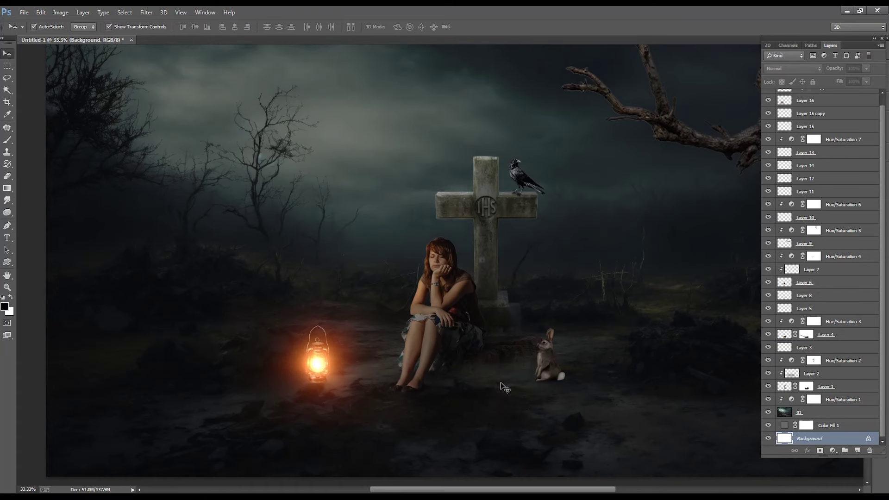
pyautogui.click(413, 352)
pyautogui.click(800, 287)
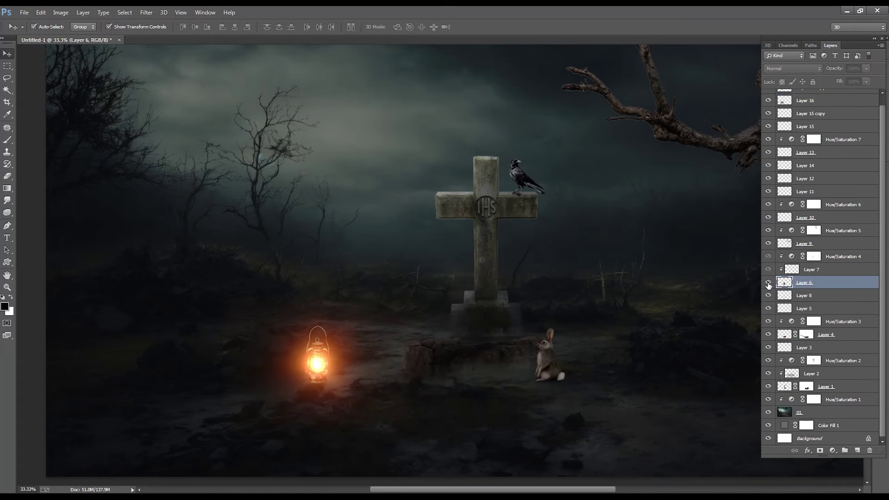
pyautogui.click(857, 450)
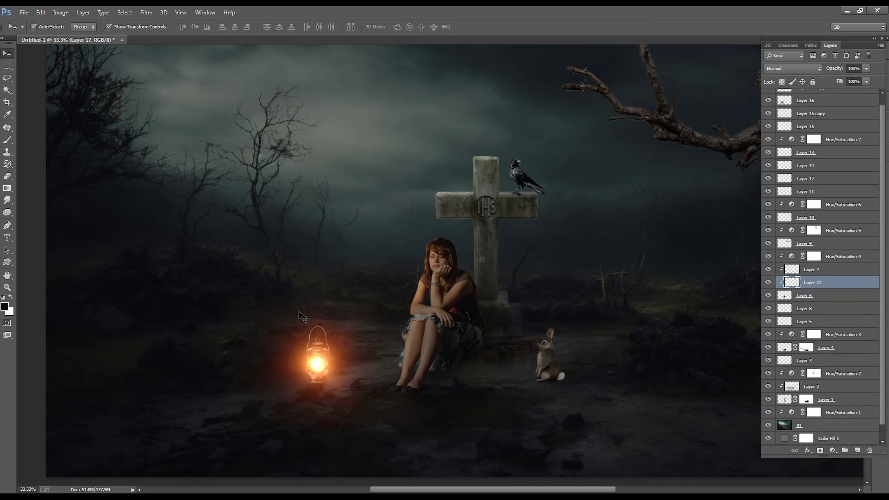
# - Fill Layer 17 with 50% Gray and set its blend mode to Overlay
pyautogui.hotkey('shift', 'F5')
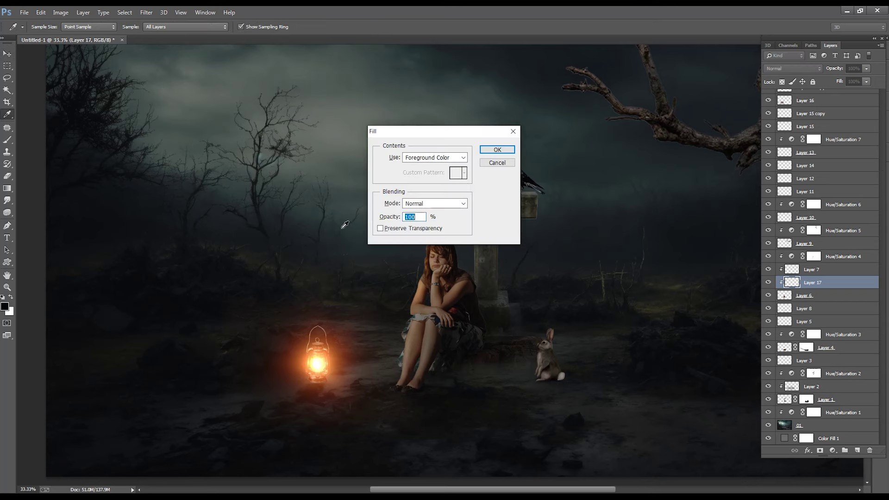
pyautogui.click(463, 158)
pyautogui.click(447, 234)
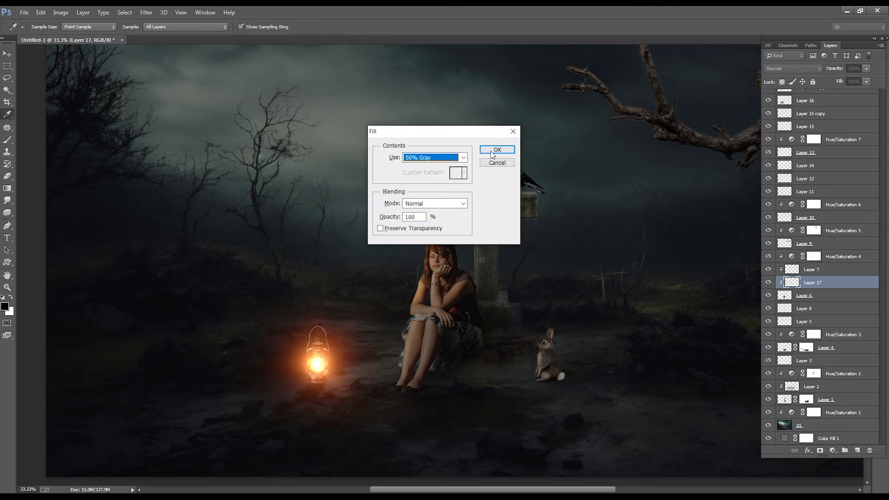
pyautogui.click(492, 150)
pyautogui.click(780, 69)
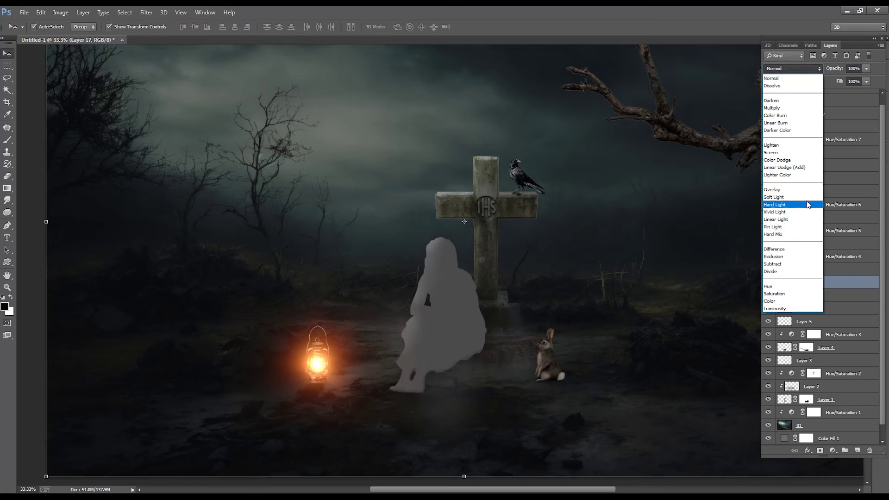
pyautogui.click(794, 189)
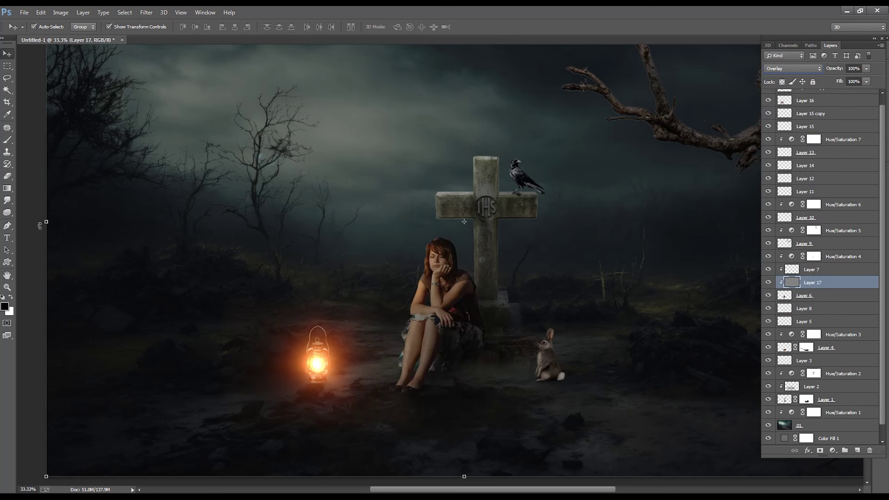
# - Dodge the girl's lantern-facing side at 9% exposure with a smaller brush
pyautogui.click(7, 213)
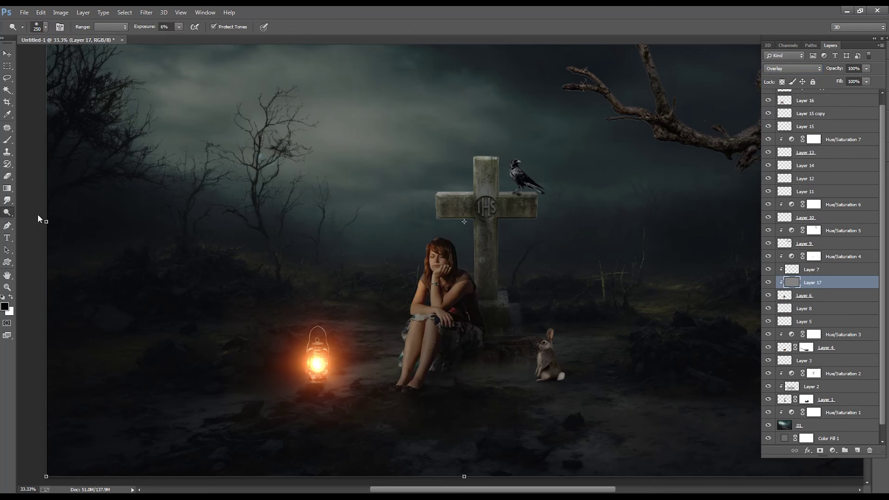
pyautogui.moveTo(178, 30); pyautogui.dragTo(180, 34)
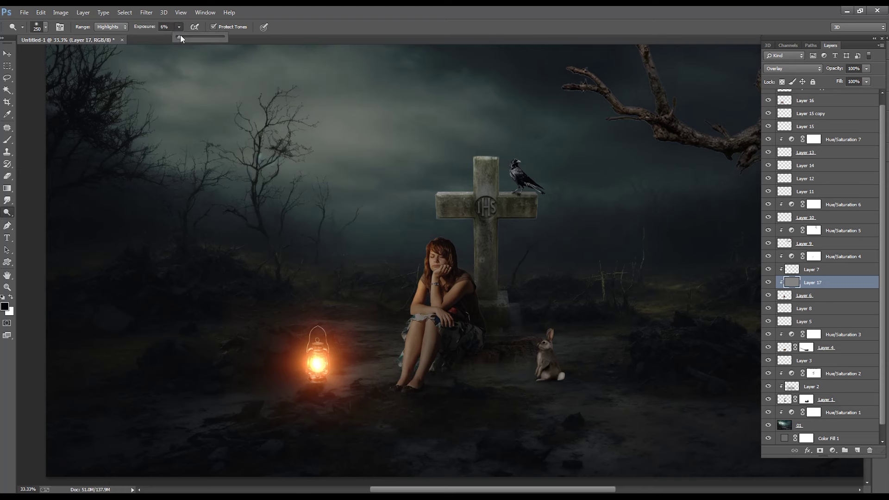
pyautogui.click(418, 333)
pyautogui.press('[')
pyautogui.press('[')
pyautogui.press('[')
pyautogui.press('[')
pyautogui.press('[')
pyautogui.press('[')
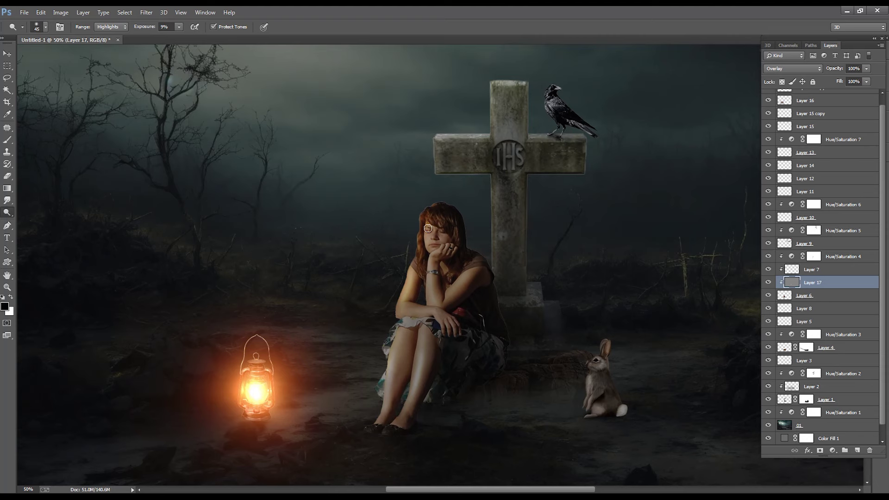
pyautogui.hotkey('ctrl', '-')
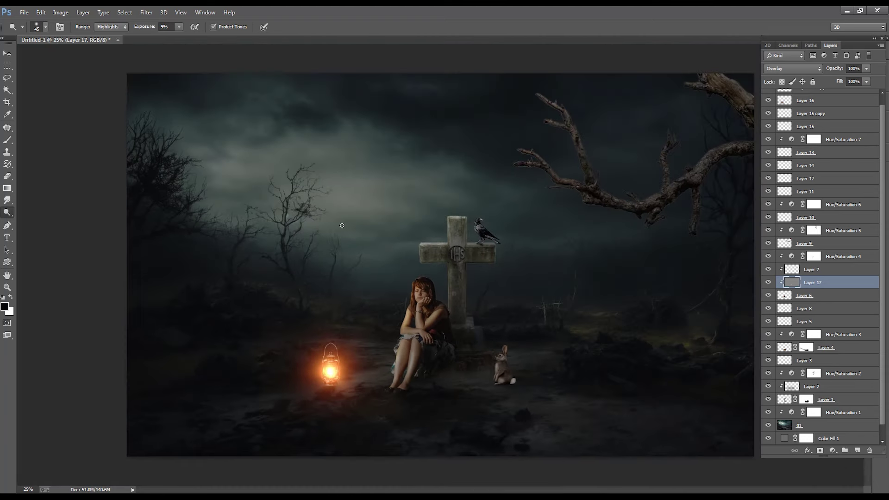
pyautogui.hotkey('ctrl', '+')
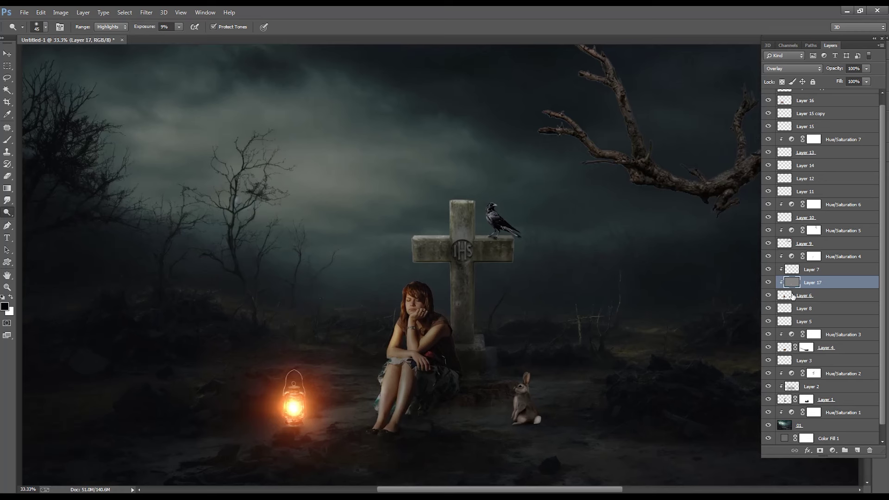
# - Add clipped Layer 18, sample the lantern's orange, and set the Brush to 16% opacity
pyautogui.click(858, 451)
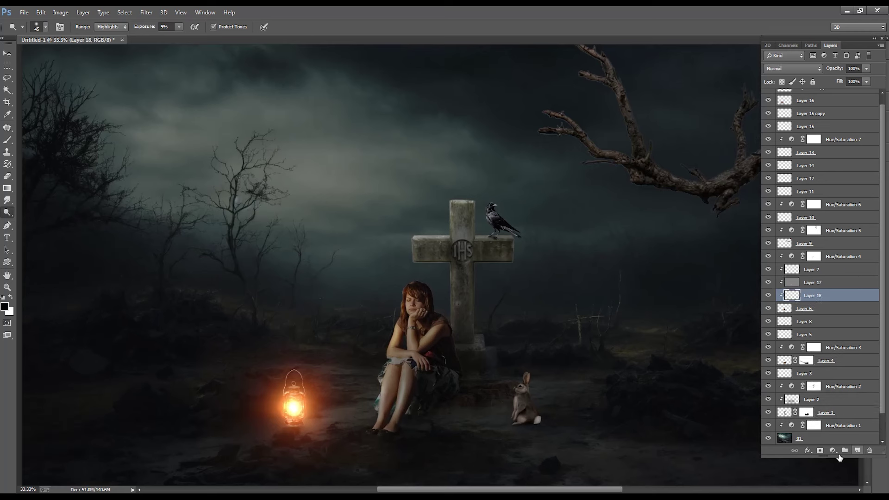
pyautogui.press('i')
pyautogui.click(297, 409)
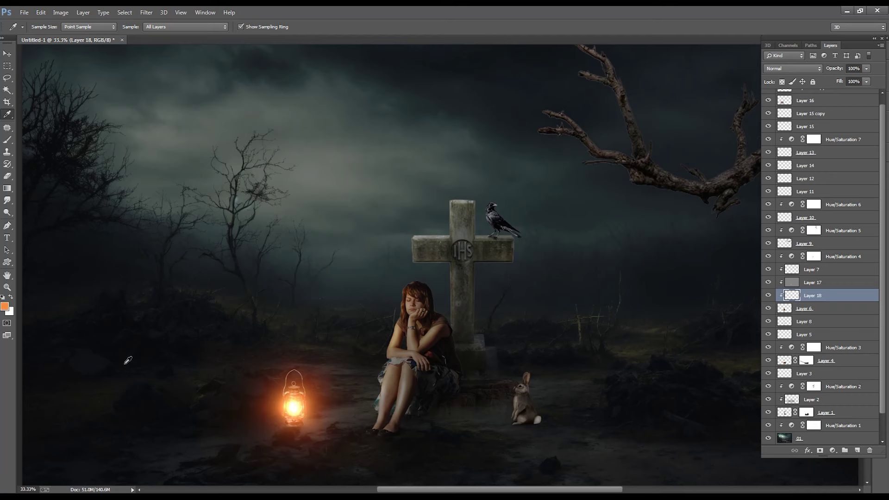
pyautogui.click(9, 140)
pyautogui.moveTo(194, 28); pyautogui.dragTo(187, 41)
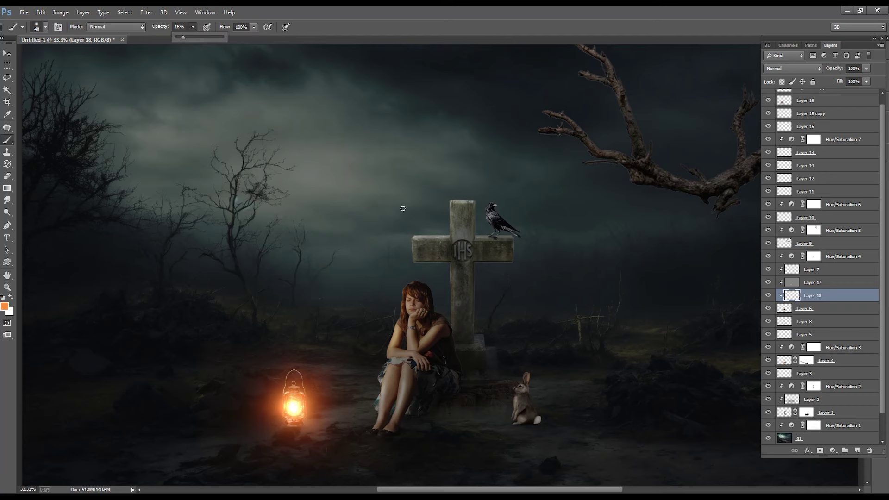
# - Paint a faint orange glow along the girl's arm
pyautogui.scroll(1, 379, 382)
pyautogui.moveTo(405, 292); pyautogui.dragTo(400, 333)
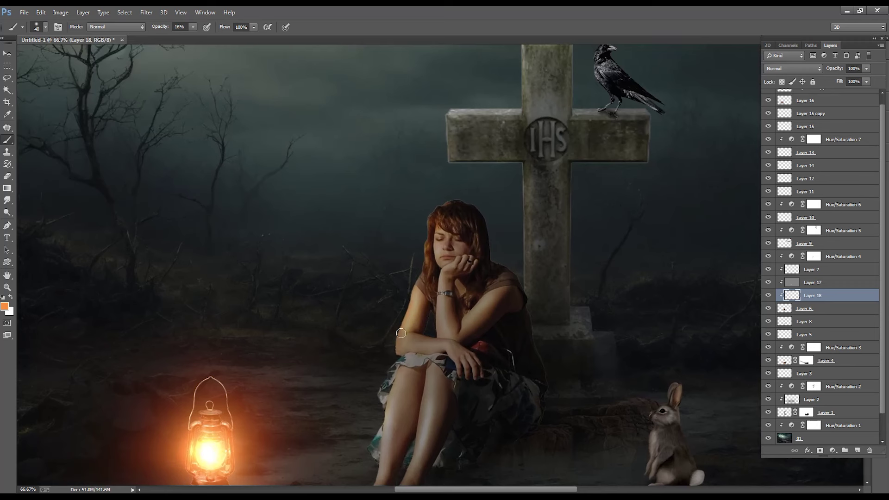
pyautogui.scroll(-1, 400, 334)
pyautogui.scroll(-1, 420, 330)
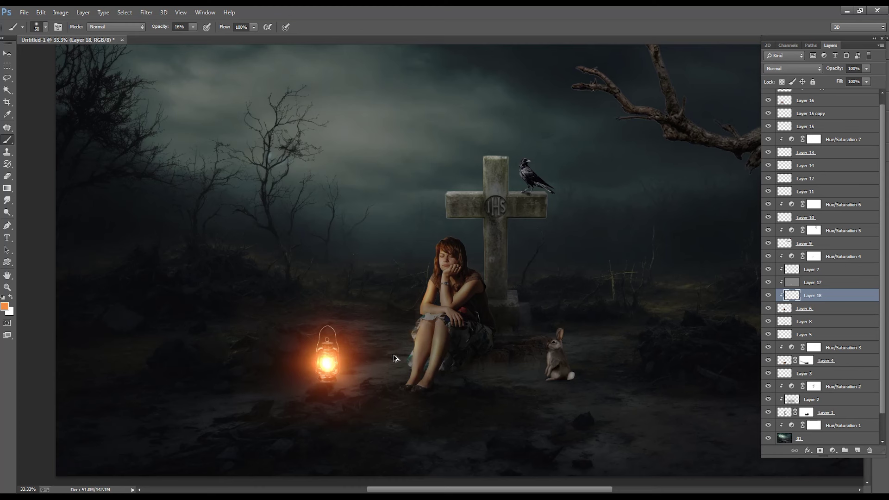
pyautogui.scroll(2, 406, 329)
pyautogui.scroll(1, 406, 330)
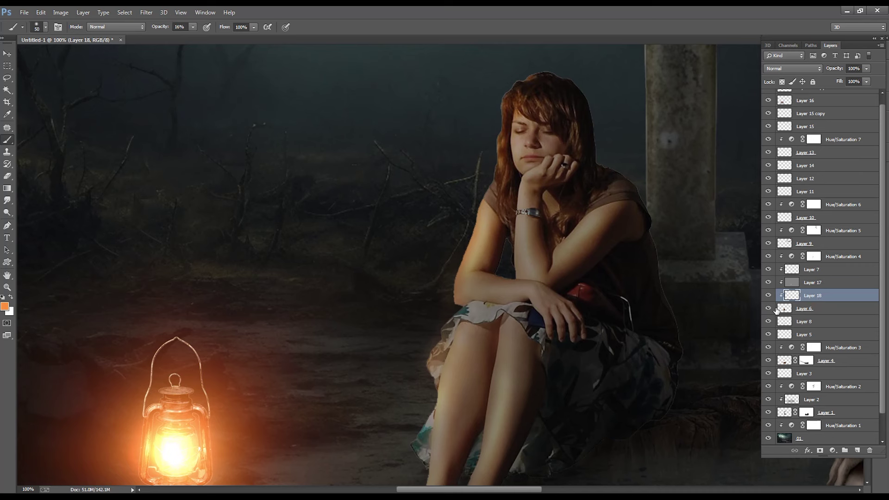
pyautogui.press('[')
pyautogui.hotkey('ctrl', '-')
pyautogui.hotkey('ctrl', '-')
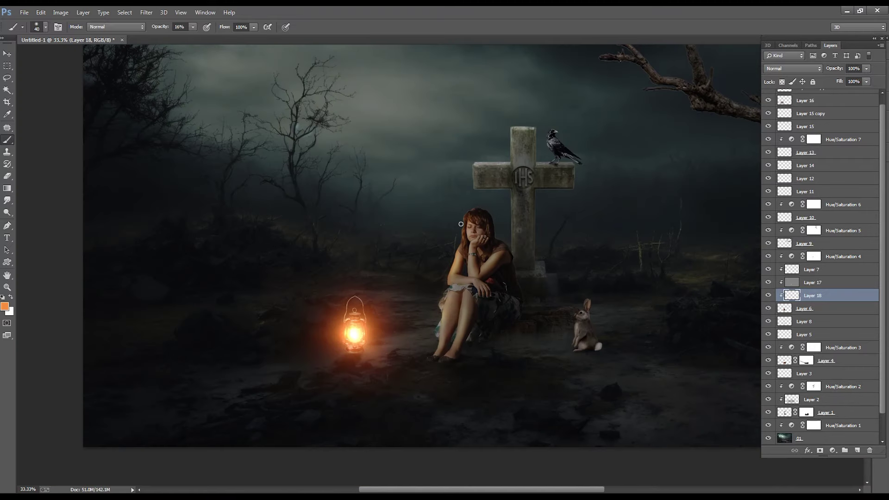
pyautogui.press(']')
pyautogui.hotkey('ctrl', '-')
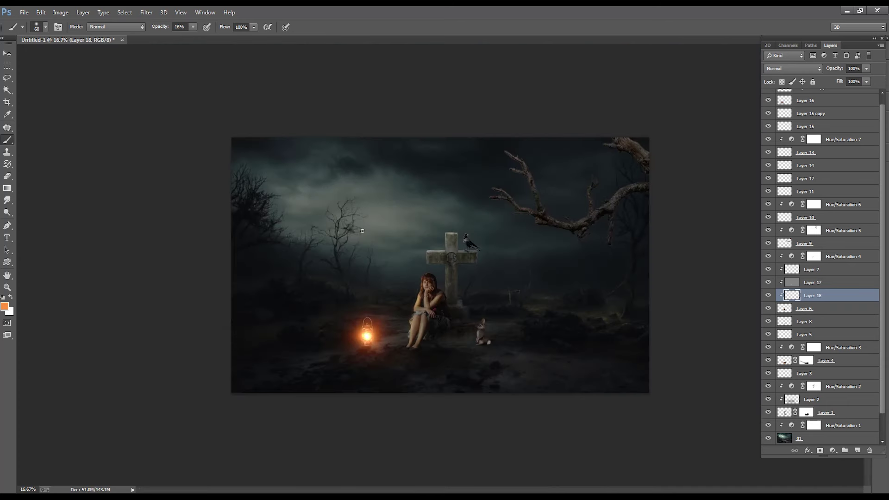
pyautogui.hotkey('ctrl', '+')
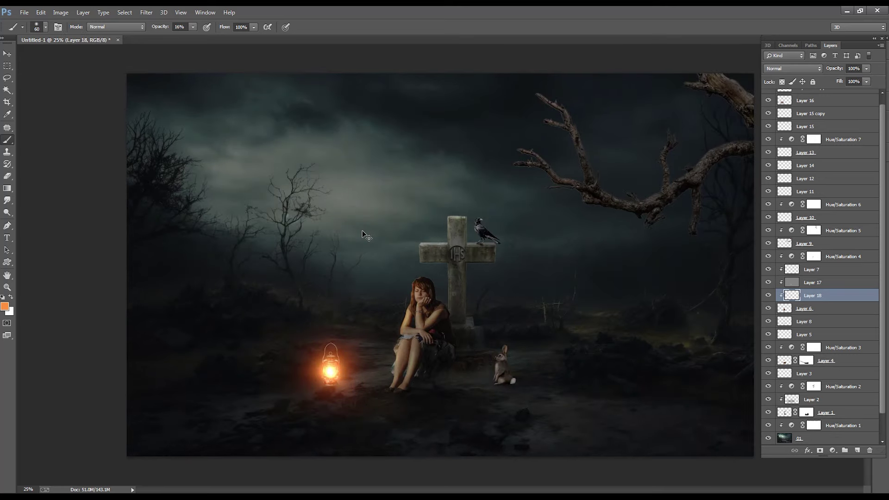
pyautogui.hotkey('ctrl', '+')
# - Try a glow stroke on her hair, undo it, and toggle the orange glow layer to compare
pyautogui.moveTo(415, 282); pyautogui.dragTo(400, 313)
pyautogui.hotkey('ctrl', 'z')
pyautogui.click(768, 296)
pyautogui.click(768, 296)
pyautogui.click(768, 295)
# - Add another clipped layer, test then undo a white stroke near the girl's knee, and compare the grey dodge layer
pyautogui.keyDown('ctrl'); pyautogui.click(857, 450); pyautogui.keyUp('ctrl')
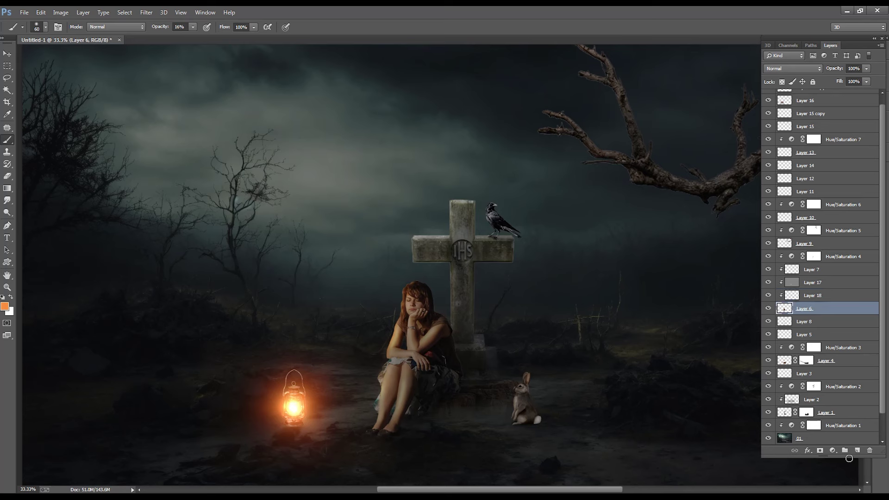
pyautogui.press('x')
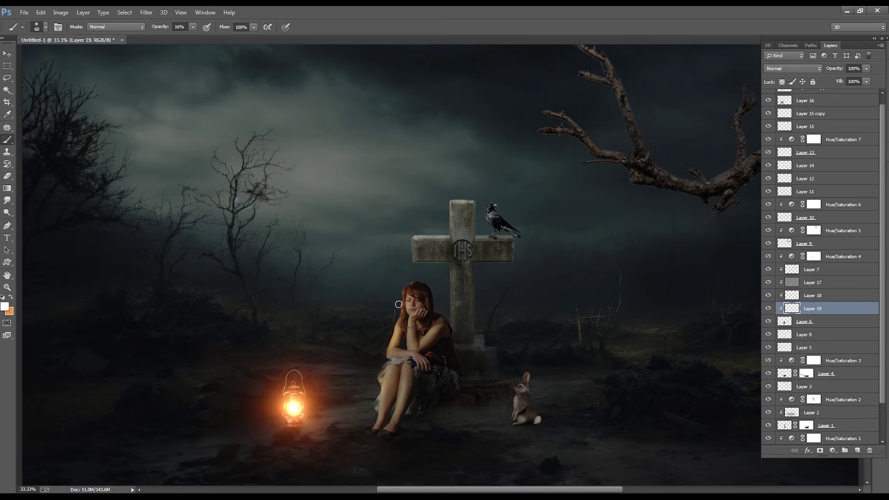
pyautogui.moveTo(383, 361); pyautogui.dragTo(372, 384)
pyautogui.hotkey('ctrl', 'z')
pyautogui.click(766, 283)
pyautogui.click(766, 283)
# - Select the cross's Layer 1 and create a new layer clipped to it
pyautogui.hotkey('ctrl', '-')
pyautogui.hotkey('ctrl', '-')
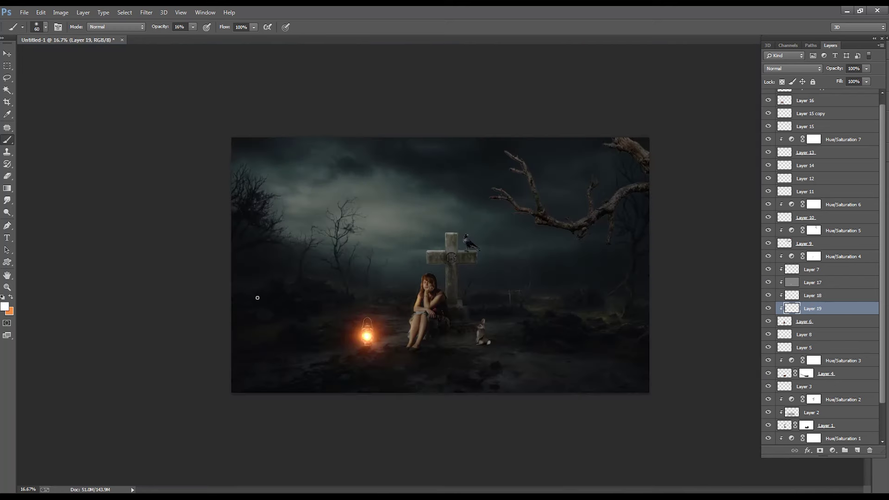
pyautogui.hotkey('ctrl', '+')
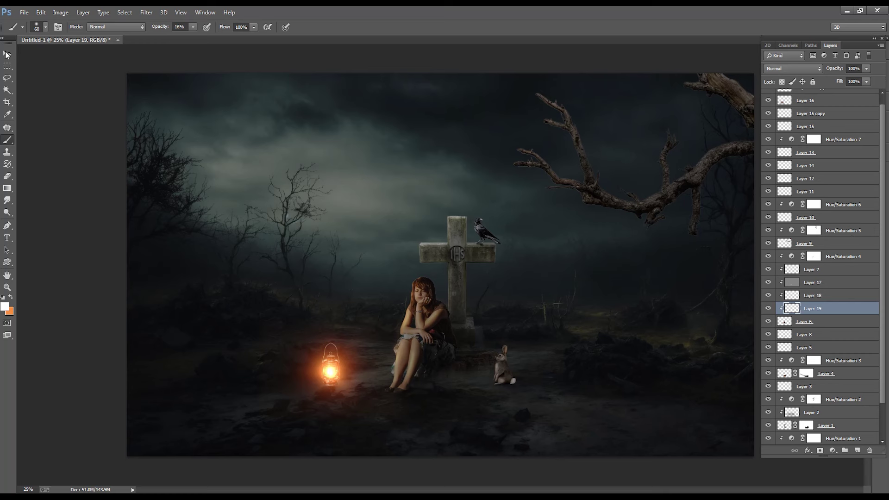
pyautogui.click(7, 55)
pyautogui.click(469, 251)
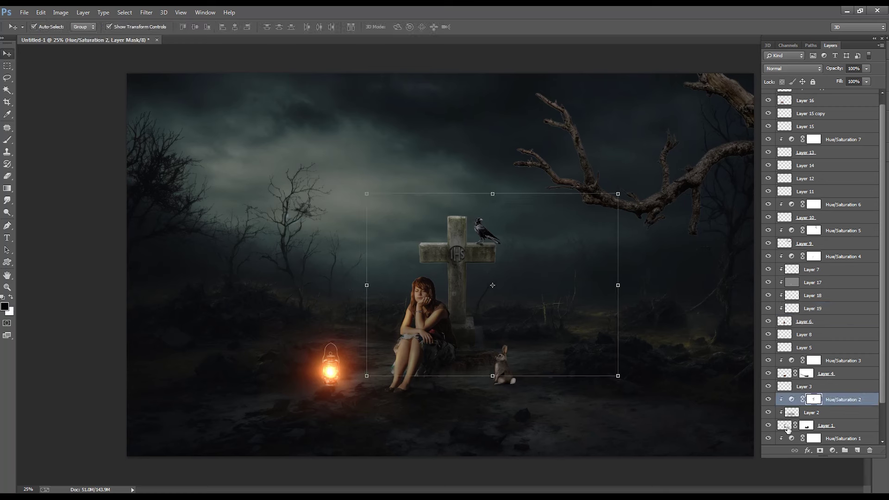
pyautogui.click(788, 430)
pyautogui.hotkey('ctrl', 'shift', 'alt', 'n')
# - Set up a soft orange brush at size 100 for lantern light, zoomed to 33.3% near the crow
pyautogui.click(7, 141)
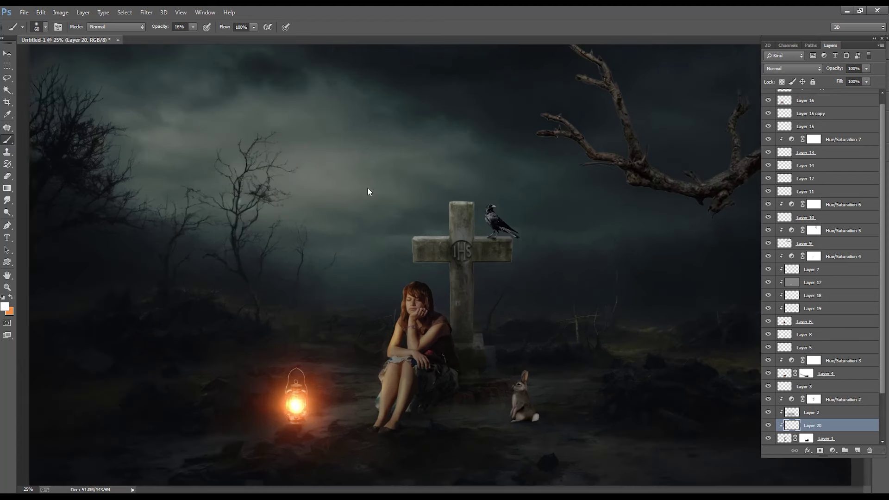
pyautogui.hotkey('ctrl', '+')
pyautogui.press(']')
pyautogui.press(']')
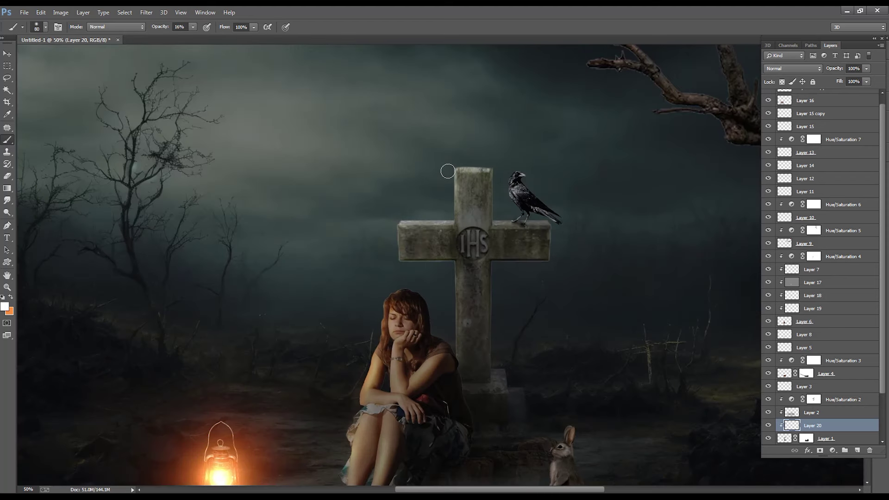
pyautogui.click(11, 297)
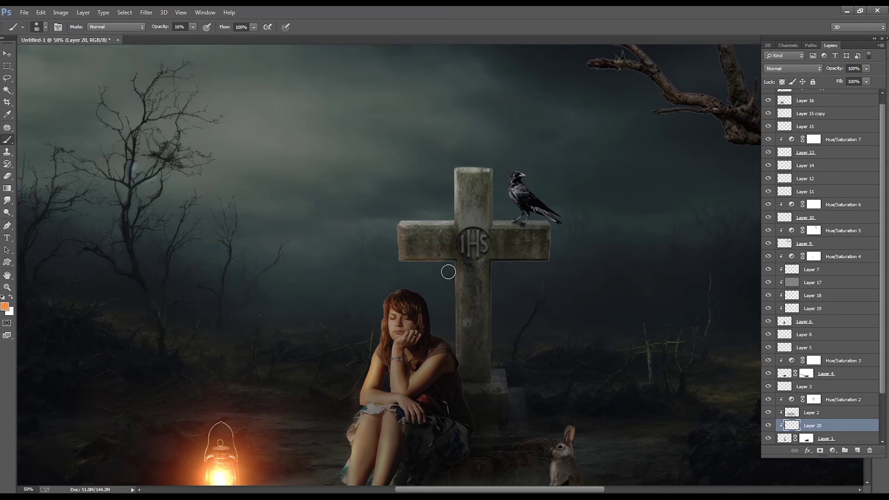
pyautogui.hotkey('ctrl', '-')
pyautogui.hotkey('ctrl', '-')
pyautogui.hotkey('ctrl', '-')
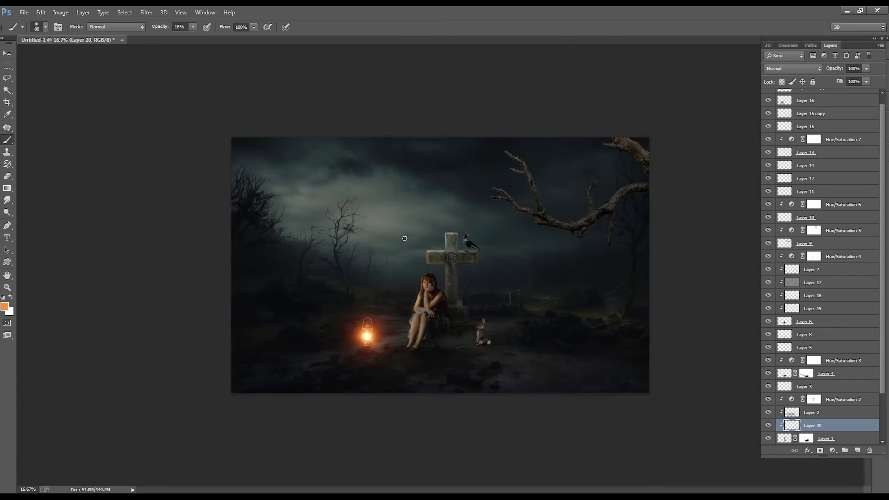
pyautogui.hotkey('ctrl', '+')
pyautogui.press(']')
pyautogui.press(']')
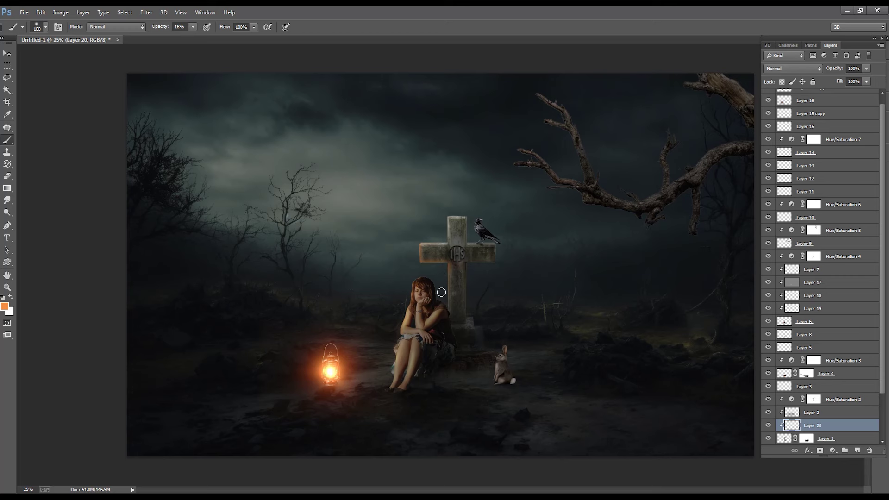
pyautogui.hotkey('ctrl', '-')
pyautogui.hotkey('ctrl', '-')
pyautogui.hotkey('ctrl', '+')
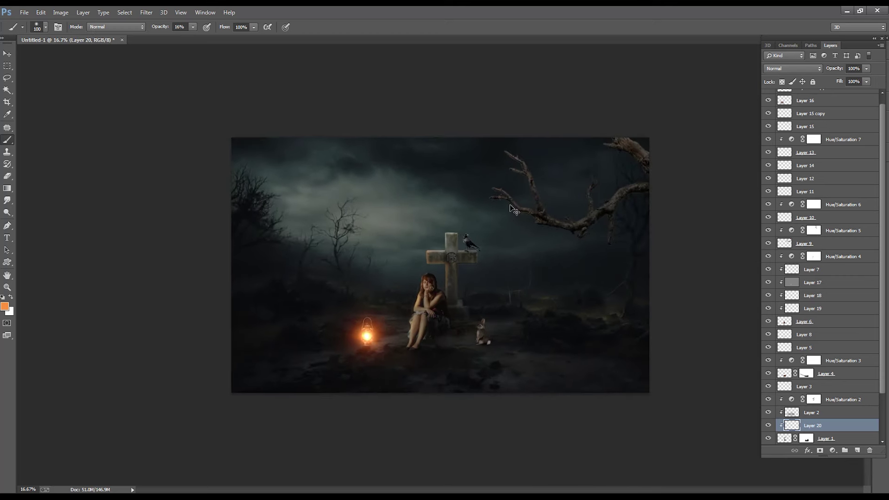
pyautogui.hotkey('ctrl', '+')
pyautogui.hotkey('ctrl', '+')
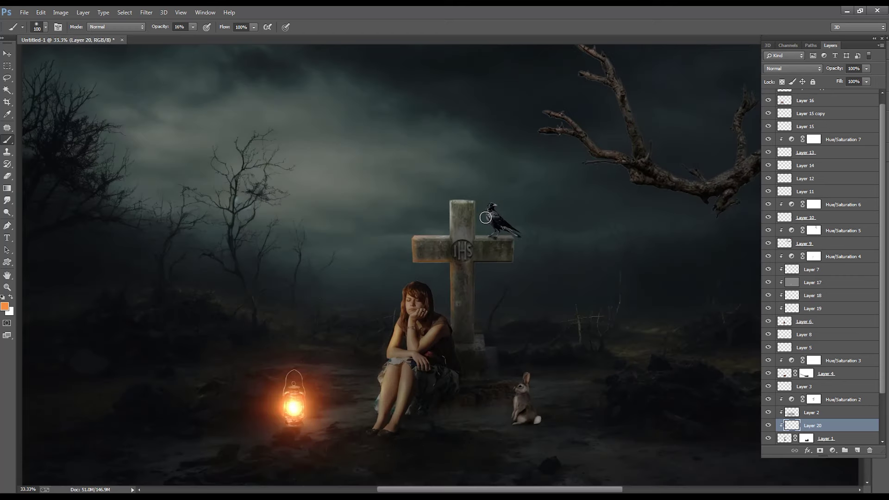
# - Add a new Layer 21 clipped to the crow for orange lantern light
pyautogui.press('v')
pyautogui.click(506, 227)
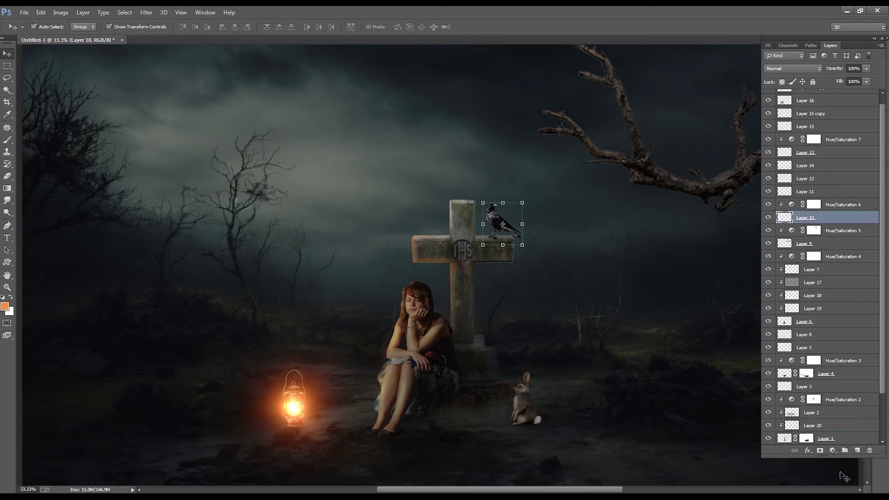
pyautogui.click(857, 450)
pyautogui.hotkey('ctrl', 'alt', 'g')
pyautogui.click(7, 140)
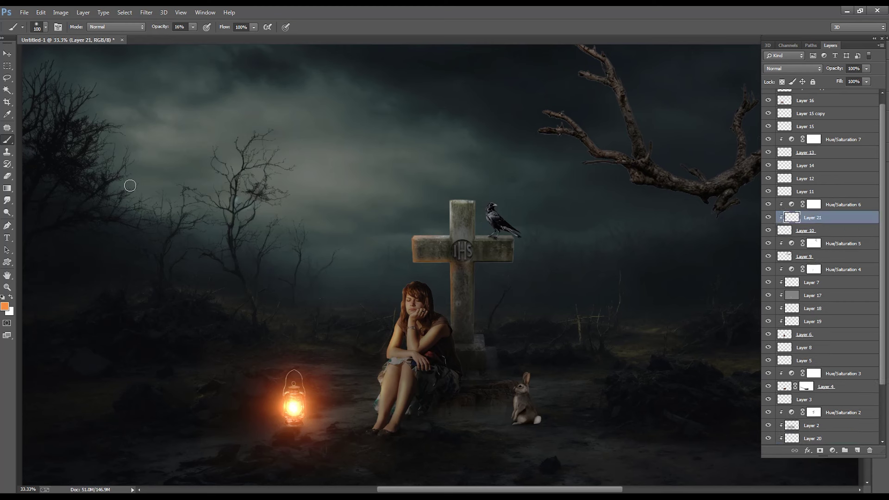
pyautogui.hotkey('ctrl', '+')
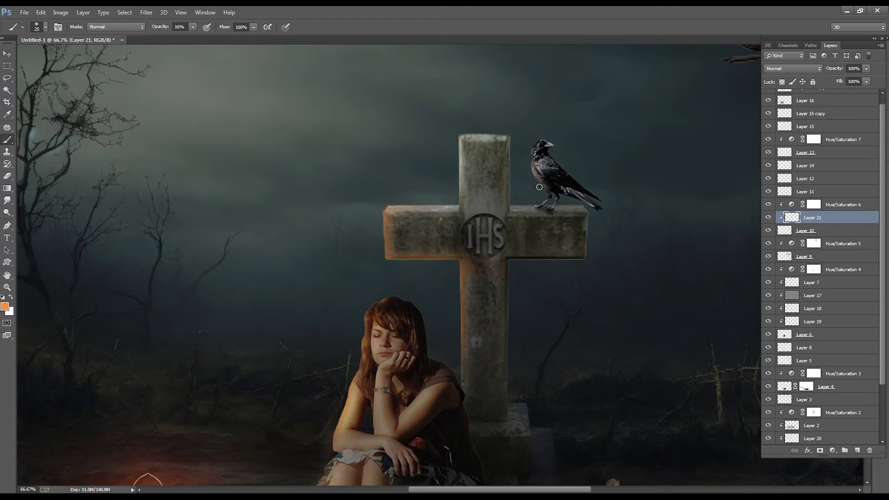
pyautogui.hotkey('ctrl', '-')
pyautogui.hotkey('ctrl', '-')
pyautogui.hotkey('ctrl', '-')
# - Set the dead branch's Hue/Saturation 5 to Saturation -44 and Lightness -77
pyautogui.hotkey('ctrl', '-')
pyautogui.hotkey('ctrl', '+')
pyautogui.press('v')
pyautogui.hotkey('ctrl', '-')
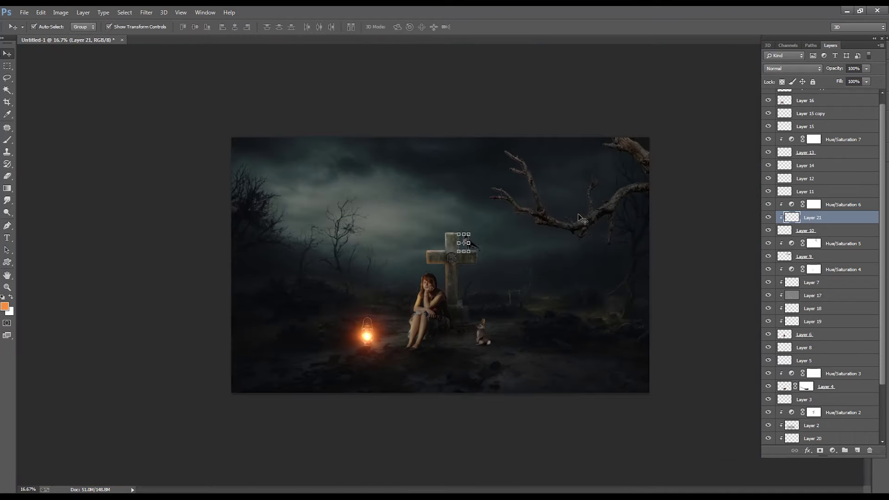
pyautogui.click(583, 224)
pyautogui.rightClick(585, 222)
pyautogui.click(620, 228)
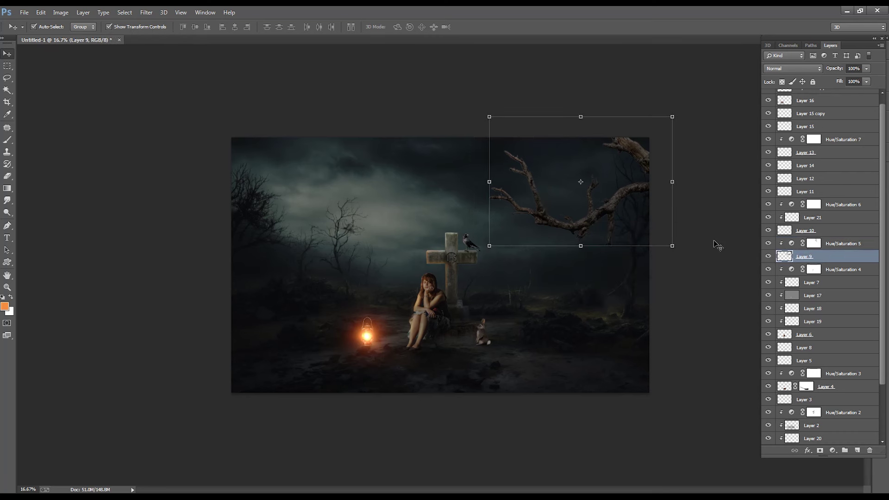
pyautogui.doubleClick(791, 243)
pyautogui.click(688, 250)
pyautogui.moveTo(681, 271); pyautogui.dragTo(675, 270)
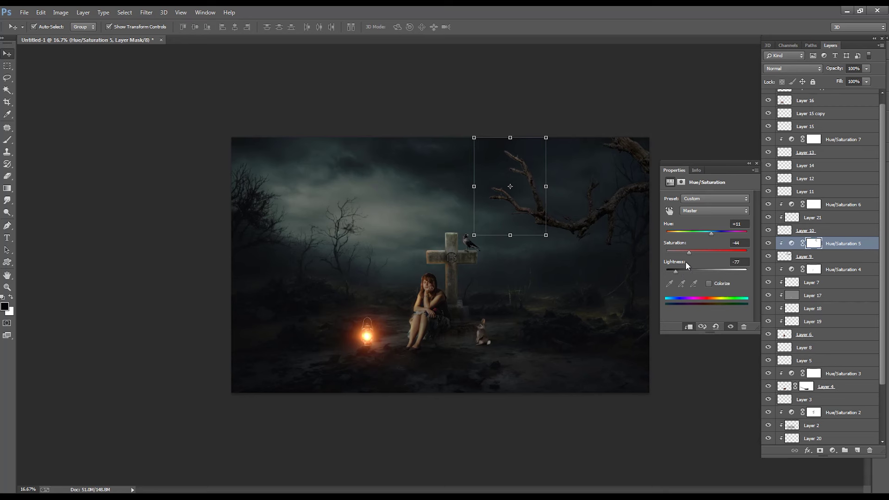
pyautogui.click(757, 164)
# - Select the Background layer, then the rabbit's Layer 13, zoomed to 25%
pyautogui.rightClick(378, 209)
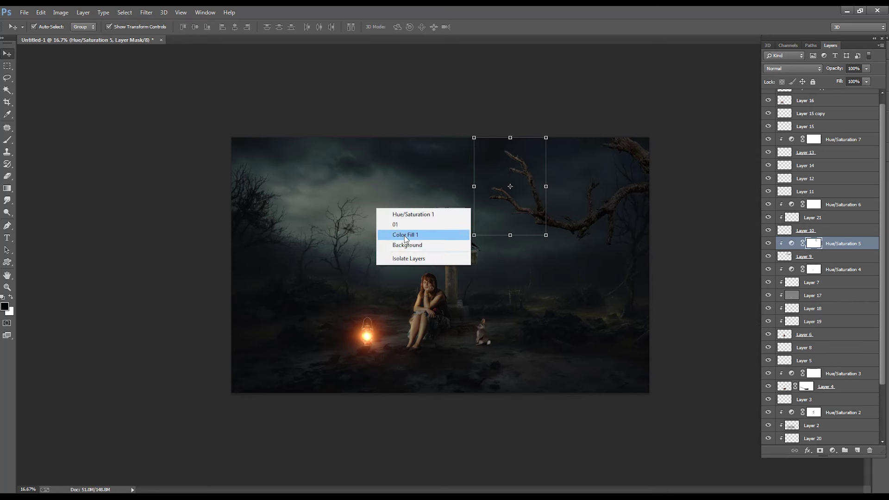
pyautogui.click(408, 244)
pyautogui.hotkey('ctrl', '+')
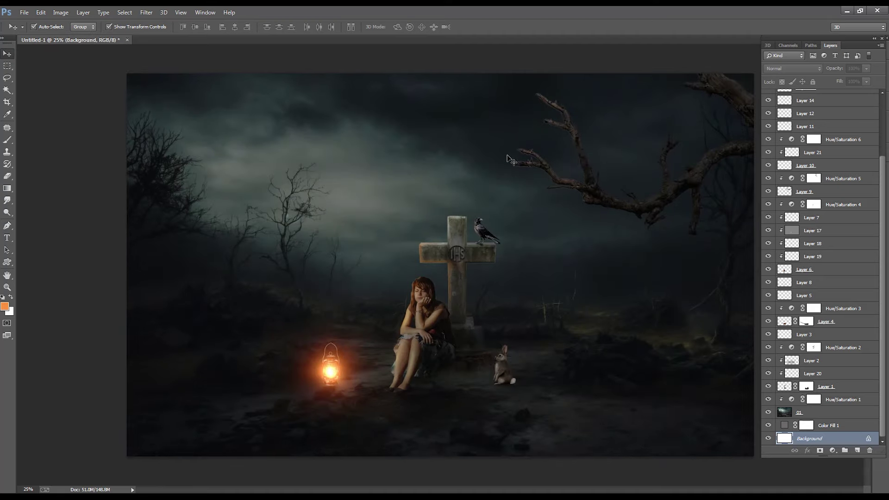
pyautogui.click(506, 367)
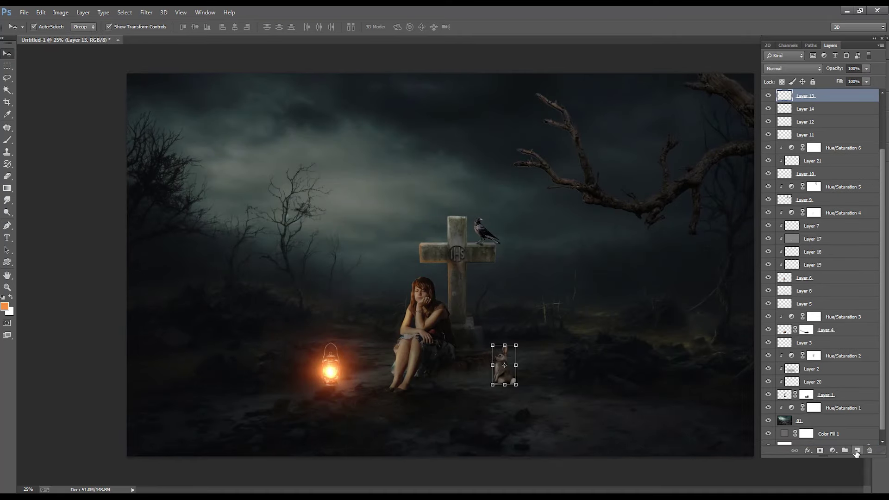
# - Create Layer 22 clipped to the rabbit and paint orange light along its left edge
pyautogui.hotkey('ctrl', 'shift', 'alt', 'n')
pyautogui.hotkey('ctrl', 'alt', 'g')
pyautogui.click(7, 140)
pyautogui.hotkey('ctrl', '+')
pyautogui.hotkey('ctrl', '+')
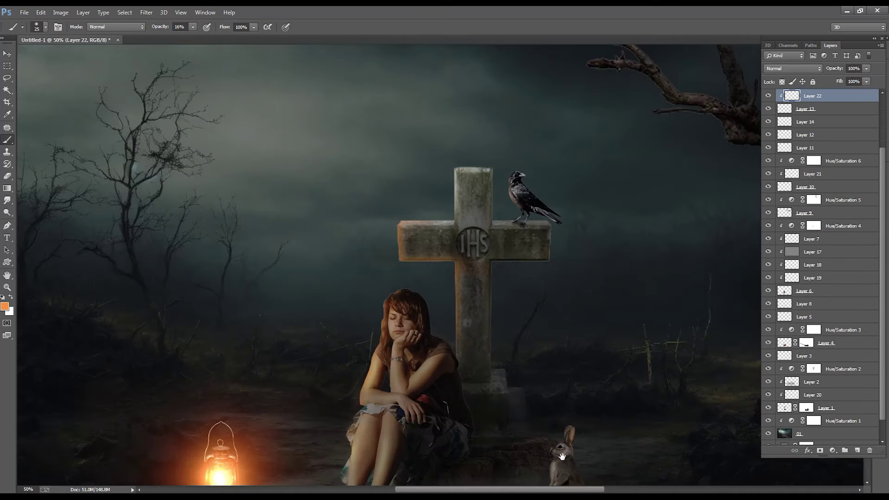
pyautogui.moveTo(563, 451); pyautogui.dragTo(536, 291)
pyautogui.hotkey('ctrl', '+')
pyautogui.moveTo(550, 337)
pyautogui.mouseDown()
pyautogui.moveTo(549, 350)
pyautogui.moveTo(555, 340)
pyautogui.mouseUp()
# - Raise the brush opacity to 50% and review the composition at 25%
pyautogui.click(193, 27)
pyautogui.moveTo(192, 36); pyautogui.dragTo(209, 37)
pyautogui.click(560, 314)
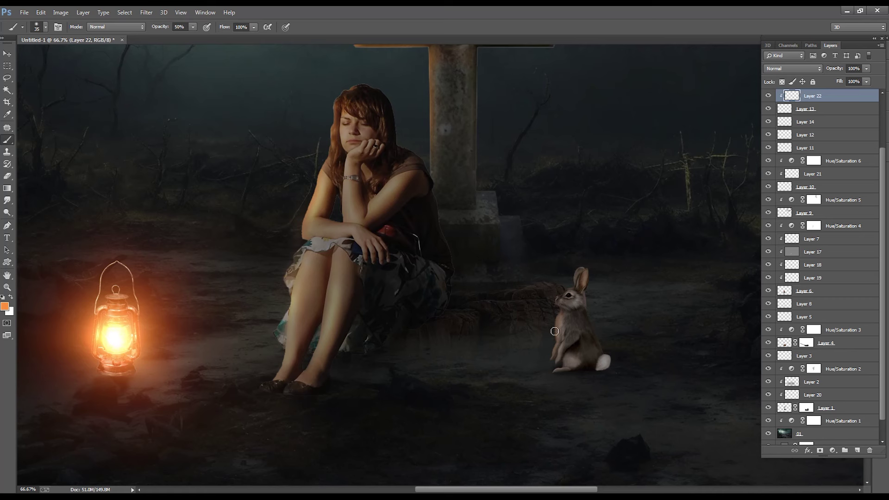
pyautogui.hotkey('ctrl', '-')
pyautogui.hotkey('ctrl', '-')
pyautogui.hotkey('ctrl', '-')
pyautogui.hotkey('ctrl', '-')
pyautogui.hotkey('ctrl', '+')
pyautogui.hotkey('ctrl', '-')
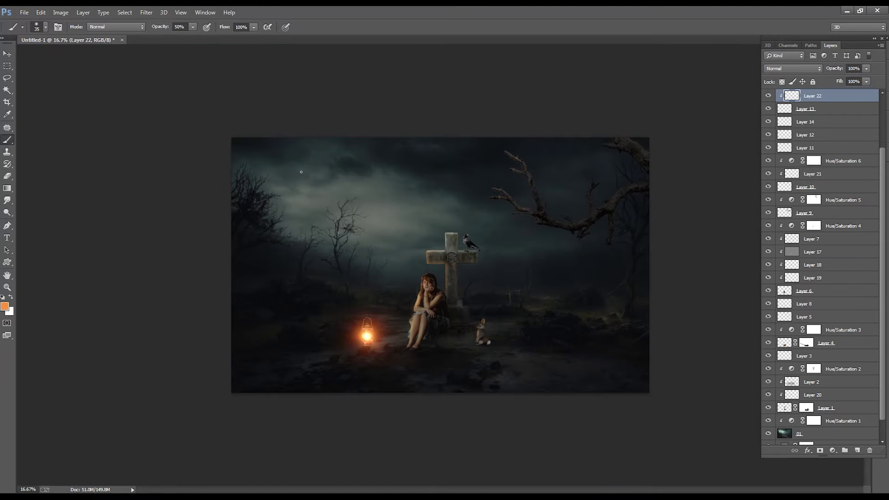
pyautogui.hotkey('ctrl', '+')
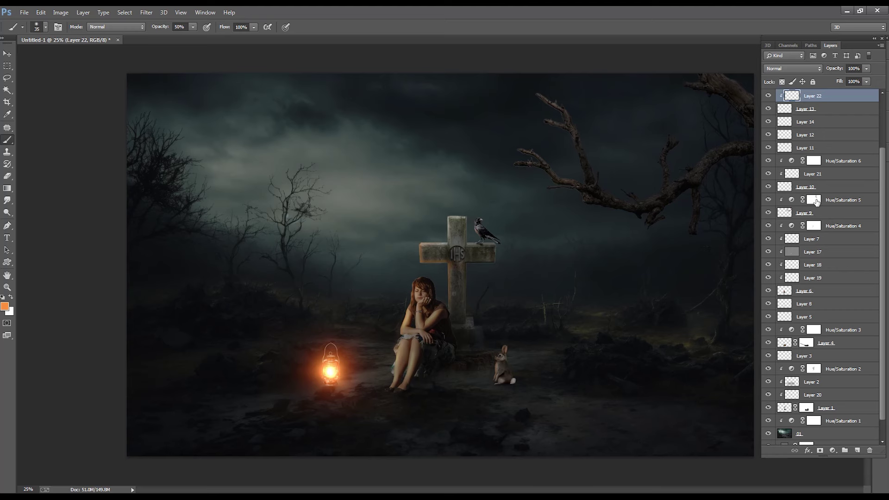
# - Create Layer 23 clipped to the branch's Layer 9 and enlarge the brush to 60
pyautogui.click(805, 213)
pyautogui.click(857, 450)
pyautogui.hotkey('ctrl', '+')
pyautogui.press(']')
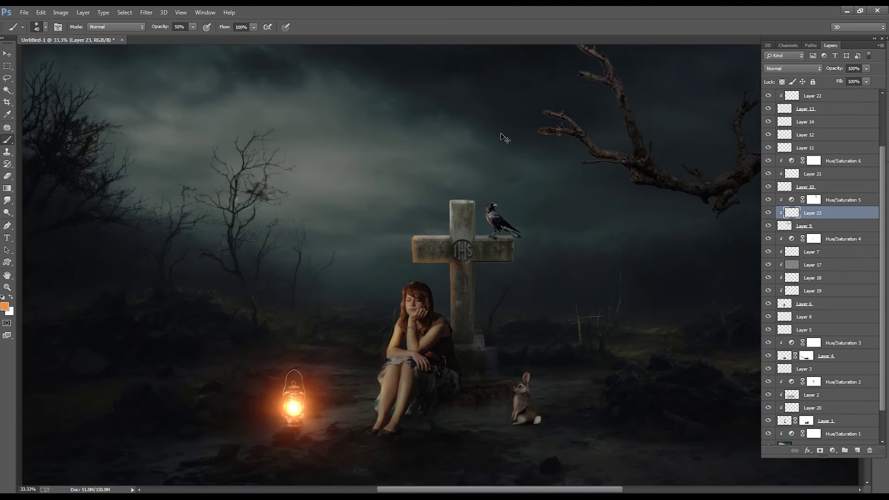
pyautogui.hotkey('ctrl', '-')
pyautogui.hotkey('ctrl', '-')
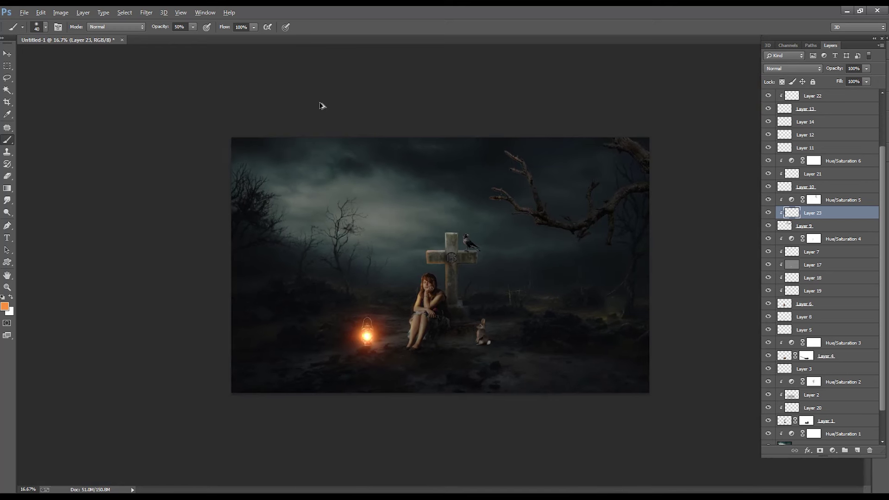
pyautogui.keyDown('ctrl'); pyautogui.click(476, 235); pyautogui.keyUp('ctrl')
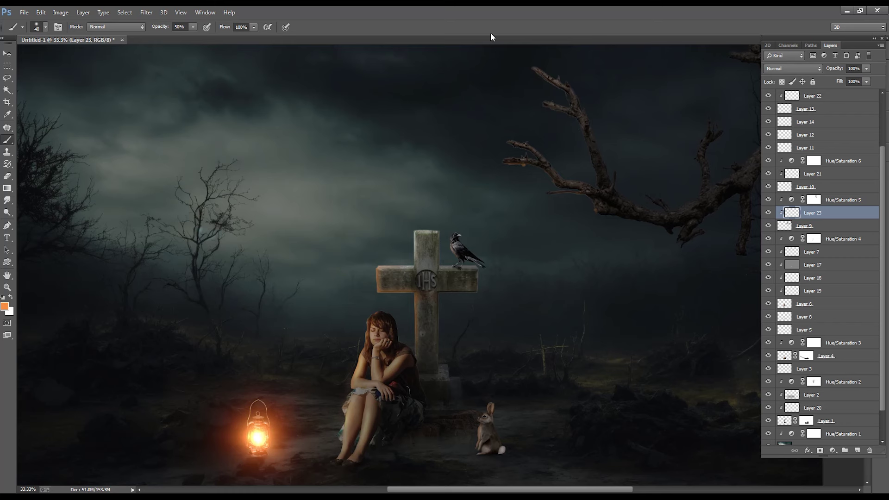
# - Add a new layer above Layer 22, reset colours to black and white, and enlarge the soft brush to 700
pyautogui.hotkey('ctrl', '-')
pyautogui.hotkey('ctrl', '-')
pyautogui.hotkey('ctrl', '-')
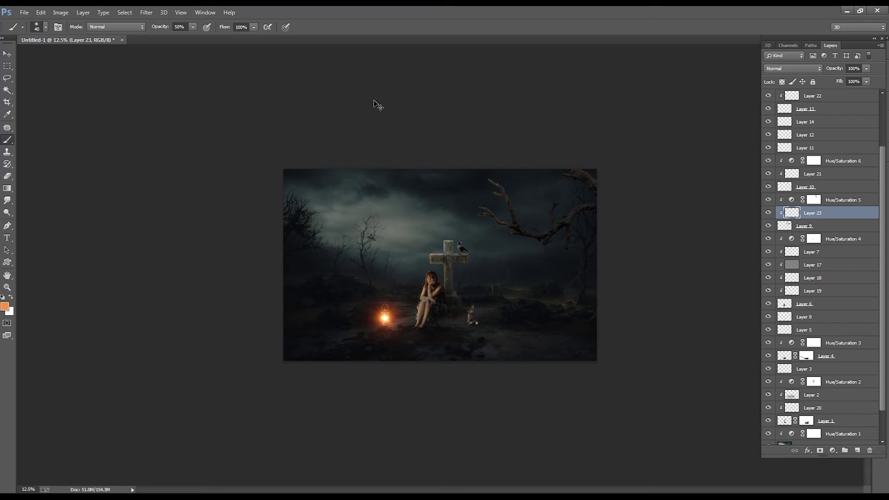
pyautogui.hotkey('ctrl', '+')
pyautogui.hotkey('ctrl', '+')
pyautogui.hotkey('ctrl', '-')
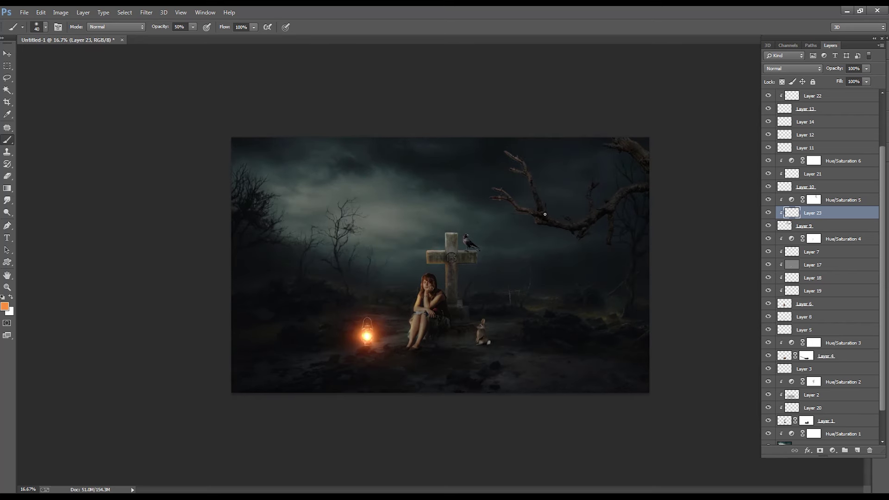
pyautogui.hotkey('ctrl', '+')
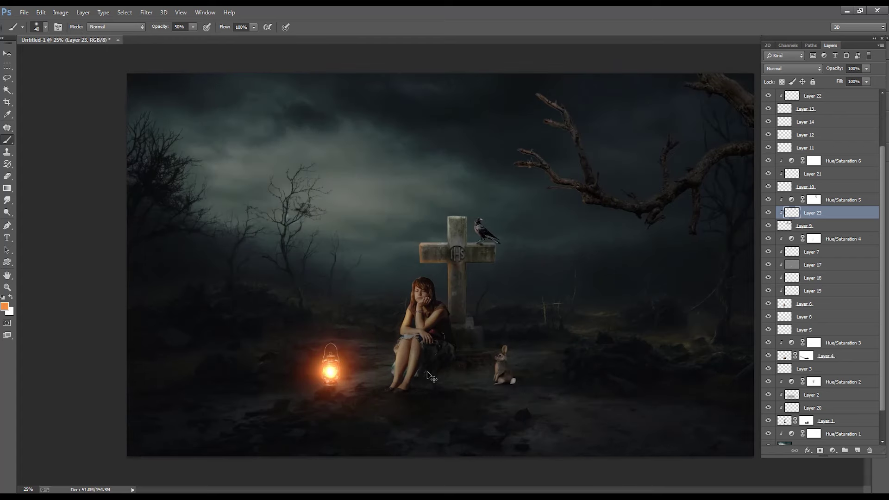
pyautogui.hotkey('ctrl', '+')
pyautogui.hotkey('ctrl', '-')
pyautogui.hotkey('ctrl', '-')
pyautogui.hotkey('ctrl', '+')
pyautogui.click(812, 96)
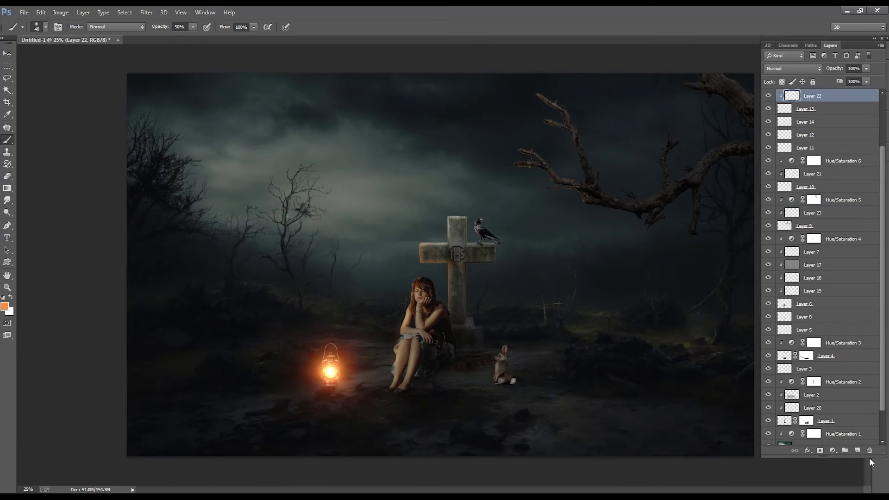
pyautogui.click(857, 450)
pyautogui.press('d')
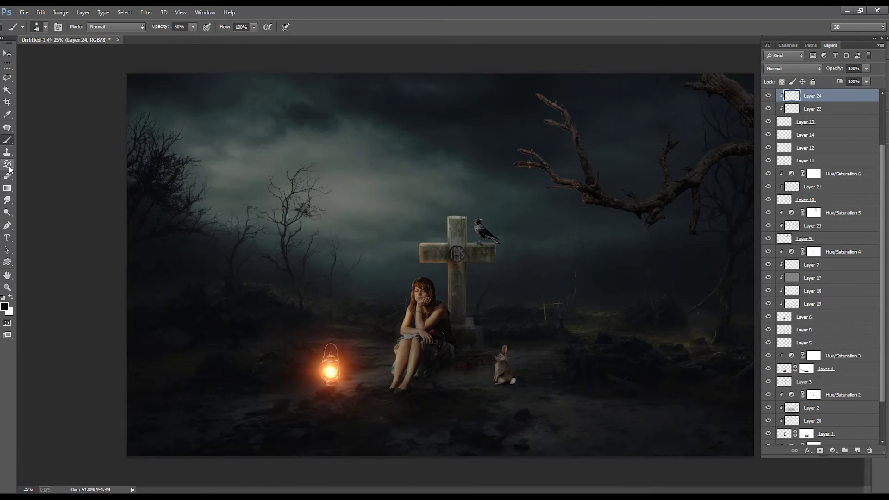
pyautogui.press(']')
pyautogui.press(']')
pyautogui.press(']')
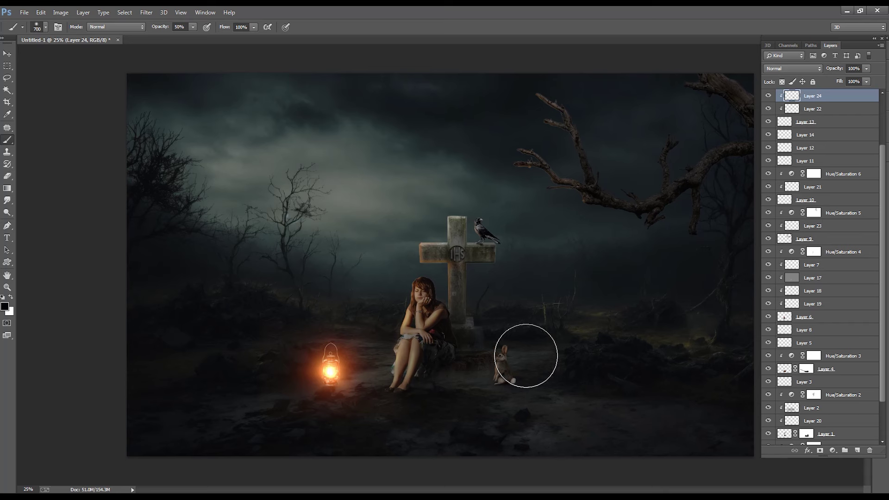
# - Paint black on the ground right of the rabbit and toggle Layer 24 to compare
pyautogui.hotkey('ctrl', '[')
pyautogui.hotkey('ctrl', '[')
pyautogui.click(526, 363)
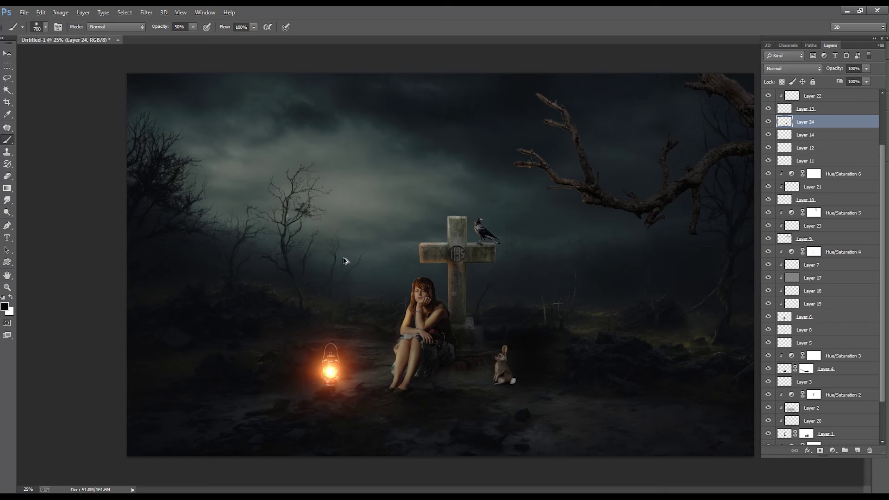
pyautogui.hotkey('ctrl', ']')
pyautogui.hotkey('ctrl', ']')
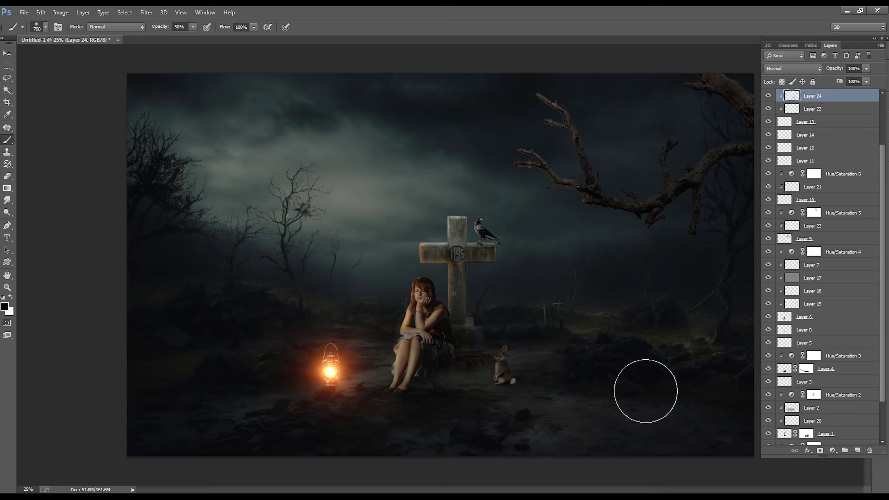
pyautogui.click(768, 95)
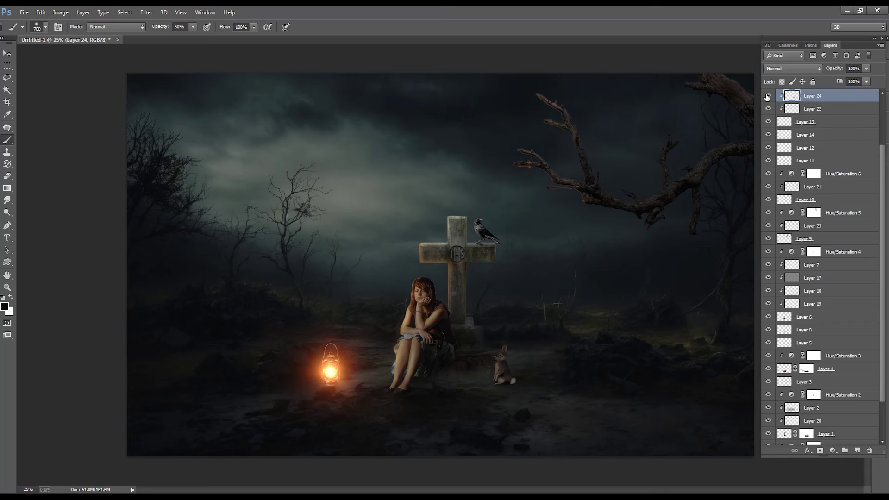
# - Add Layer 25, release its clipping mask, then delete it
pyautogui.click(858, 451)
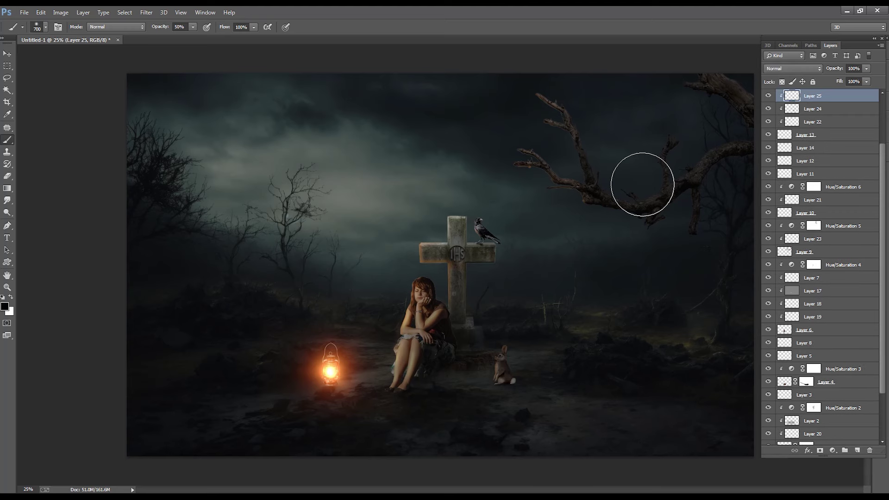
pyautogui.rightClick(815, 96)
pyautogui.click(803, 229)
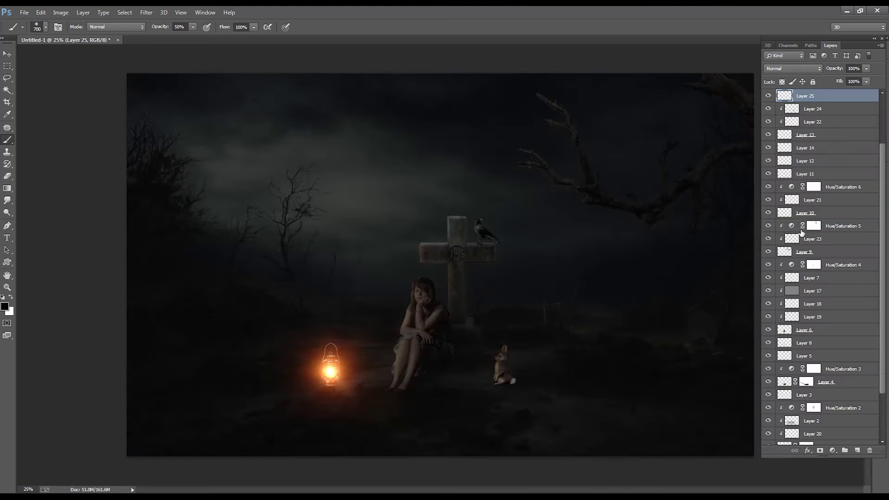
pyautogui.press('Delete')
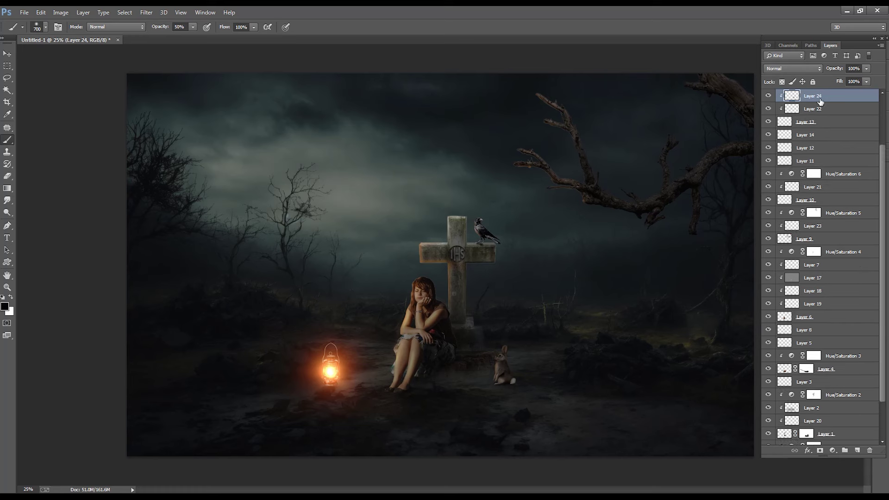
pyautogui.scroll(3, 851, 98)
# - On Layer 25, set the brush to 400 px at 23% opacity and paint dark shading near the rabbit
pyautogui.click(851, 97)
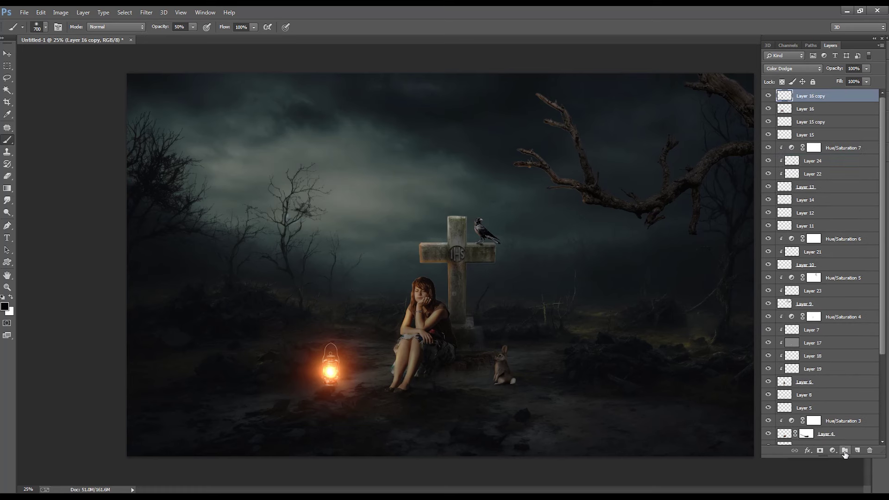
pyautogui.press('[')
pyautogui.press('[')
pyautogui.press('[')
pyautogui.moveTo(193, 27); pyautogui.dragTo(180, 37)
pyautogui.click(519, 352)
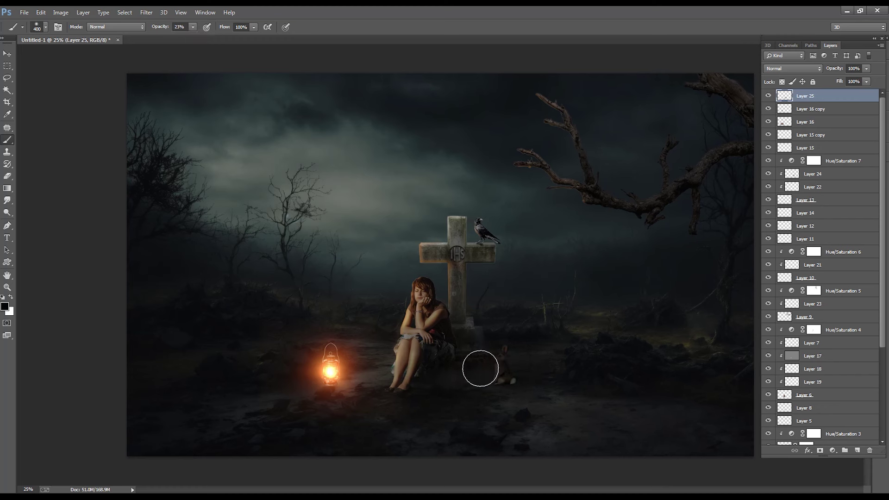
pyautogui.press(']')
pyautogui.press(']')
pyautogui.press(']')
pyautogui.press(']')
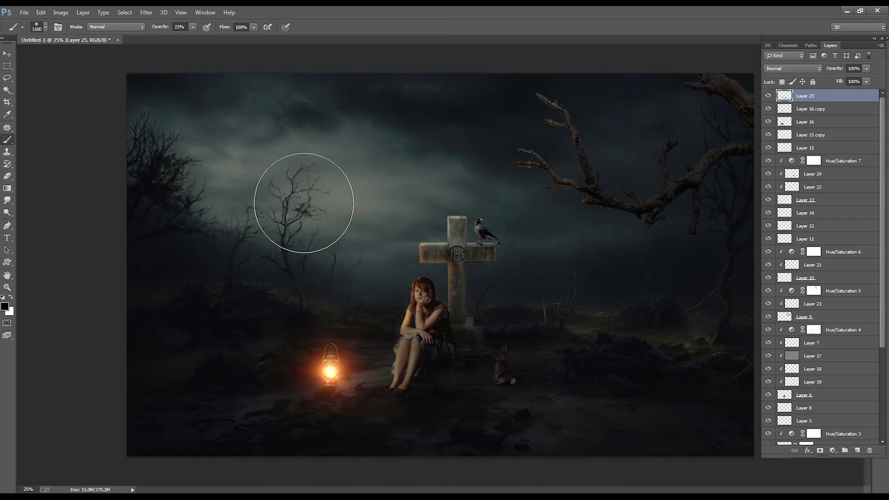
# - Move Layer 25 below Layer 13 and set its opacity to 74%
pyautogui.hotkey('ctrl', '[')
pyautogui.hotkey('ctrl', '[')
pyautogui.hotkey('ctrl', '[')
pyautogui.hotkey('ctrl', '[')
pyautogui.hotkey('ctrl', '[')
pyautogui.hotkey('ctrl', '[')
pyautogui.hotkey('ctrl', '[')
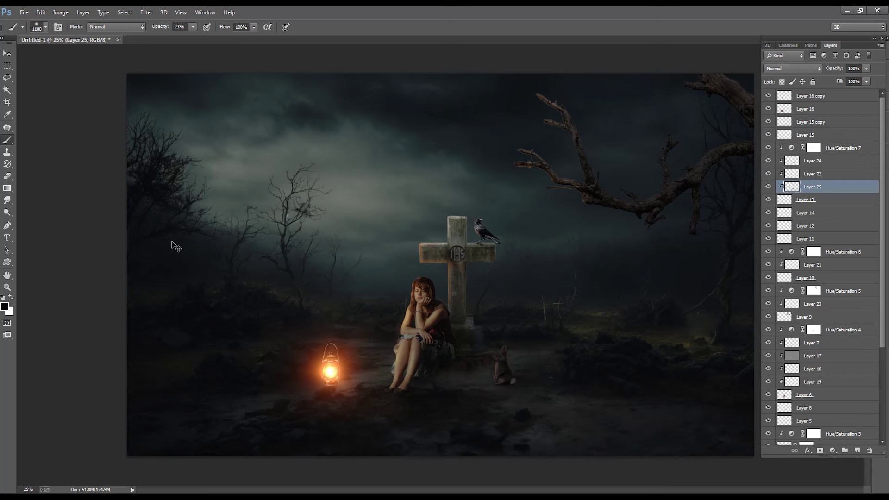
pyautogui.hotkey('ctrl', '[')
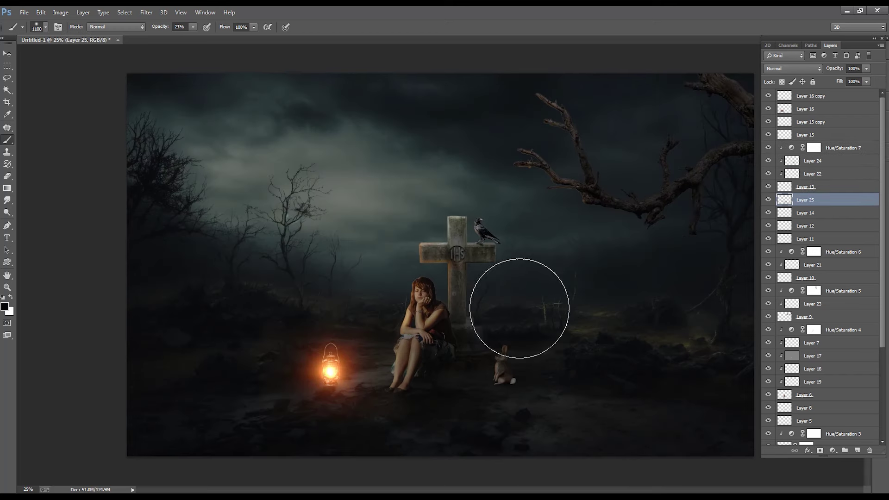
pyautogui.click(866, 82)
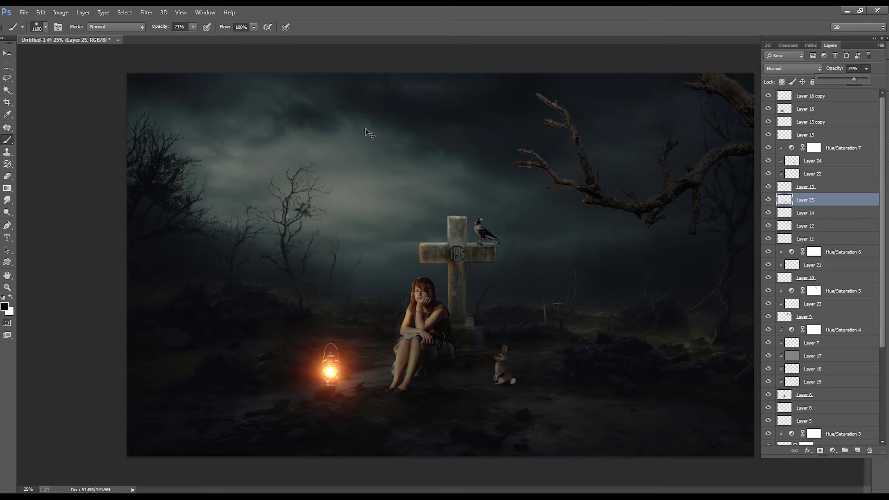
pyautogui.hotkey('ctrl', '-')
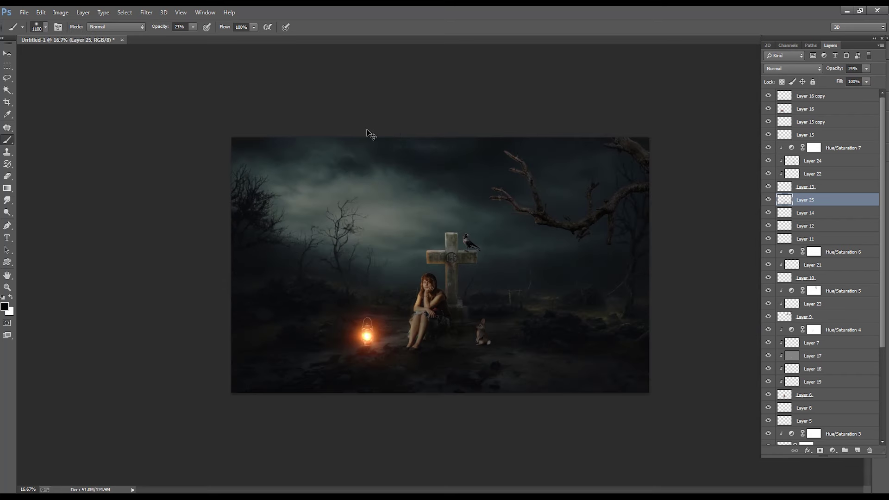
pyautogui.hotkey('ctrl', '+')
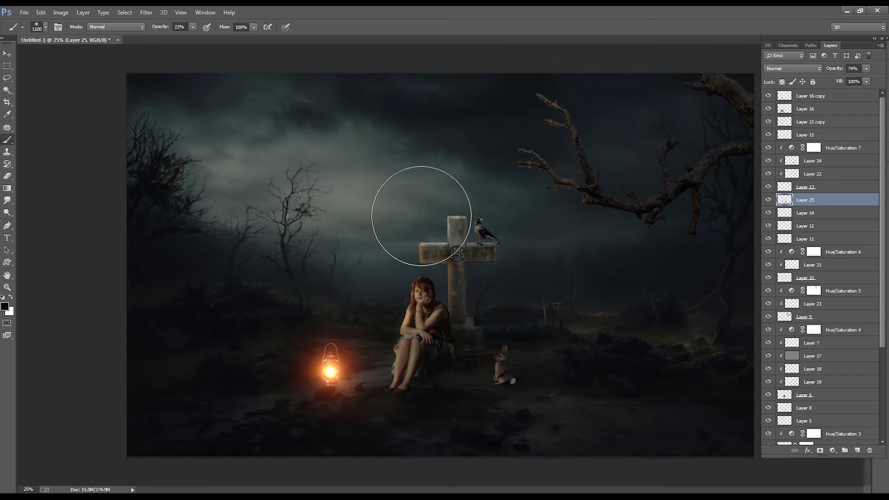
# - Select the rabbit layer, Layer 13, through the Move tool's canvas layer list
pyautogui.press('v')
pyautogui.click(503, 364)
pyautogui.rightClick(503, 365)
pyautogui.click(526, 397)
pyautogui.rightClick(501, 362)
# - Add a new clipped Layer 26 above rabbit Layer 13, with white colour and the Brush tool
pyautogui.click(525, 387)
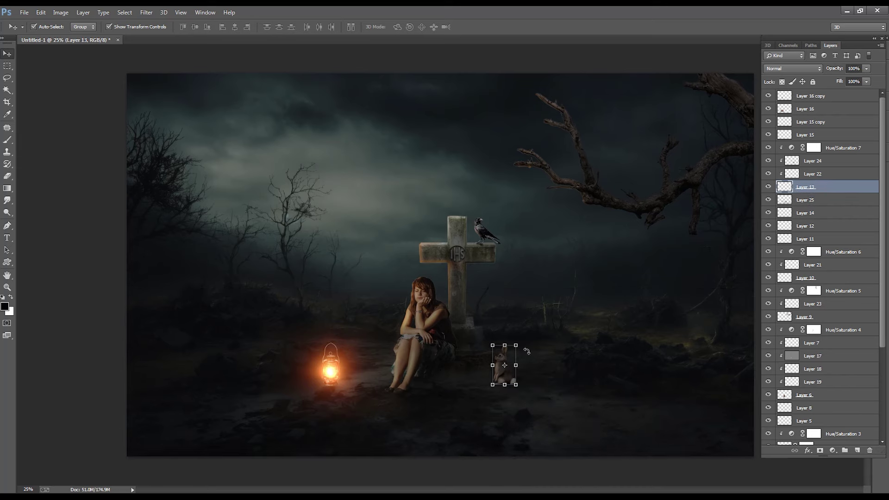
pyautogui.scroll(1, 607, 328)
pyautogui.click(856, 450)
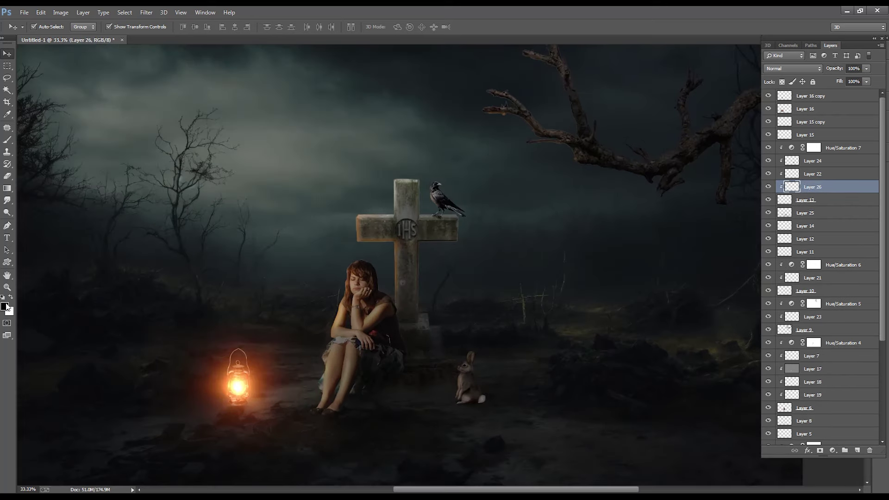
pyautogui.click(11, 297)
pyautogui.click(7, 140)
pyautogui.scroll(1, 316, 270)
pyautogui.scroll(1, 316, 270)
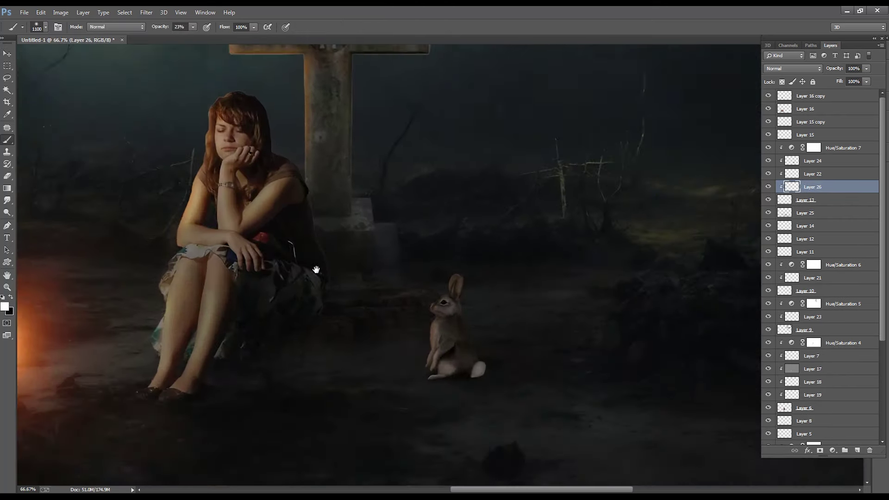
pyautogui.scroll(2, 405, 293)
# - Paint the rabbit's chest edge with a 25 px brush, re-enable Layer 26, and fit the view
pyautogui.press('[')
pyautogui.press('[')
pyautogui.press('[')
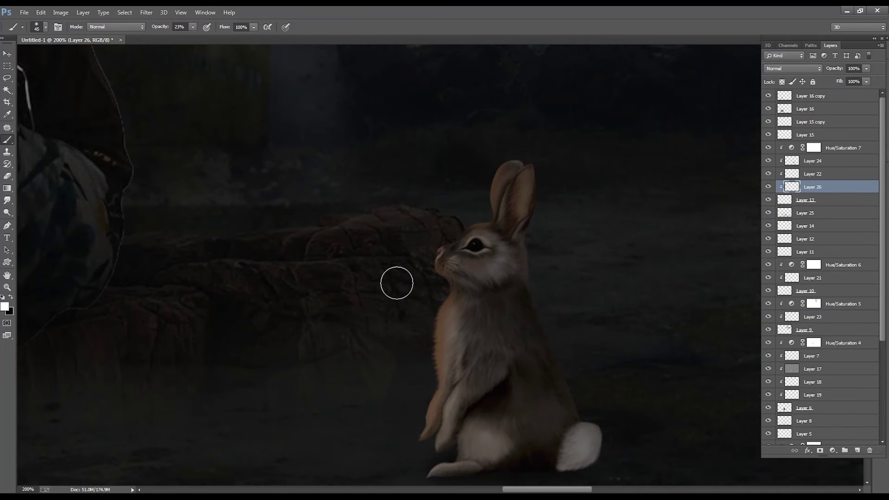
pyautogui.press('[')
pyautogui.press('[')
pyautogui.press('[')
pyautogui.moveTo(420, 353)
pyautogui.mouseDown()
pyautogui.moveTo(432, 387)
pyautogui.moveTo(431, 346)
pyautogui.mouseUp()
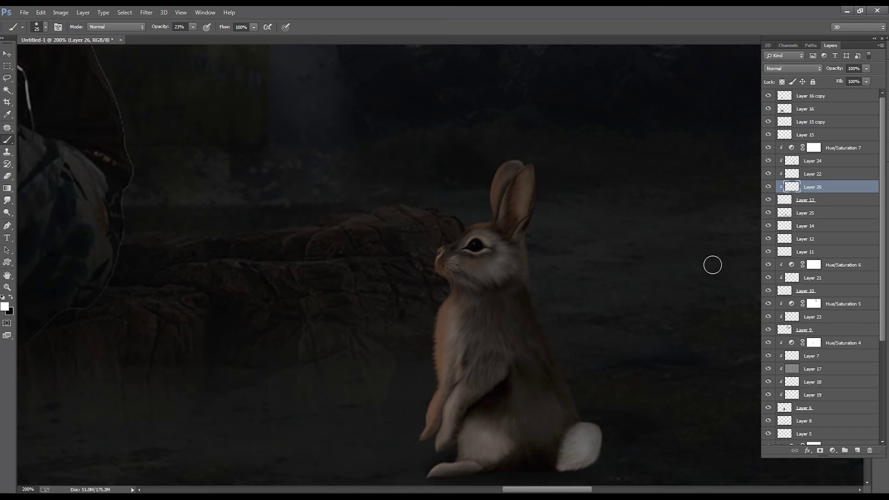
pyautogui.click(768, 187)
pyautogui.hotkey('ctrl', '0')
pyautogui.hotkey('ctrl', '-')
pyautogui.hotkey('ctrl', '-')
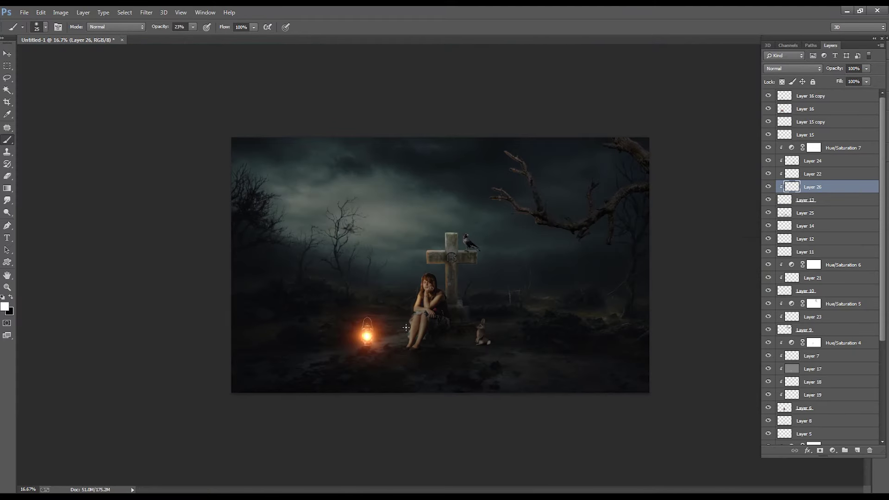
pyautogui.hotkey('ctrl', '+')
pyautogui.hotkey('ctrl', '-')
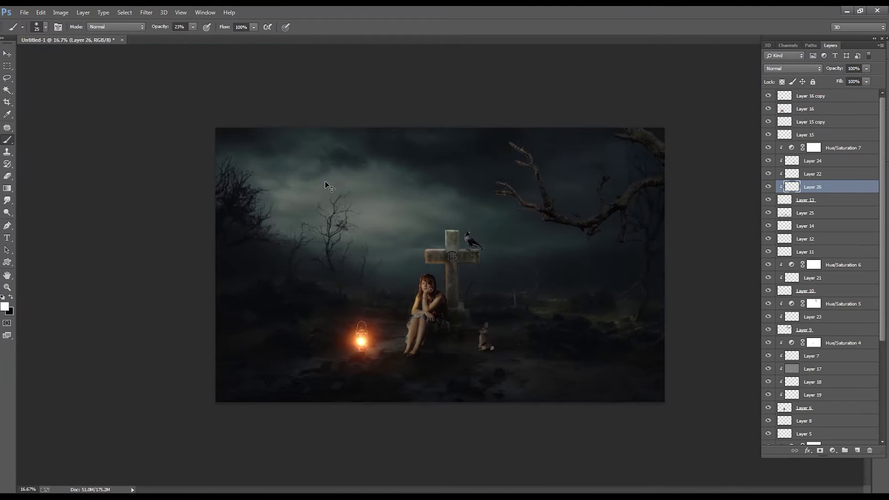
pyautogui.hotkey('ctrl', '+')
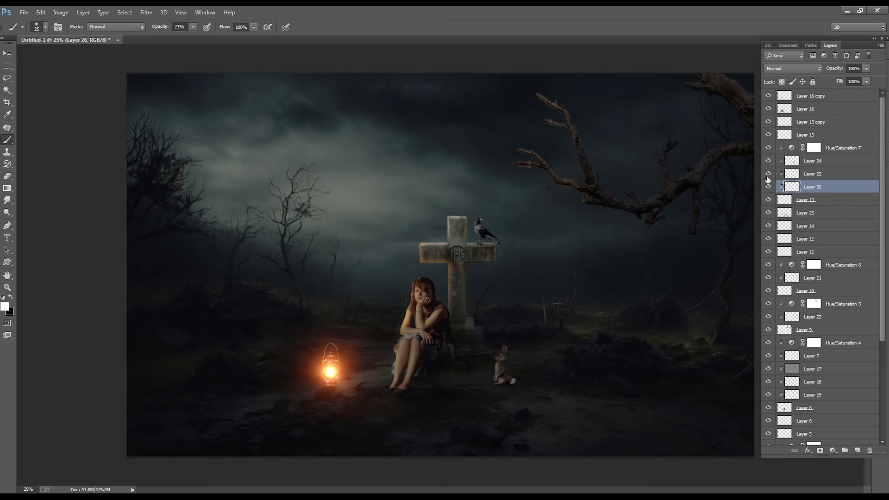
# - Toggle Layers 24 and 25 to compare, then select Layers 24, 22, 26 and Hue/Saturation 7
pyautogui.click(768, 161)
pyautogui.click(767, 161)
pyautogui.click(768, 212)
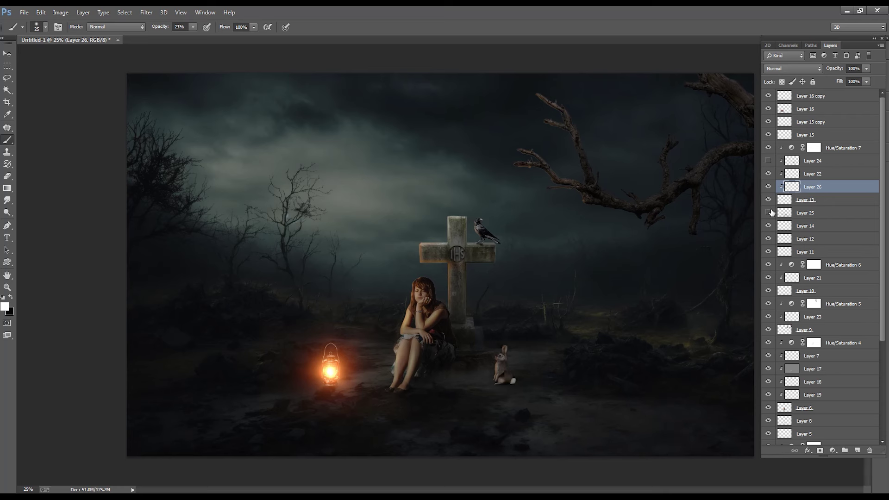
pyautogui.click(768, 161)
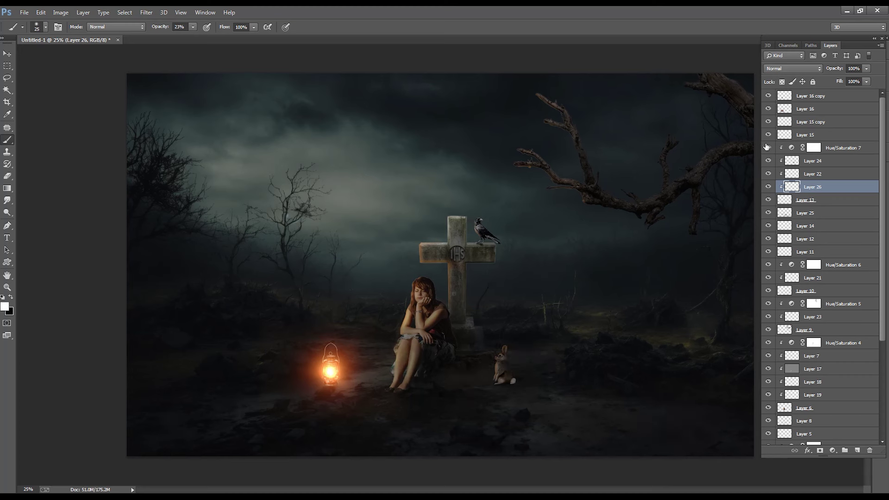
pyautogui.click(829, 151)
pyautogui.keyDown('shift'); pyautogui.click(828, 187); pyautogui.keyUp('shift')
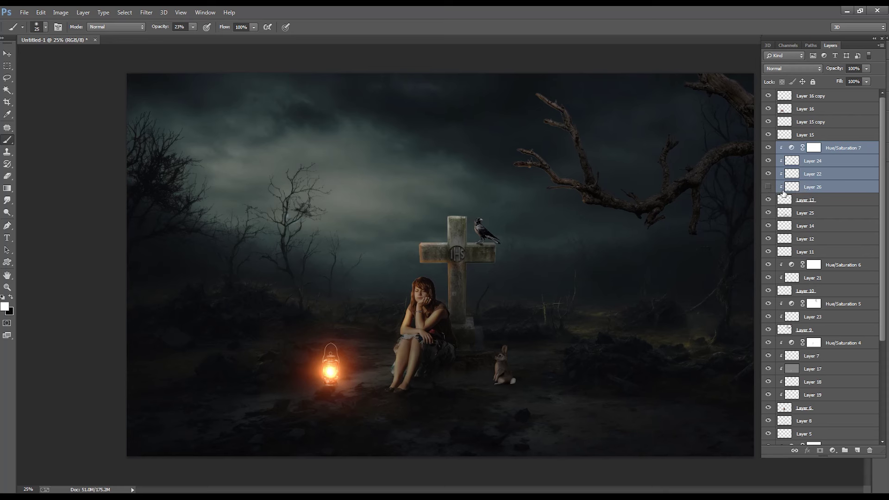
pyautogui.rightClick(832, 190)
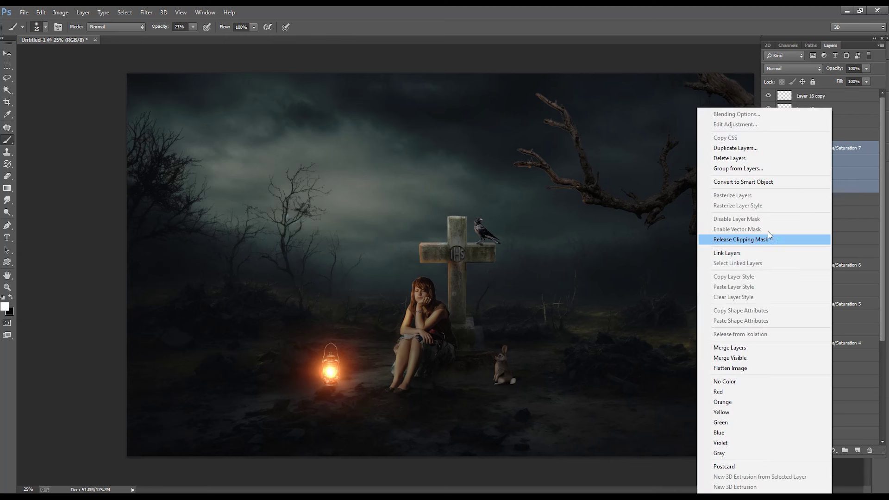
pyautogui.click(612, 178)
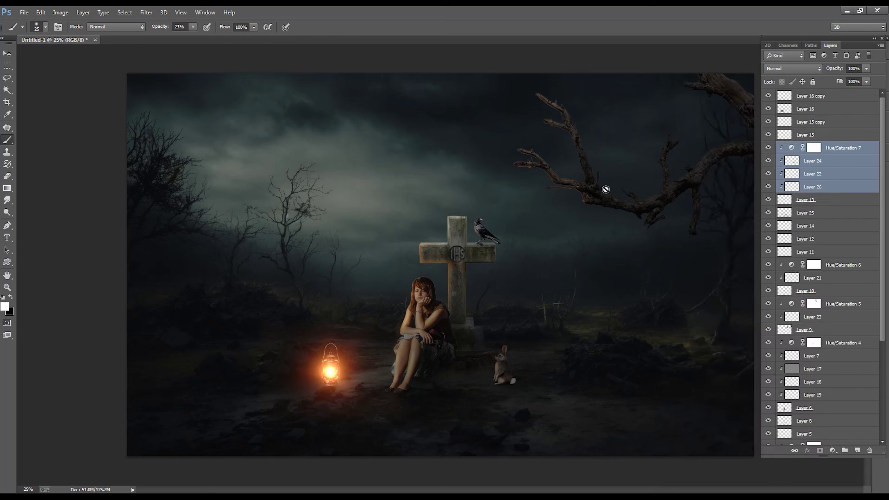
# - Use the Move tool's canvas layer list to pick layers under the rabbit, ending on Layer 24
pyautogui.click(7, 54)
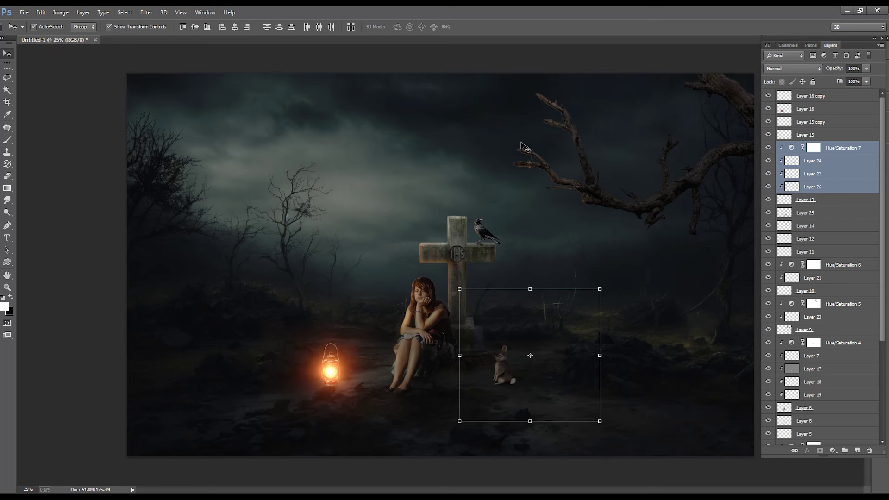
pyautogui.click(496, 123)
pyautogui.hotkey('ctrl', '-')
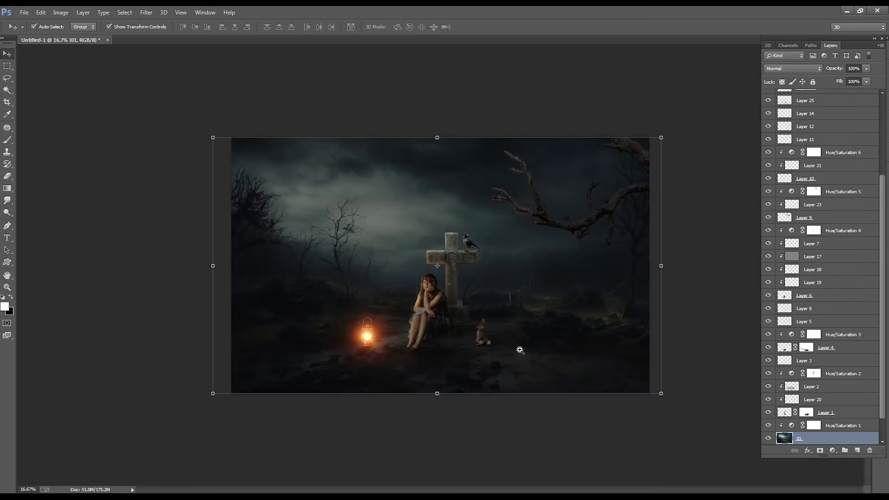
pyautogui.hotkey('ctrl', '+')
pyautogui.click(503, 360)
pyautogui.rightClick(503, 360)
pyautogui.click(509, 373)
pyautogui.rightClick(503, 360)
pyautogui.click(526, 396)
pyautogui.rightClick(499, 365)
pyautogui.click(516, 401)
pyautogui.rightClick(505, 364)
pyautogui.click(520, 377)
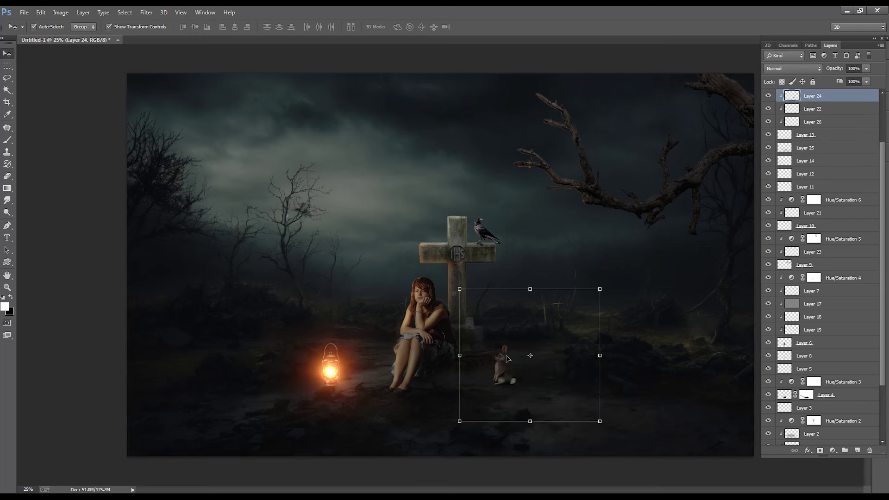
# - Toggle Layer 24 off and on to check the rabbit, then pick the Background layer
pyautogui.click(768, 95)
pyautogui.click(768, 96)
pyautogui.click(767, 95)
pyautogui.rightClick(459, 134)
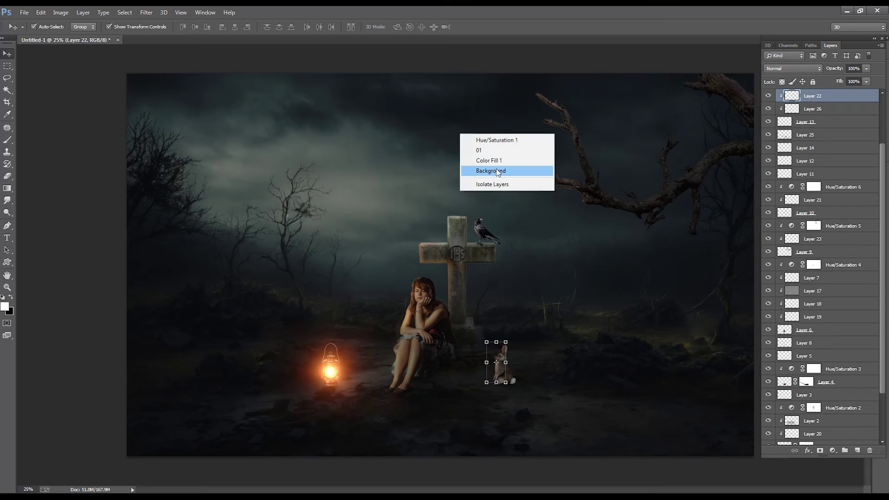
pyautogui.click(481, 171)
# - Select the top Layer 16 copy and stamp all visible layers into a new Layer 27
pyautogui.hotkey('ctrl', '-')
pyautogui.scroll(5, 824, 231)
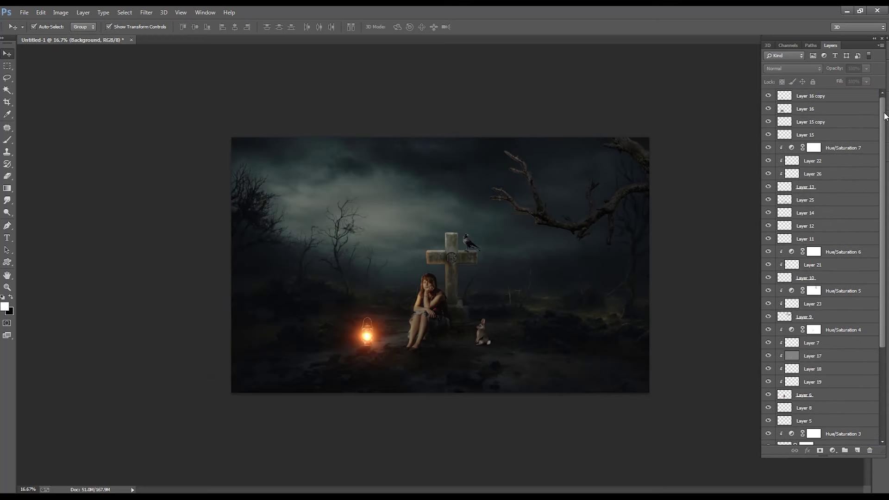
pyautogui.click(414, 221)
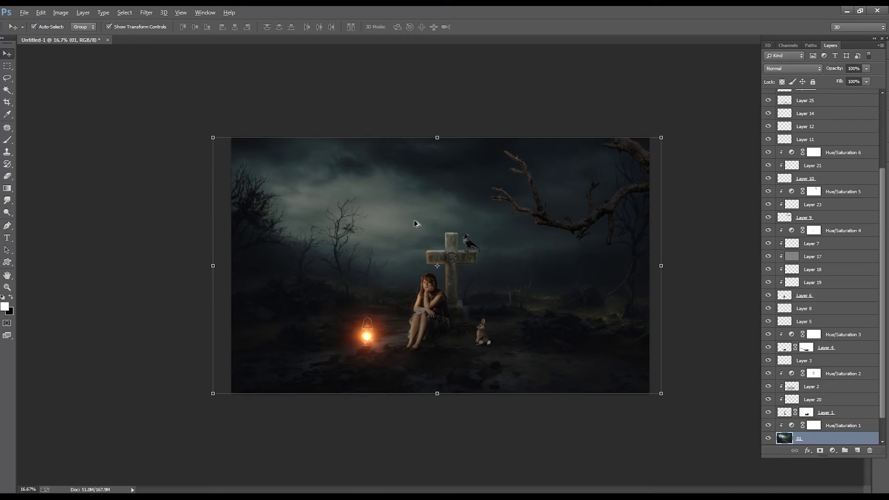
pyautogui.click(481, 331)
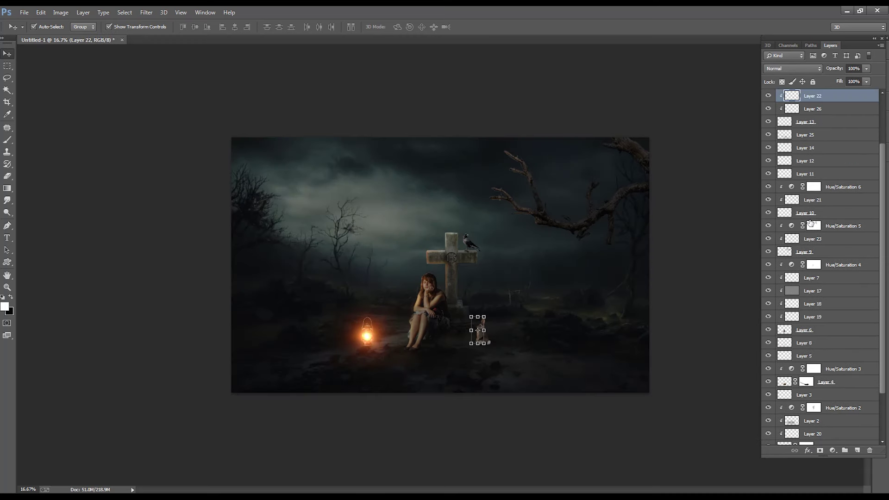
pyautogui.moveTo(879, 186); pyautogui.dragTo(879, 129)
pyautogui.click(815, 95)
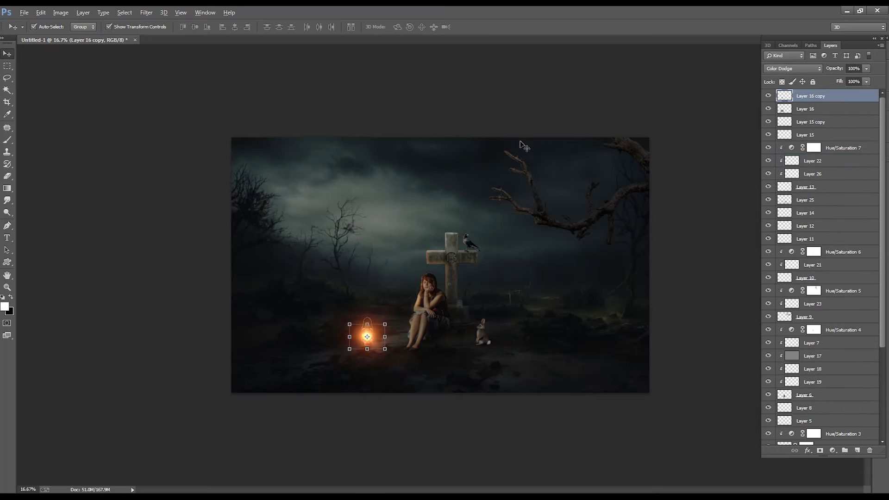
pyautogui.hotkey('ctrl', 'alt', 'shift', 'e')
# - In Camera Raw Filter, set white balance -8, contrast +8, and add a dark post-crop vignette
pyautogui.hotkey('ctrl', '+')
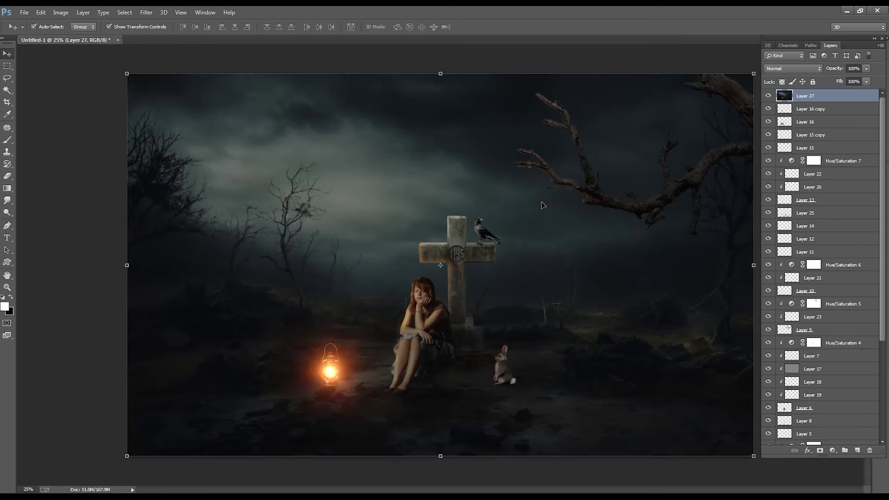
pyautogui.click(147, 13)
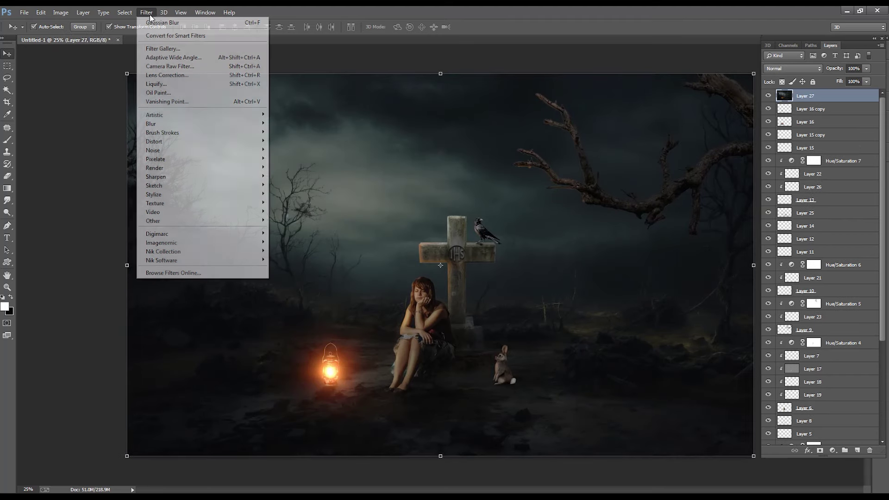
pyautogui.click(166, 69)
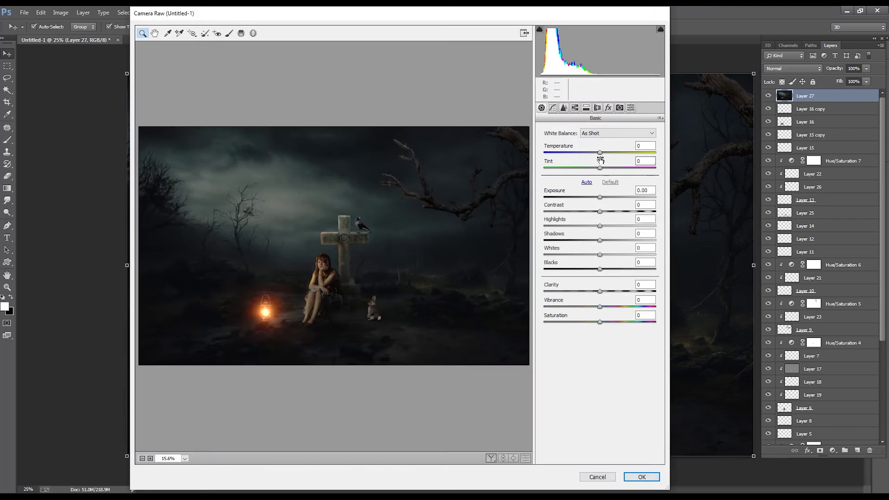
pyautogui.moveTo(600, 153); pyautogui.dragTo(605, 169)
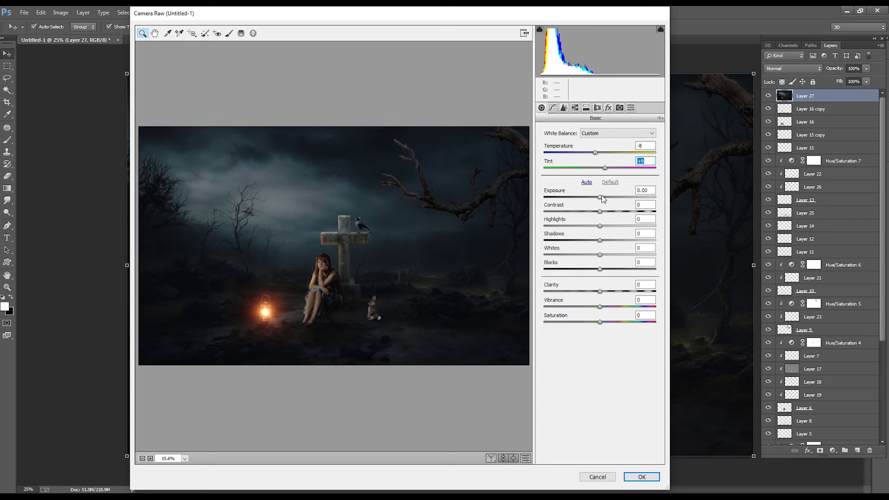
pyautogui.moveTo(600, 211)
pyautogui.mouseDown()
pyautogui.moveTo(596, 306)
pyautogui.moveTo(606, 306)
pyautogui.mouseUp()
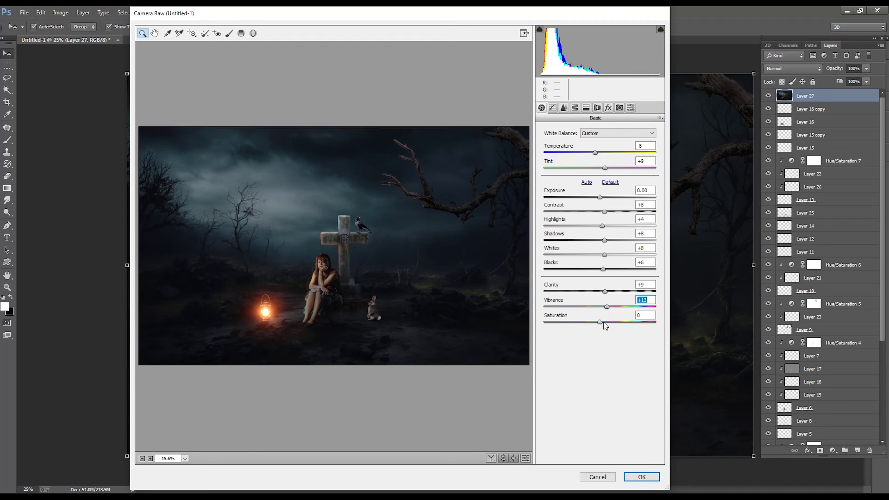
pyautogui.click(575, 107)
pyautogui.click(608, 108)
pyautogui.moveTo(599, 227)
pyautogui.mouseDown()
pyautogui.moveTo(591, 227)
pyautogui.moveTo(587, 258)
pyautogui.moveTo(577, 258)
pyautogui.moveTo(593, 273)
pyautogui.mouseUp()
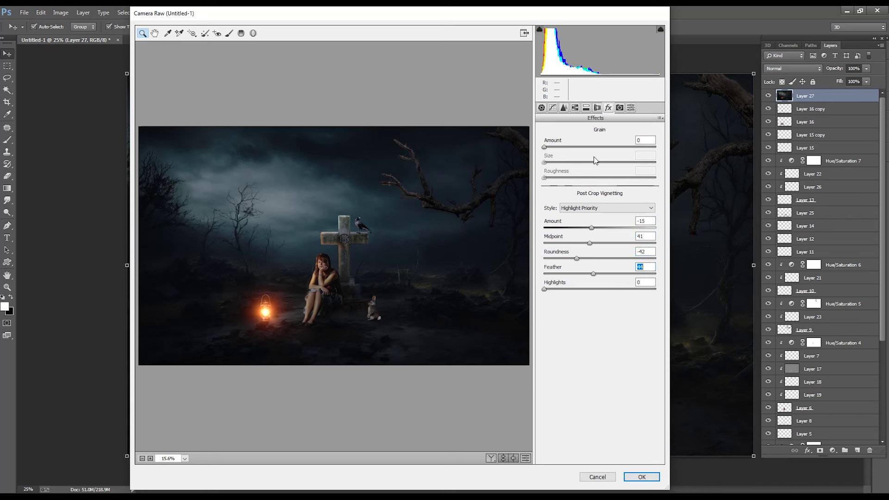
# - In HSL, darken the Blues luminance to -32 and boost the Blues saturation
pyautogui.click(597, 108)
pyautogui.click(586, 108)
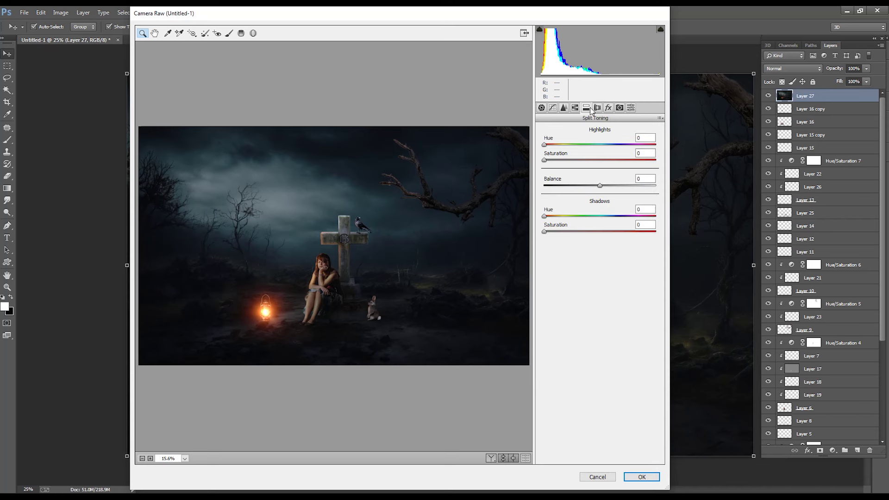
pyautogui.click(564, 107)
pyautogui.click(586, 108)
pyautogui.moveTo(600, 251); pyautogui.dragTo(582, 250)
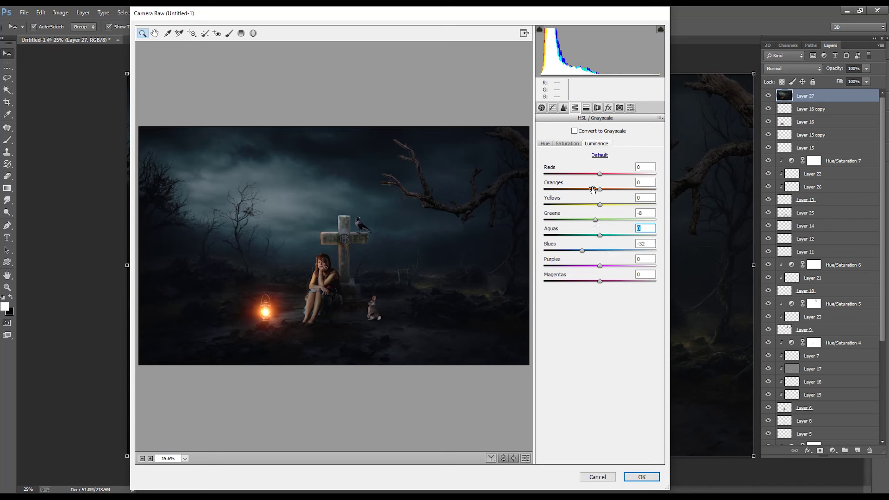
pyautogui.click(573, 145)
pyautogui.moveTo(599, 250); pyautogui.dragTo(641, 250)
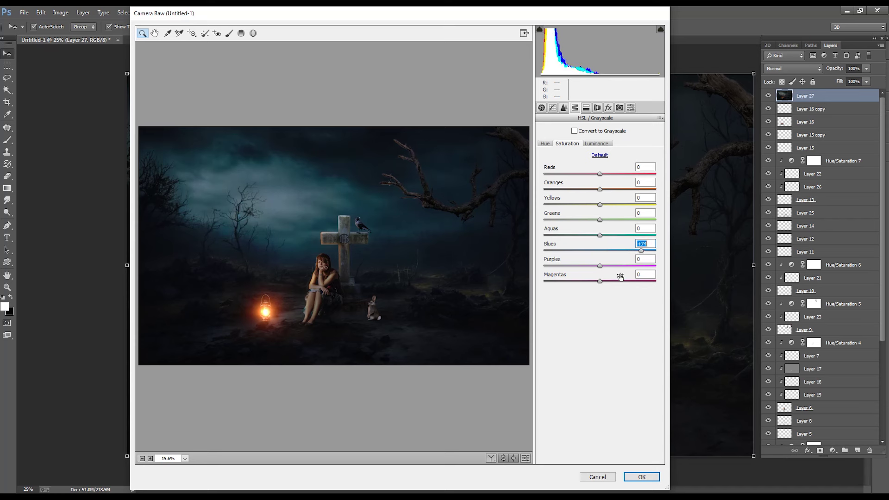
# - Set sharpening amount to 73 and luminance noise reduction to 11, then apply the filter
pyautogui.click(563, 107)
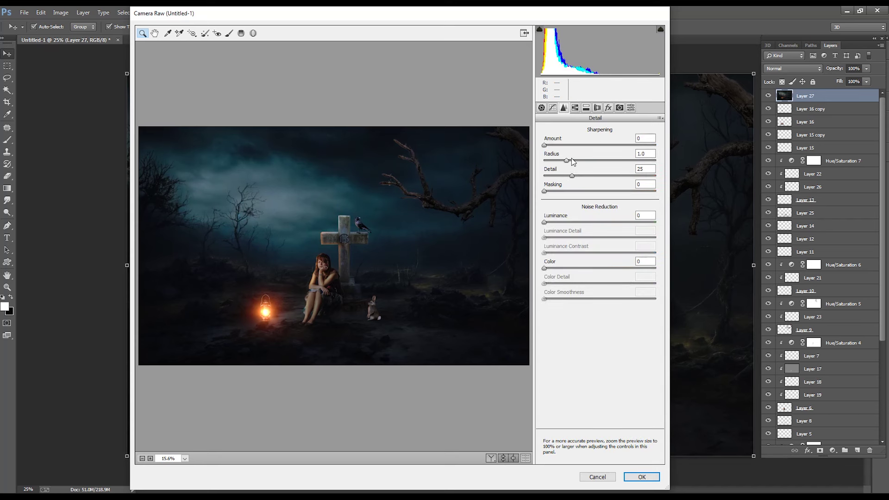
pyautogui.moveTo(590, 148); pyautogui.dragTo(598, 146)
pyautogui.moveTo(545, 222); pyautogui.dragTo(557, 222)
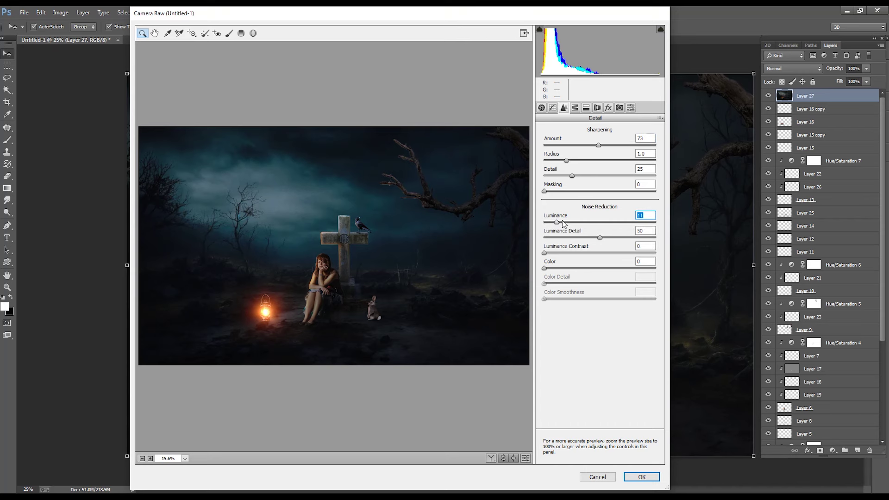
pyautogui.click(624, 478)
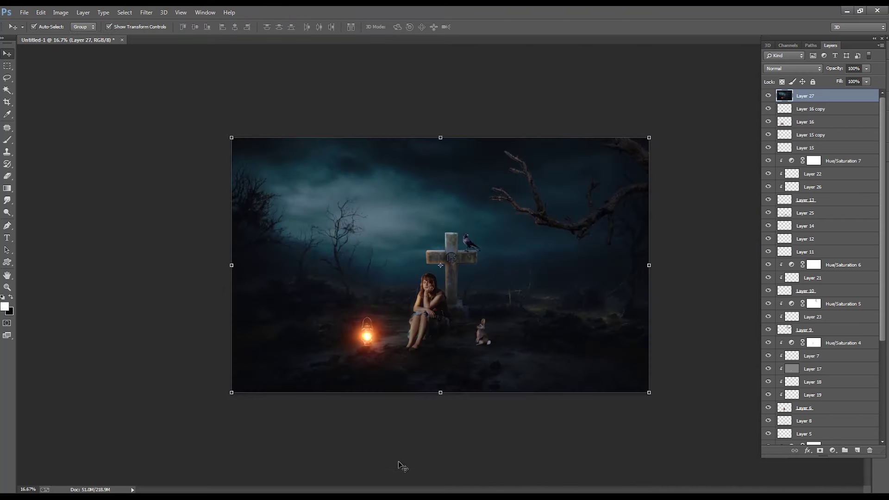
pyautogui.rightClick(459, 244)
pyautogui.click(482, 292)
pyautogui.hotkey('ctrl', '-')
pyautogui.click(146, 12)
pyautogui.moveTo(161, 243)
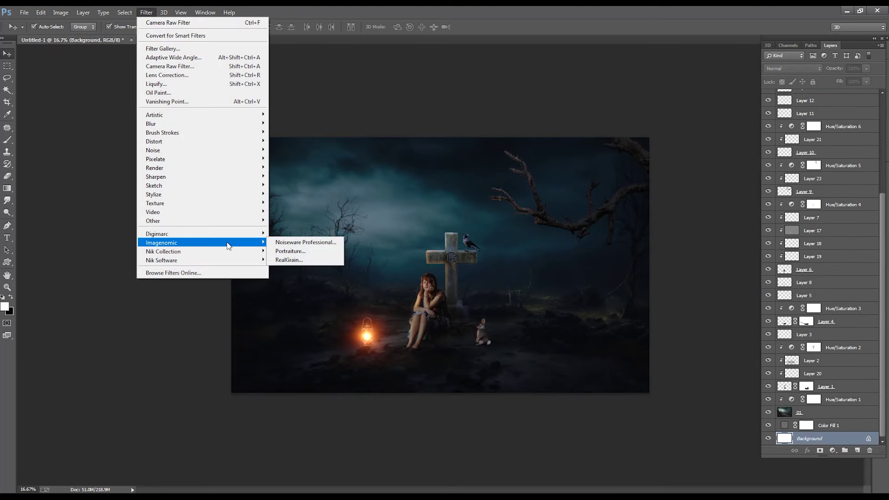
pyautogui.click(296, 251)
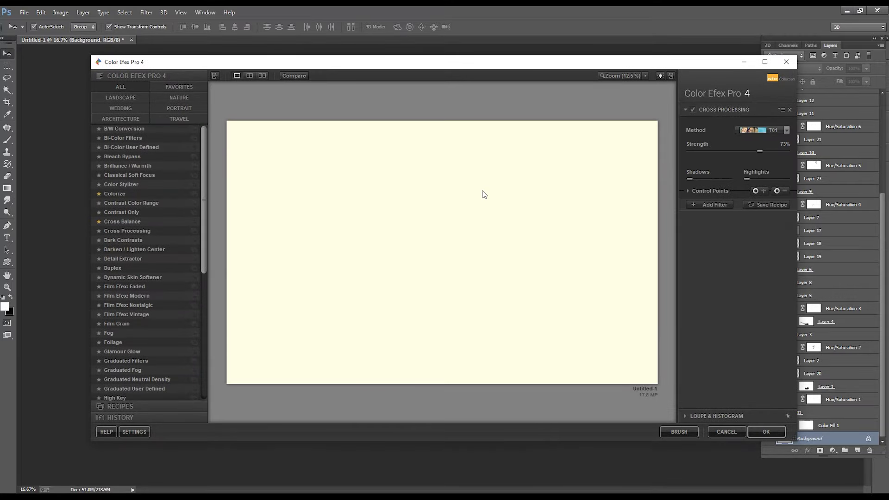
pyautogui.click(123, 137)
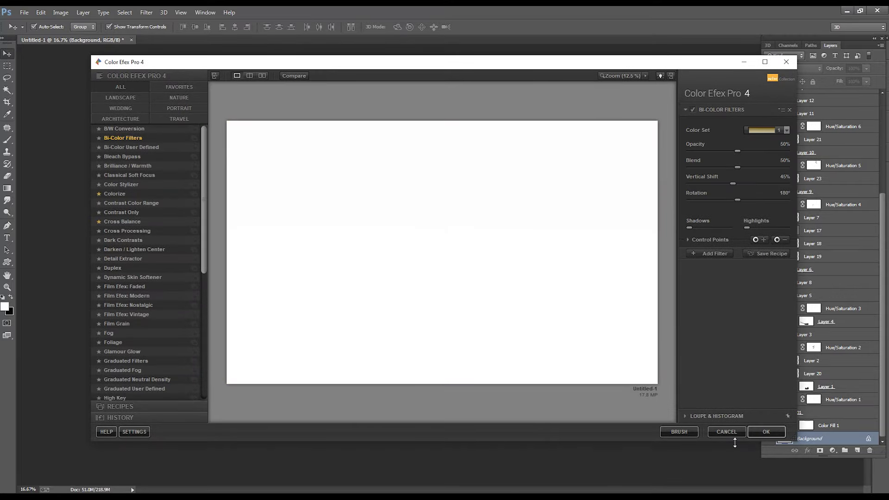
pyautogui.click(726, 431)
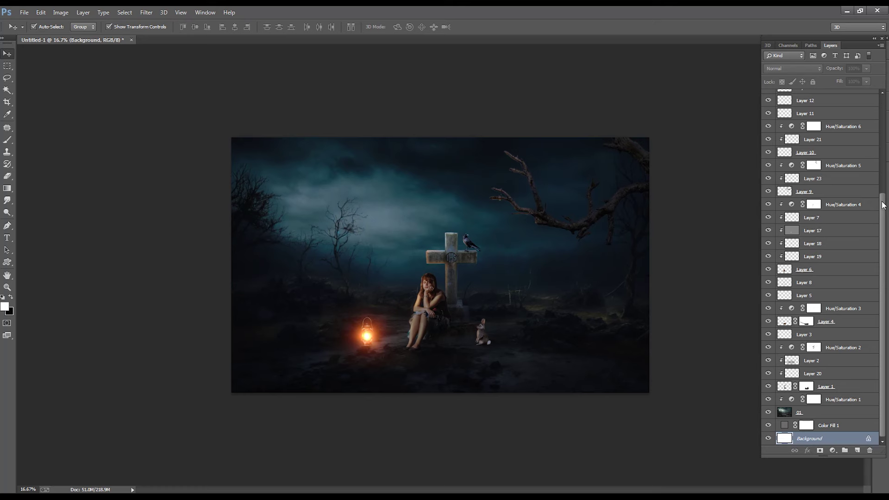
pyautogui.moveTo(882, 204); pyautogui.dragTo(886, 96)
pyautogui.click(835, 101)
# - Launch Color Efex Pro 4 on Layer 27, choose Cross Processing B01, lower shadows, raise highlights to 35%
pyautogui.click(124, 12)
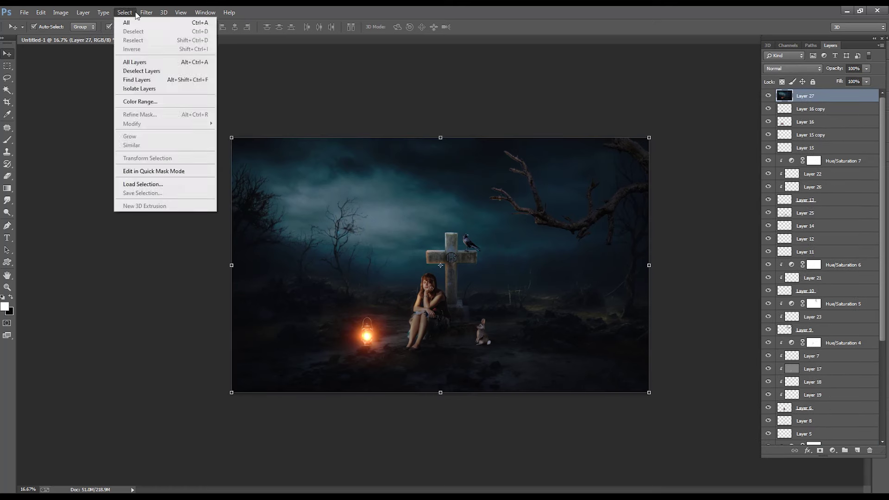
pyautogui.click(278, 250)
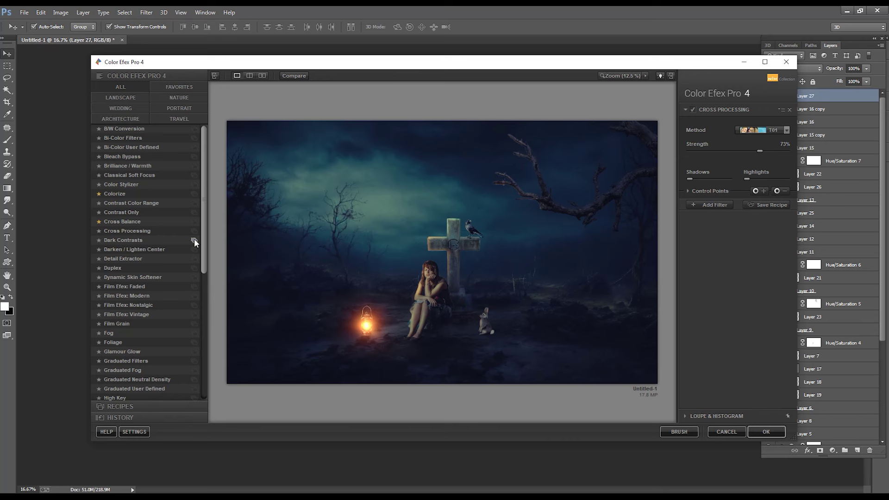
pyautogui.click(750, 130)
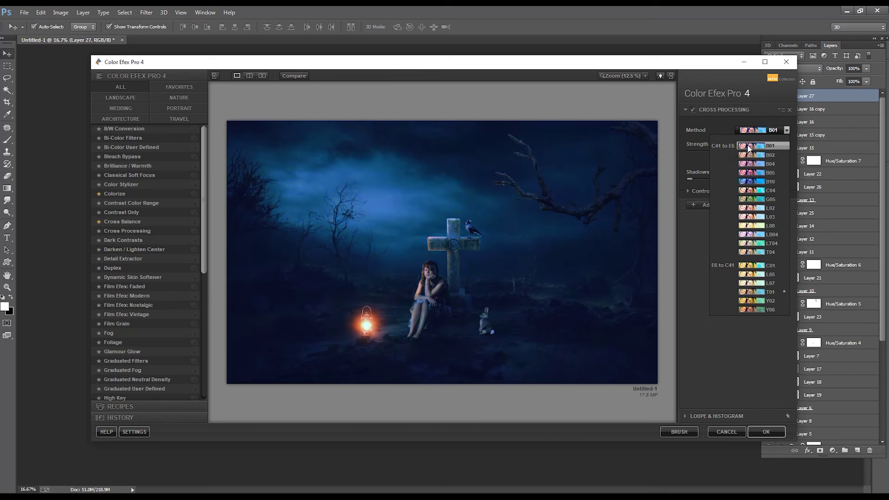
pyautogui.click(747, 146)
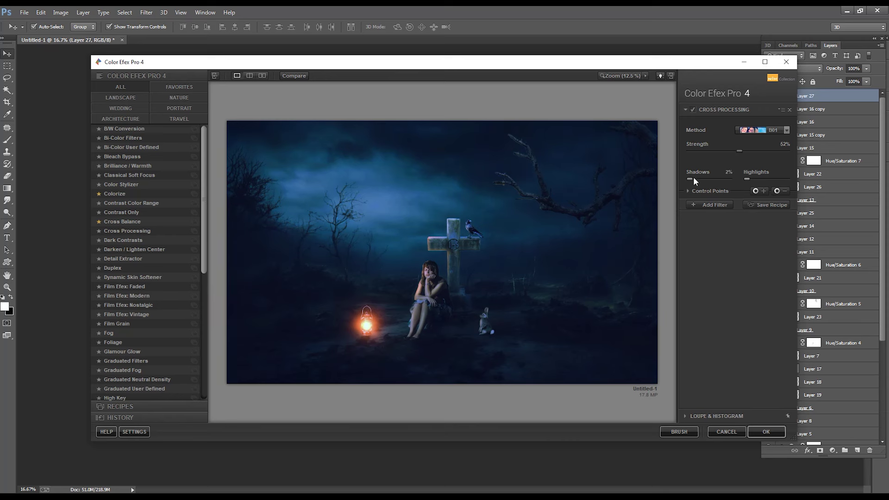
pyautogui.moveTo(698, 175); pyautogui.dragTo(694, 176)
pyautogui.moveTo(756, 180); pyautogui.dragTo(765, 178)
# - Choose Cross Balance Tungsten To Daylight (2), adjust its strength, and confirm with OK
pyautogui.click(117, 223)
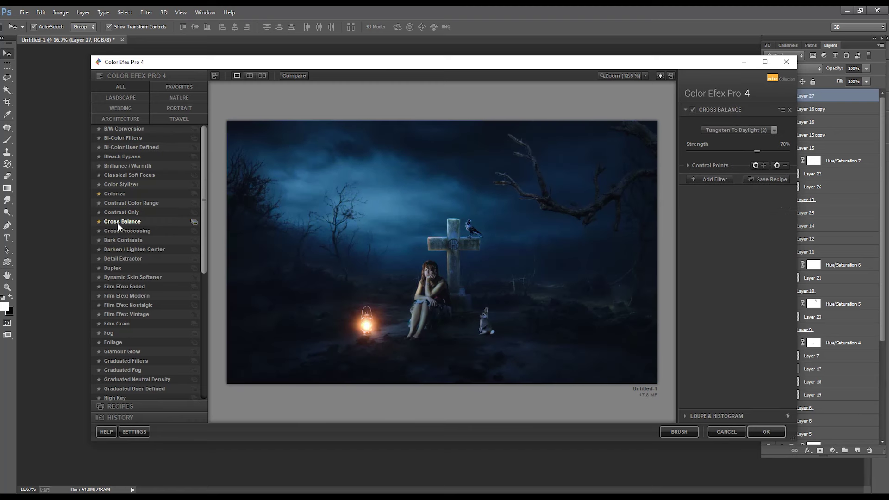
pyautogui.click(744, 131)
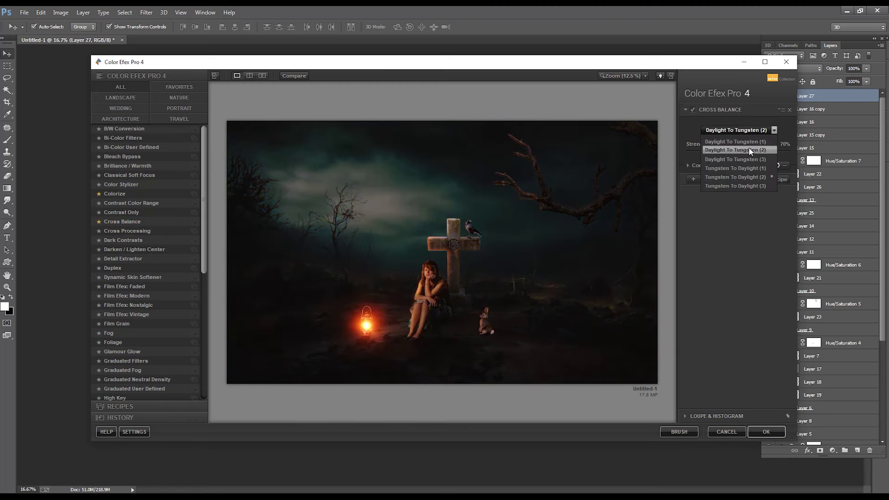
pyautogui.click(751, 176)
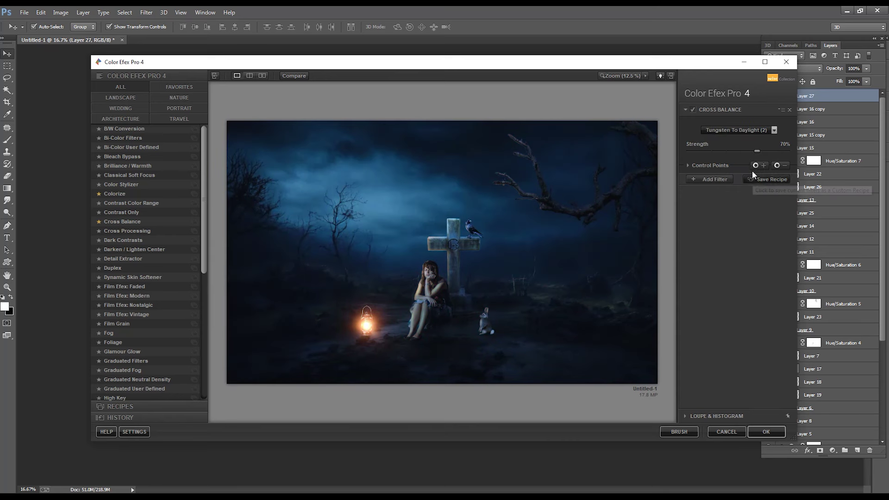
pyautogui.moveTo(760, 151); pyautogui.dragTo(764, 149)
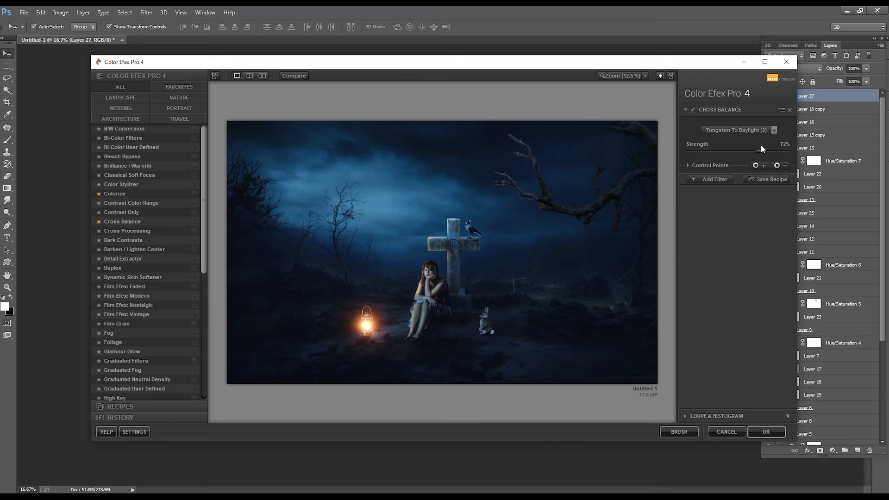
pyautogui.moveTo(758, 147); pyautogui.dragTo(720, 145)
pyautogui.click(767, 430)
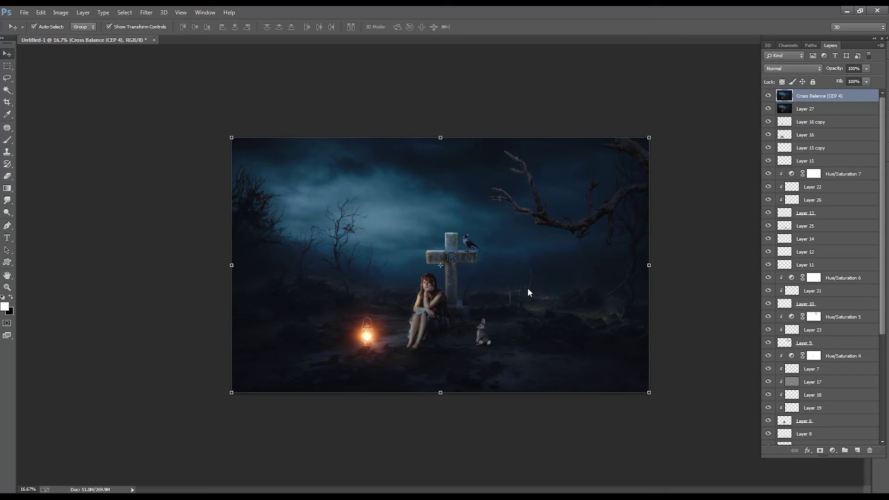
# - Switch to the Dodge tool with a 400 px brush to brighten the lantern highlights
pyautogui.click(506, 277)
pyautogui.keyDown('alt'); pyautogui.click(443, 269); pyautogui.keyUp('alt')
pyautogui.press('o')
pyautogui.hotkey('ctrl', '+')
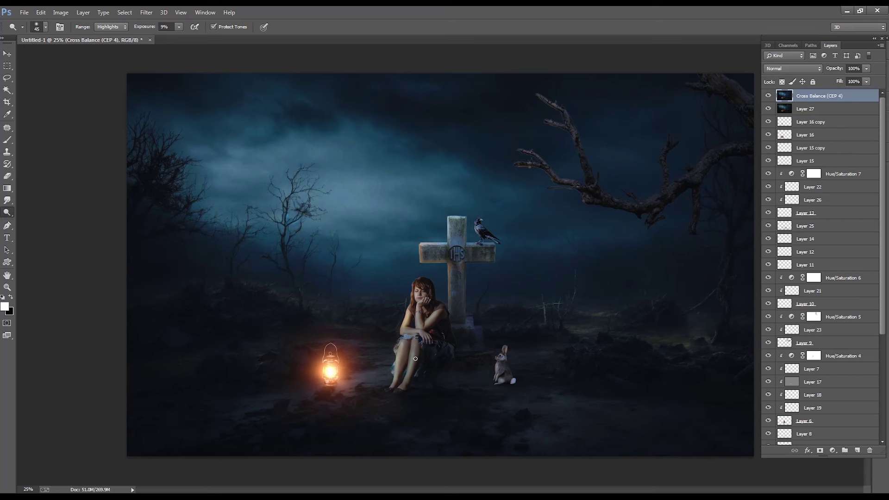
pyautogui.hotkey('ctrl', '-')
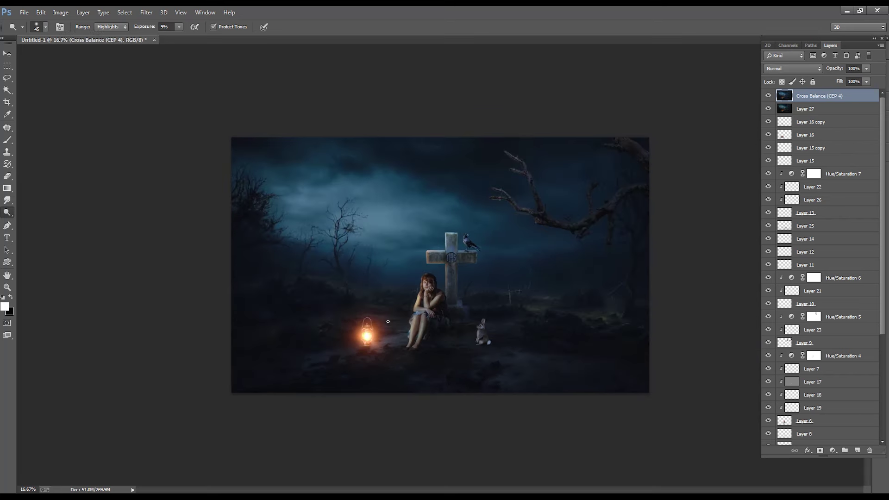
pyautogui.hotkey('ctrl', '+')
pyautogui.hotkey('ctrl', '-')
pyautogui.hotkey('ctrl', '+')
pyautogui.press(']')
pyautogui.press(']')
pyautogui.press(']')
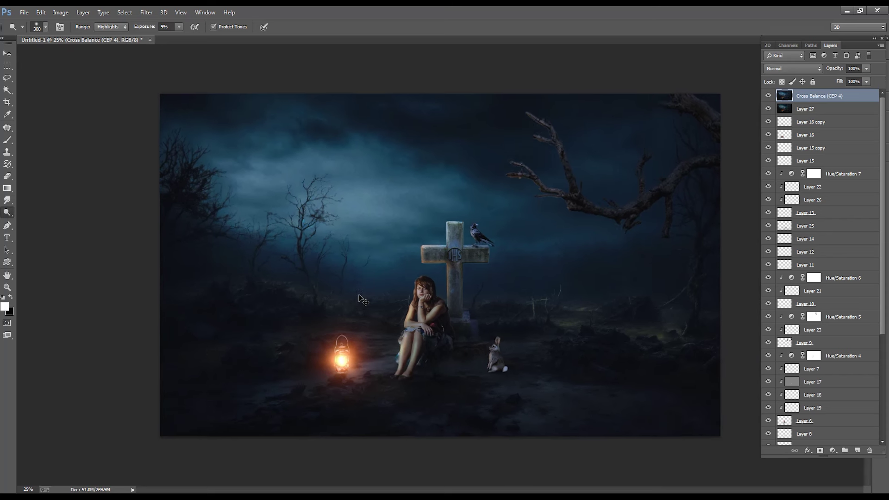
pyautogui.hotkey('ctrl', '-')
pyautogui.press(']')
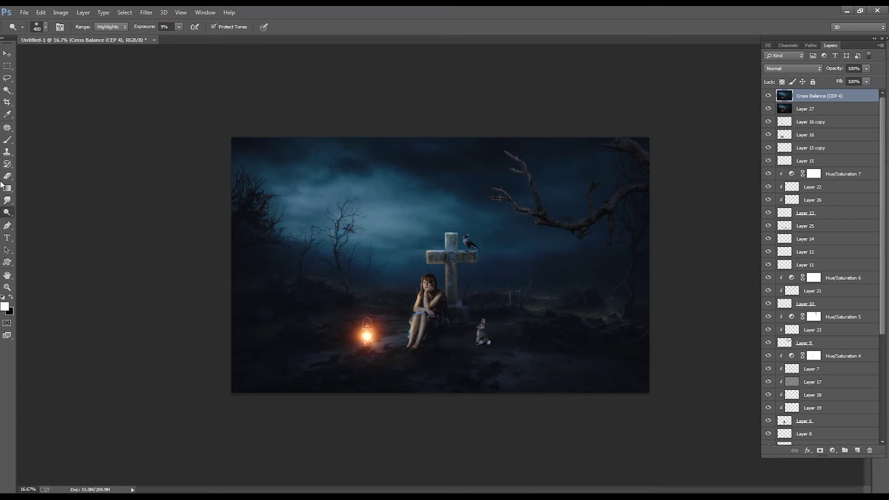
# - With the Sponge tool on Saturate, boost saturation in the upper-left sky and lower-right ground
pyautogui.rightClick(7, 212)
pyautogui.click(32, 231)
pyautogui.press(']')
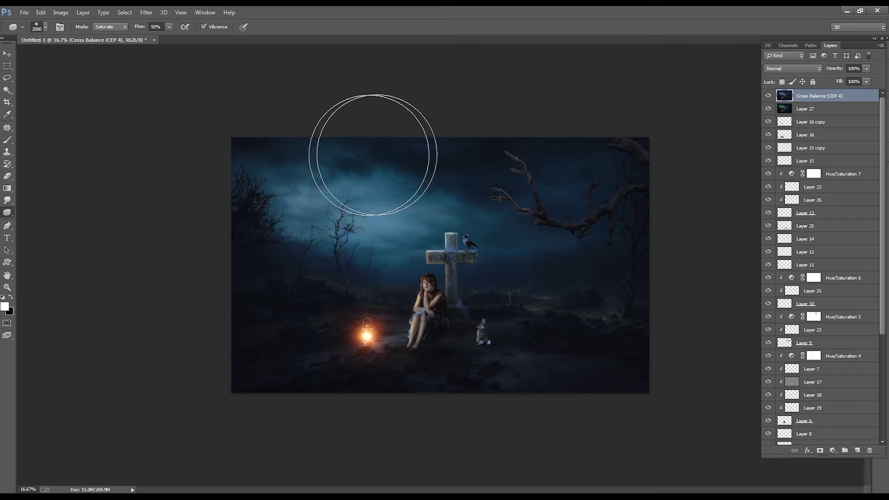
pyautogui.moveTo(254, 236); pyautogui.dragTo(459, 281)
pyautogui.press('[')
pyautogui.press('[')
pyautogui.press('[')
pyautogui.press('[')
pyautogui.press('[')
pyautogui.press('[')
pyautogui.press('[')
pyautogui.moveTo(619, 307); pyautogui.dragTo(545, 381)
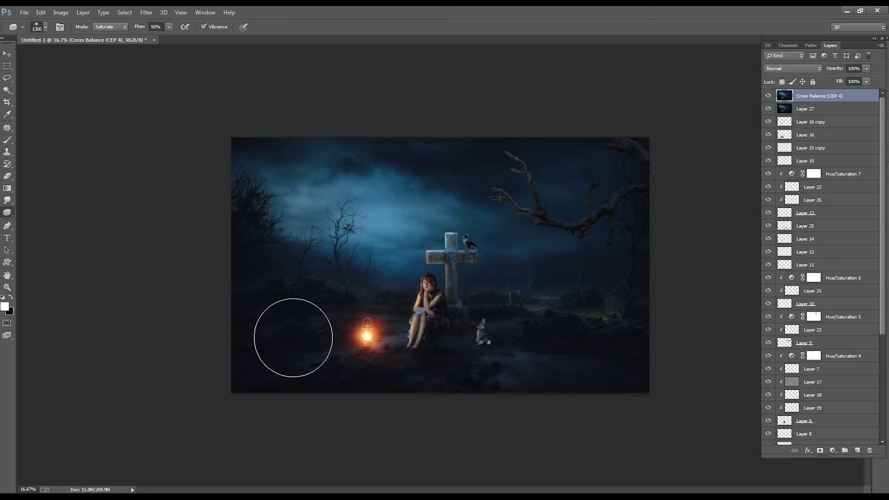
pyautogui.press('[')
pyautogui.press('[')
pyautogui.press('[')
pyautogui.press('[')
pyautogui.press('[')
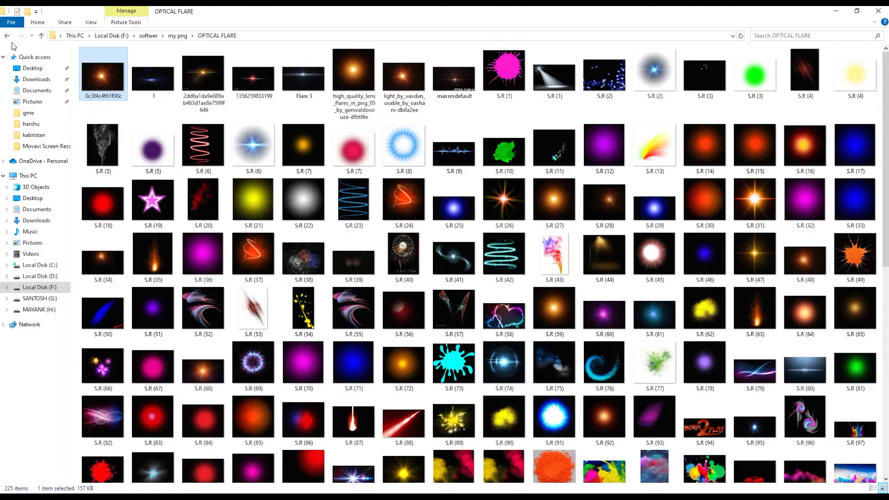
# - Open the low smoke photo from the SMOKE folder as a new Photoshop document
pyautogui.click(7, 36)
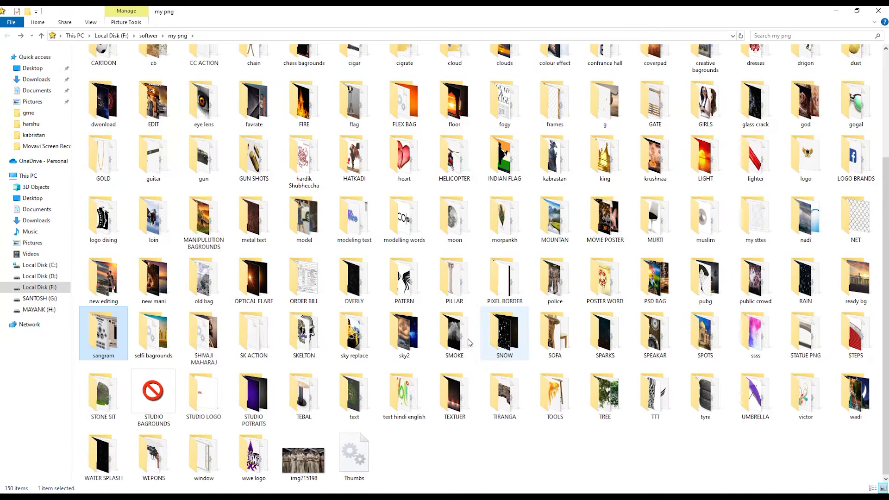
pyautogui.doubleClick(454, 332)
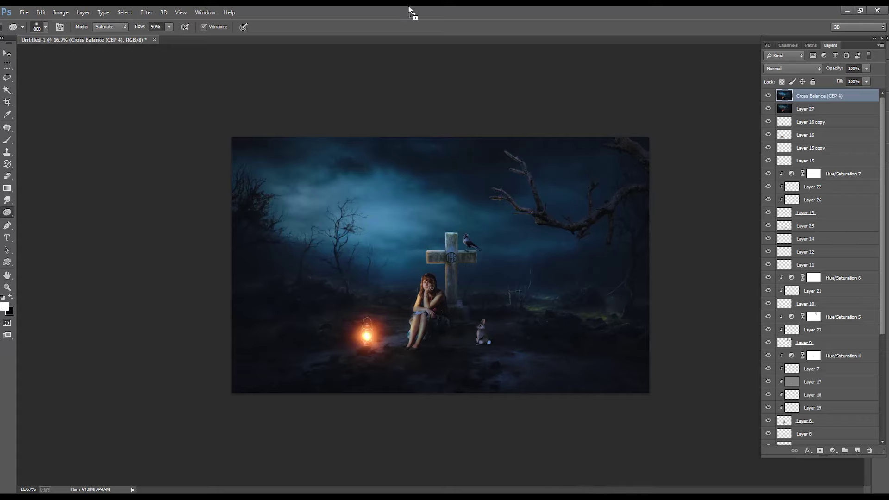
pyautogui.moveTo(592, 226); pyautogui.dragTo(460, 65)
# - Bring the smoke image into the graveyard composite, stretch it across the lower scene and Screen-blend it
pyautogui.press('v')
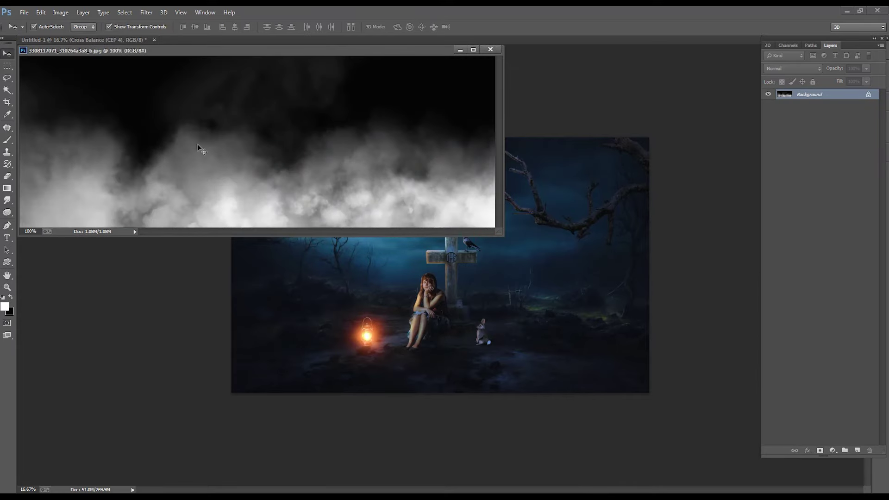
pyautogui.moveTo(330, 163)
pyautogui.mouseDown()
pyautogui.moveTo(555, 272)
pyautogui.moveTo(705, 208)
pyautogui.mouseUp()
pyautogui.click(490, 49)
pyautogui.hotkey('ctrl', 't')
pyautogui.moveTo(544, 268); pyautogui.dragTo(403, 292)
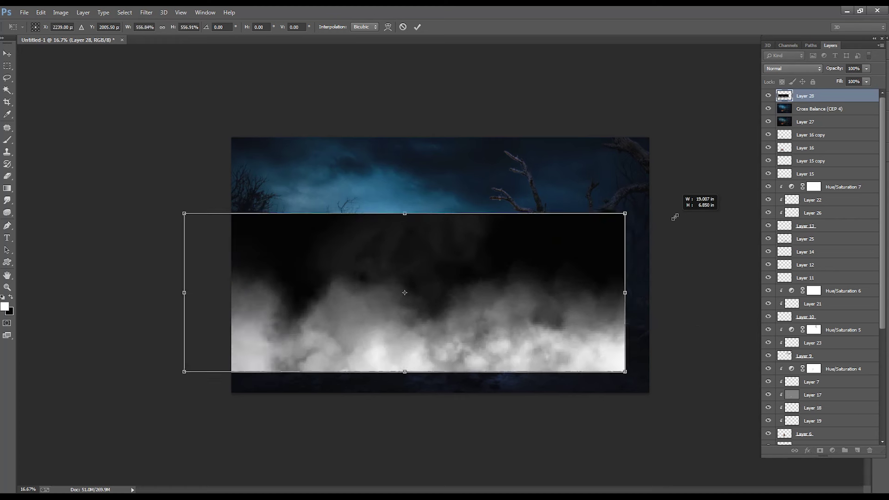
pyautogui.moveTo(561, 234); pyautogui.dragTo(669, 197)
pyautogui.press('Return')
pyautogui.hotkey('alt', 'shift', 's')
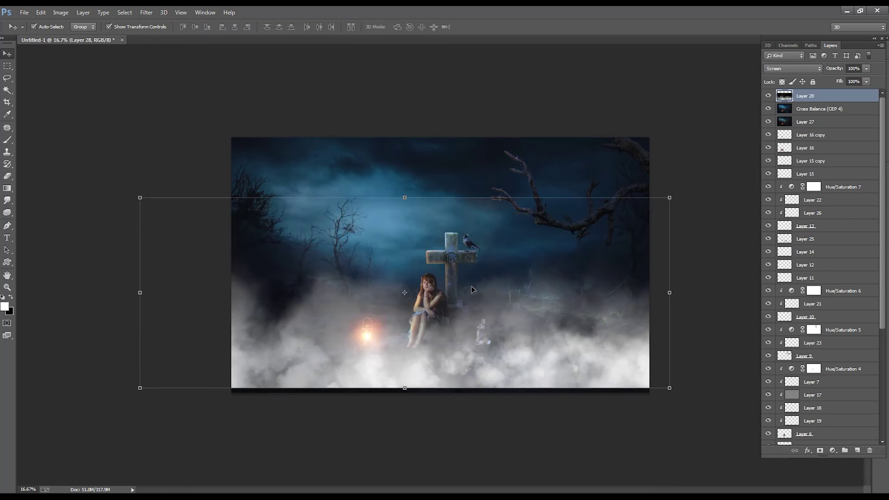
# - Fade the fog layer to 20% opacity and nudge it slightly lower
pyautogui.press('2')
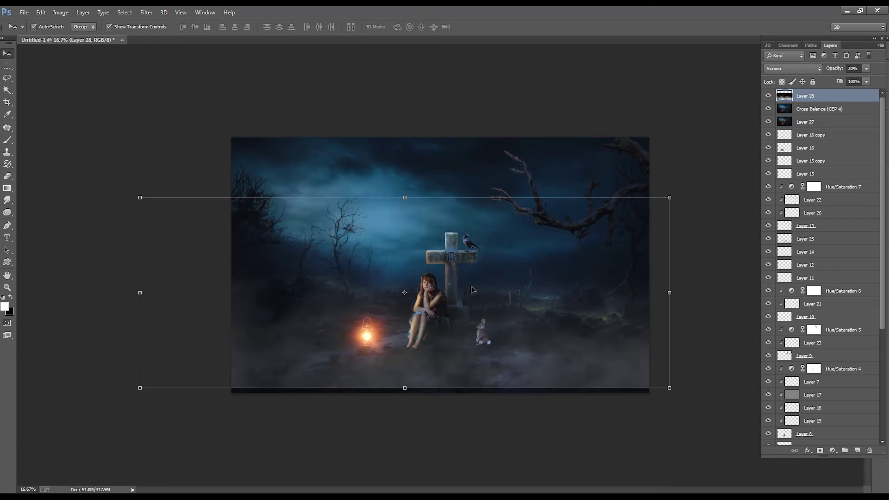
pyautogui.moveTo(465, 194); pyautogui.dragTo(464, 202)
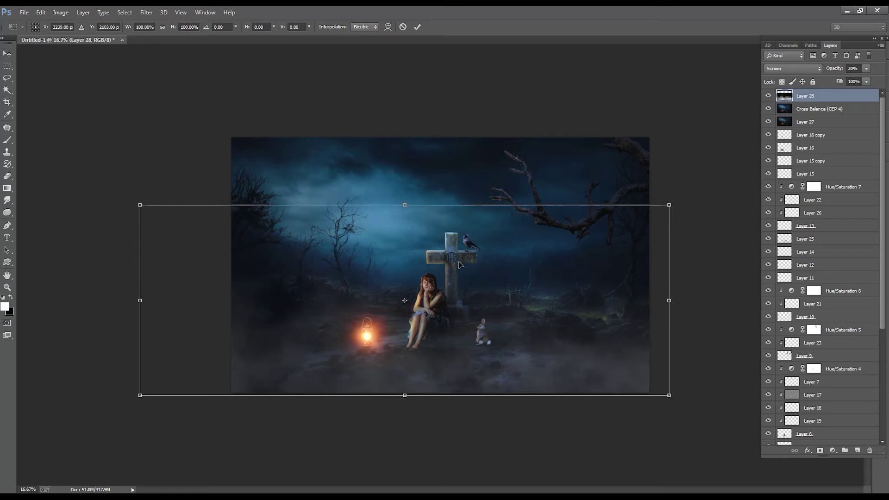
pyautogui.press('Return')
pyautogui.hotkey('ctrl', '+')
pyautogui.hotkey('ctrl', '-')
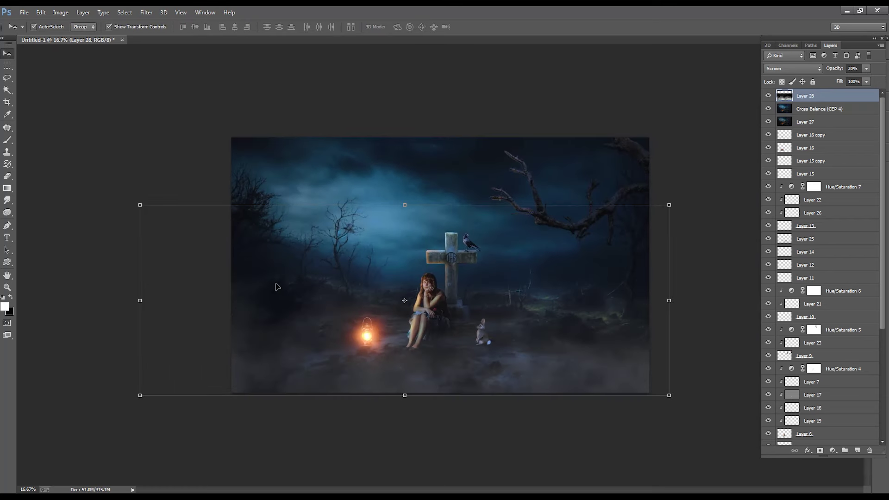
# - Erase fog over the girl, cross, ground and sky with a 1300px soft eraser
pyautogui.press('e')
pyautogui.press(']')
pyautogui.press(']')
pyautogui.press(']')
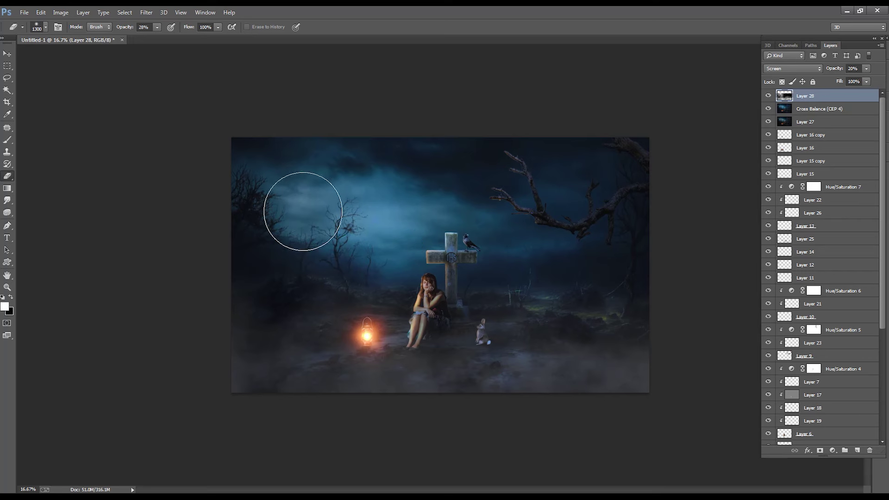
pyautogui.moveTo(417, 318); pyautogui.dragTo(397, 238)
pyautogui.moveTo(471, 291); pyautogui.dragTo(312, 199)
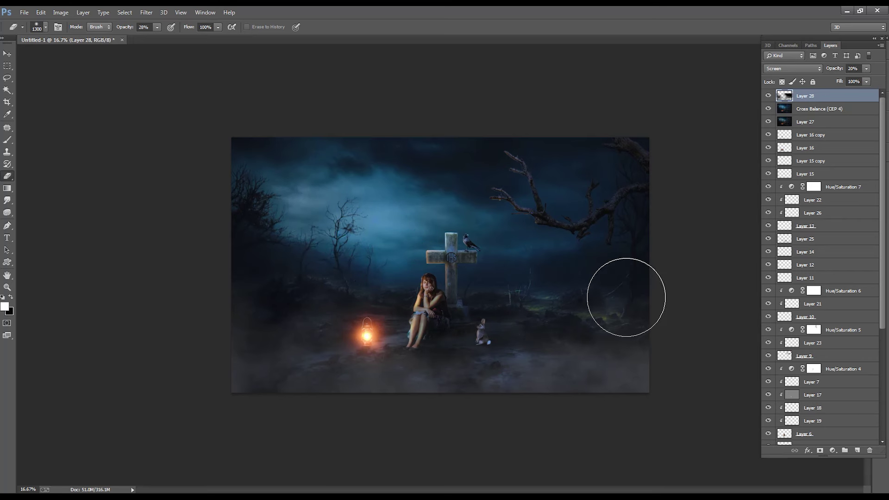
# - Raise the Cross Balance (CEP 4) layer about 125 px
pyautogui.hotkey('alt', '[')
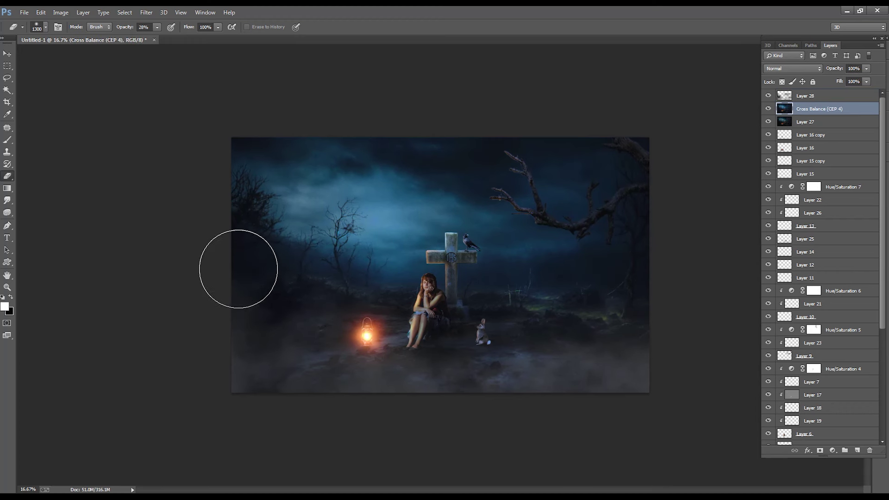
pyautogui.press('v')
pyautogui.moveTo(303, 369); pyautogui.dragTo(314, 304)
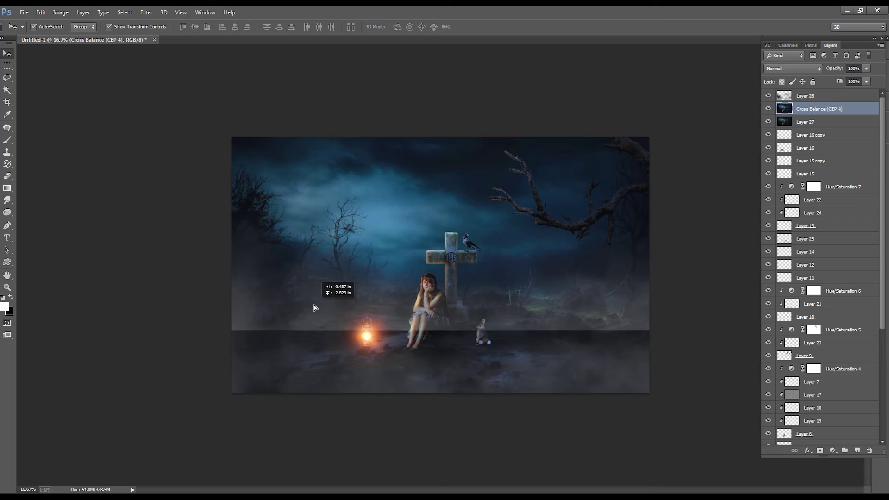
# - Duplicate the fog layer as Layer 28 copy and start transforming it
pyautogui.hotkey('alt', ']')
pyautogui.hotkey('ctrl', 'j')
pyautogui.hotkey('ctrl', 't')
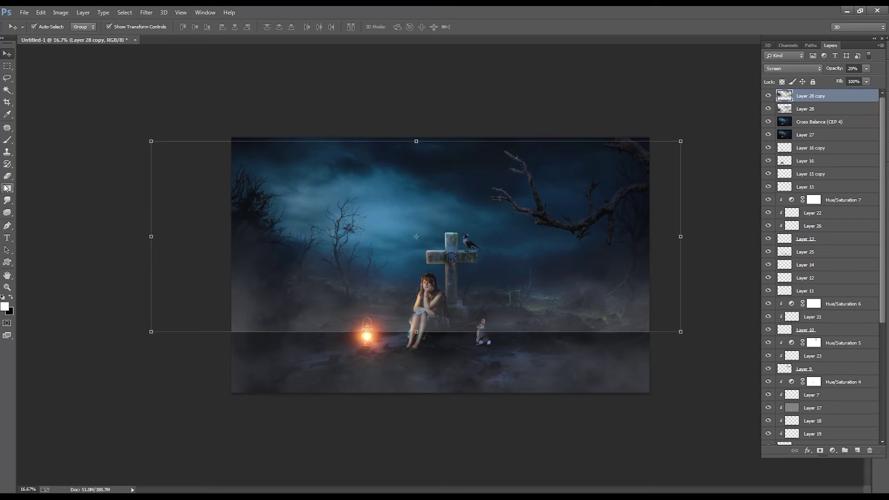
# - Soften the fog copy's hard edge along the ground with a 42%-strength, 1100px eraser
pyautogui.press('Return')
pyautogui.press('e')
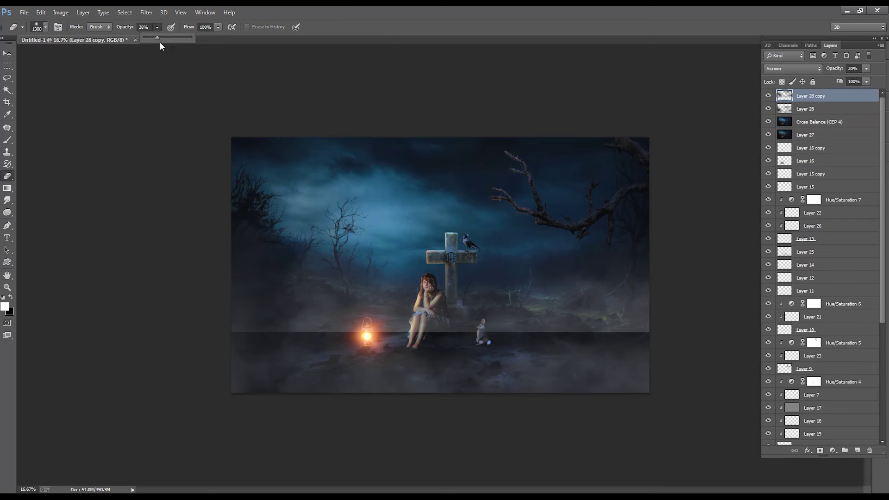
pyautogui.press('4')
pyautogui.press('2')
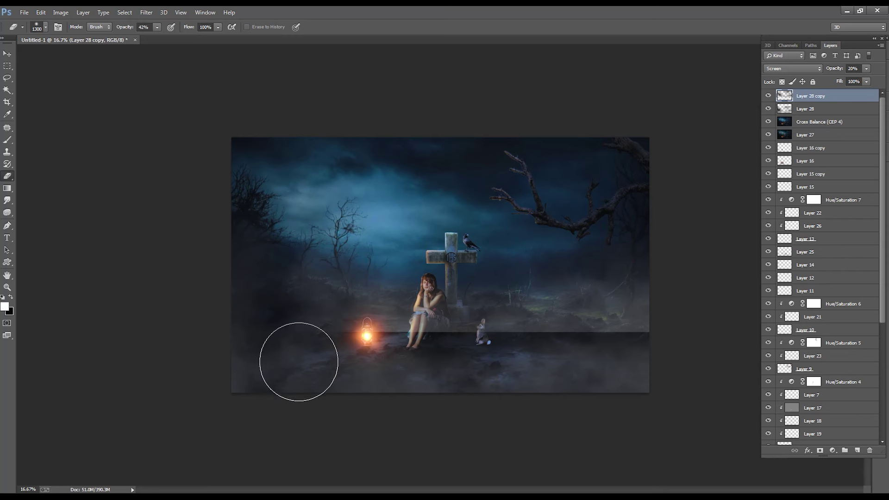
pyautogui.press('[')
pyautogui.press('[')
pyautogui.press('[')
pyautogui.press('[')
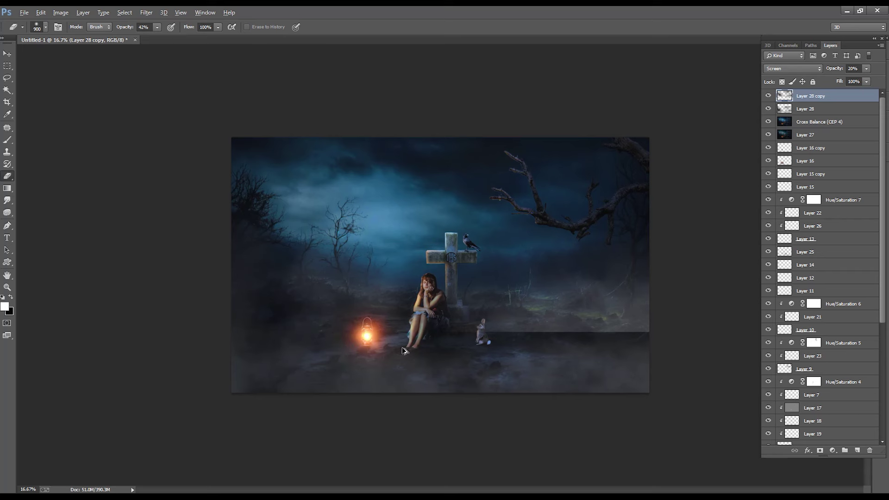
pyautogui.moveTo(455, 356); pyautogui.dragTo(586, 354)
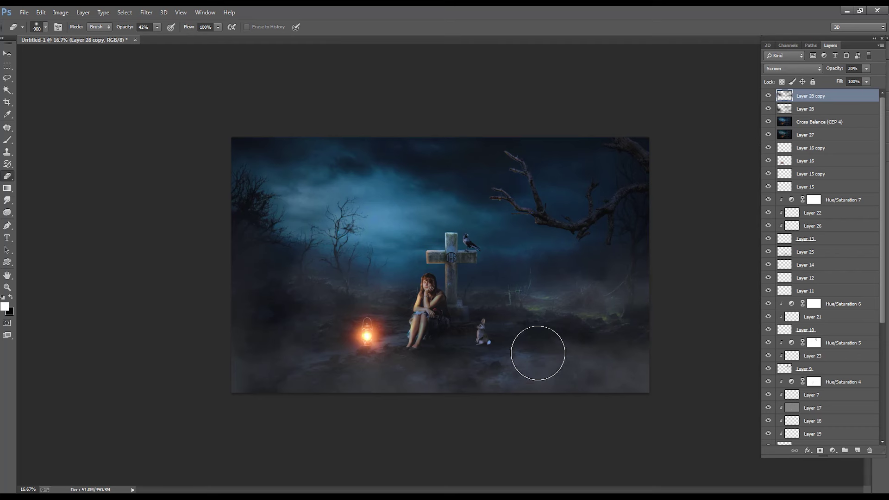
pyautogui.hotkey('ctrl', '+')
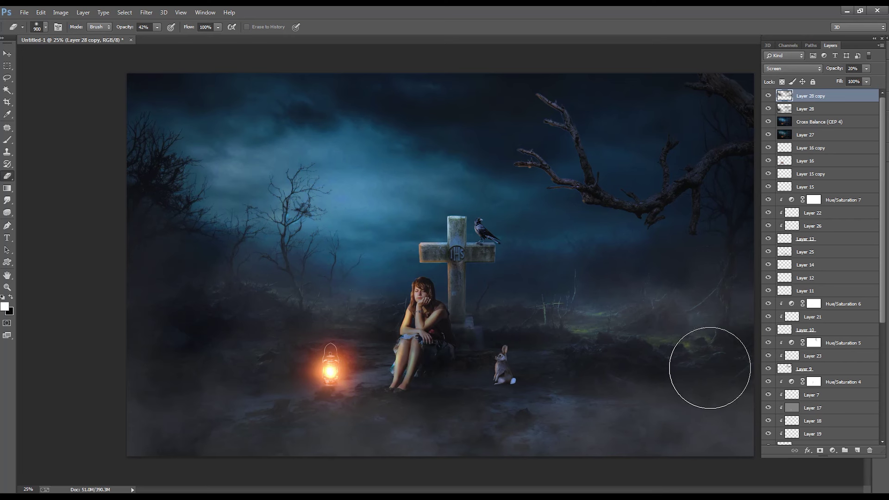
pyautogui.hotkey('ctrl', '-')
# - Lower Layer 28 copy opacity to about 13% and Layer 28 fill to about 75%
pyautogui.click(866, 68)
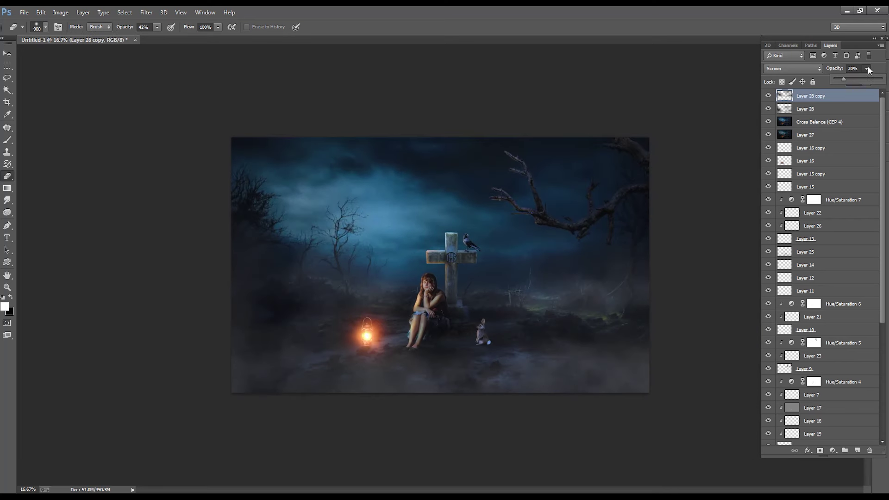
pyautogui.moveTo(842, 78); pyautogui.dragTo(839, 78)
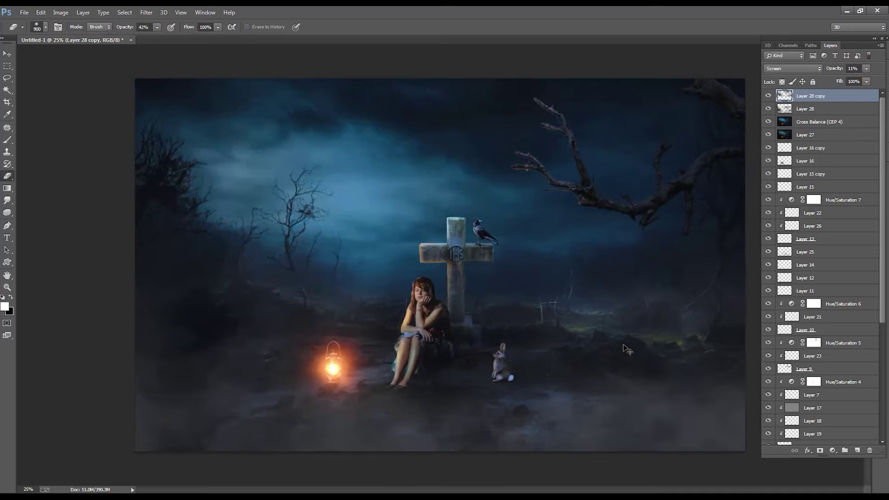
pyautogui.press('v')
pyautogui.click(553, 390)
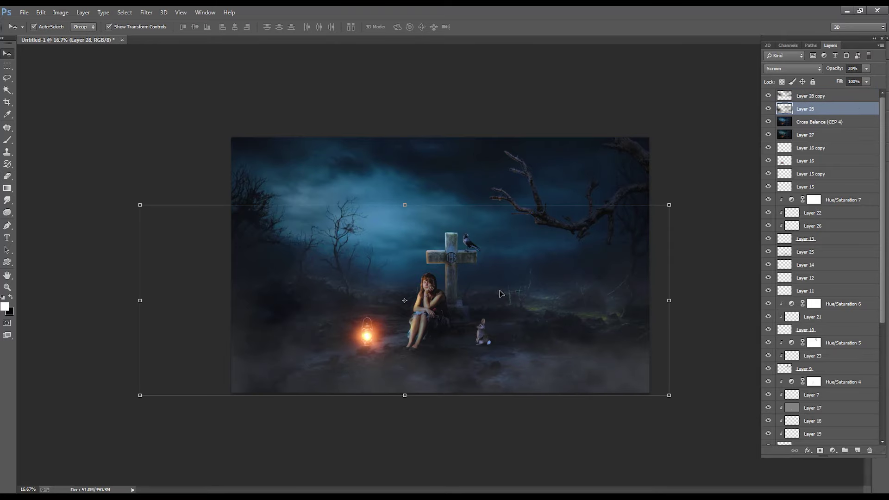
pyautogui.click(866, 82)
pyautogui.click(853, 92)
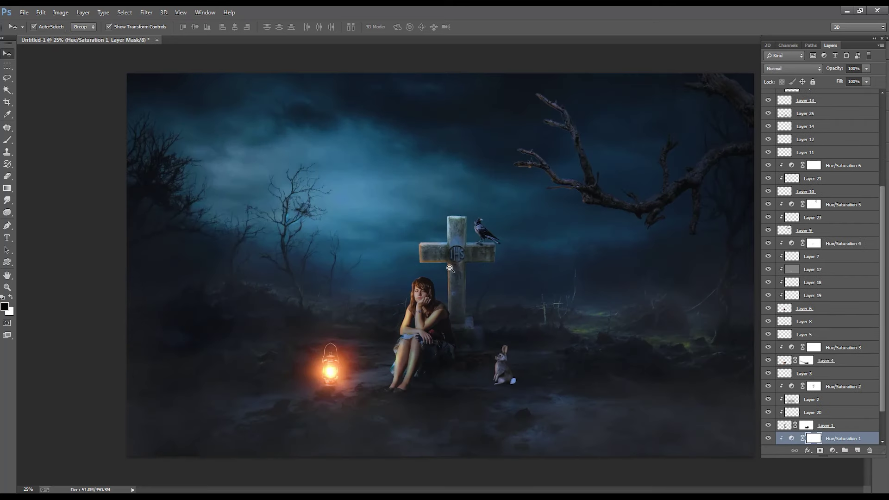
pyautogui.keyDown('alt'); pyautogui.click(450, 268); pyautogui.keyUp('alt')
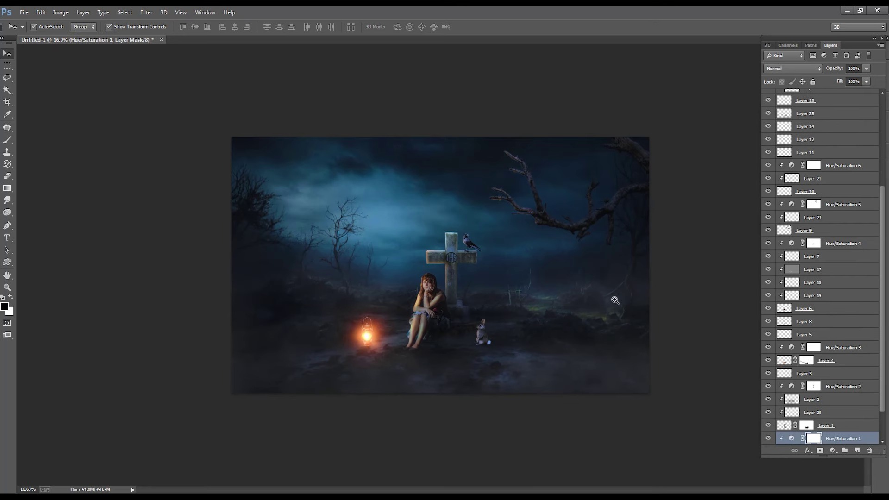
# - Flatten the composite into a single Background layer
pyautogui.hotkey('ctrl', 'shift', 'e')
pyautogui.click(520, 193)
pyautogui.keyDown('alt'); pyautogui.click(487, 202); pyautogui.keyUp('alt')
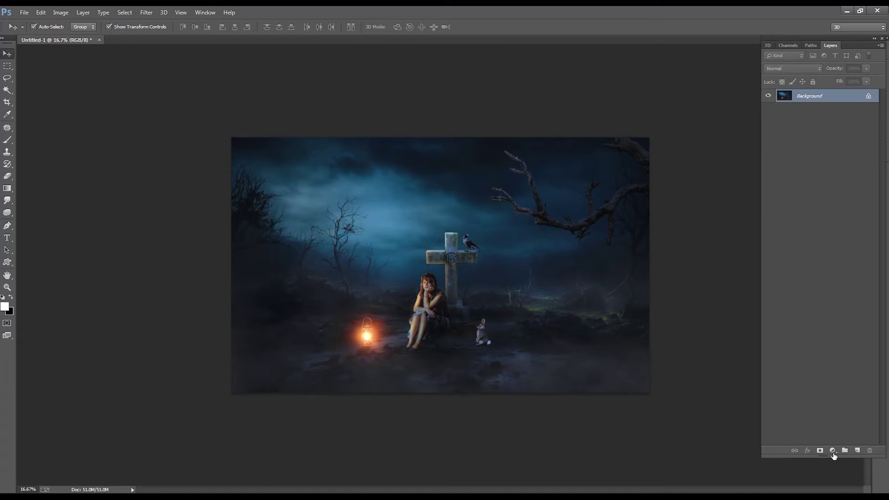
# - Add a Curves adjustment layer and lift the Blue channel curve to make the image bluer
pyautogui.click(832, 451)
pyautogui.click(816, 306)
pyautogui.click(702, 210)
pyautogui.click(696, 240)
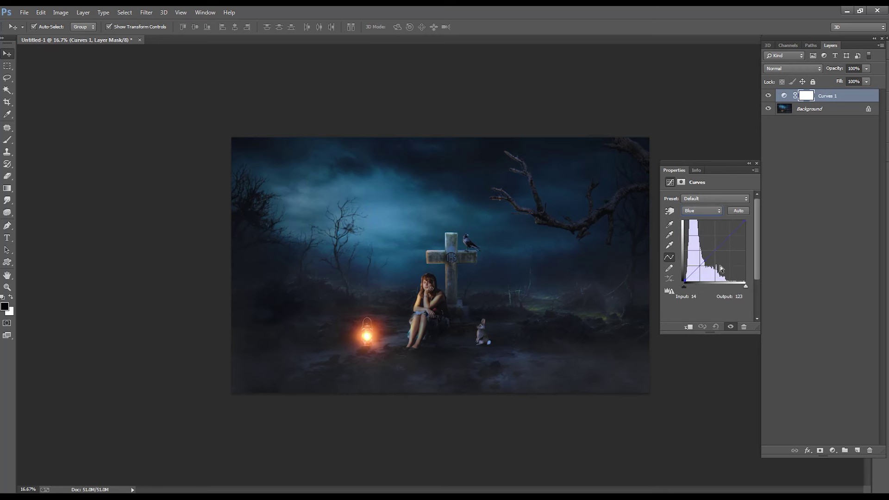
pyautogui.moveTo(712, 254); pyautogui.dragTo(690, 275)
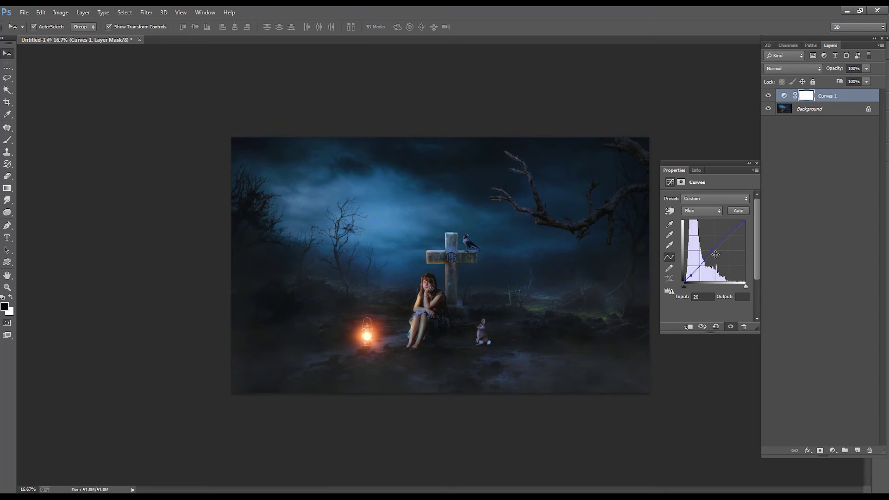
pyautogui.moveTo(713, 249); pyautogui.dragTo(709, 252)
pyautogui.moveTo(745, 221); pyautogui.dragTo(743, 216)
# - Bow the Red curve up to warm the image, compare before/after, then flatten
pyautogui.click(701, 211)
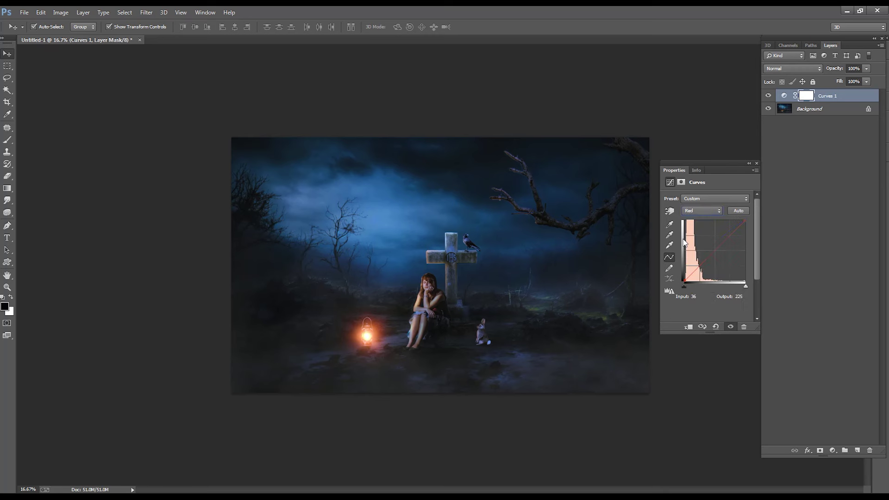
pyautogui.click(684, 280)
pyautogui.moveTo(686, 283); pyautogui.dragTo(684, 281)
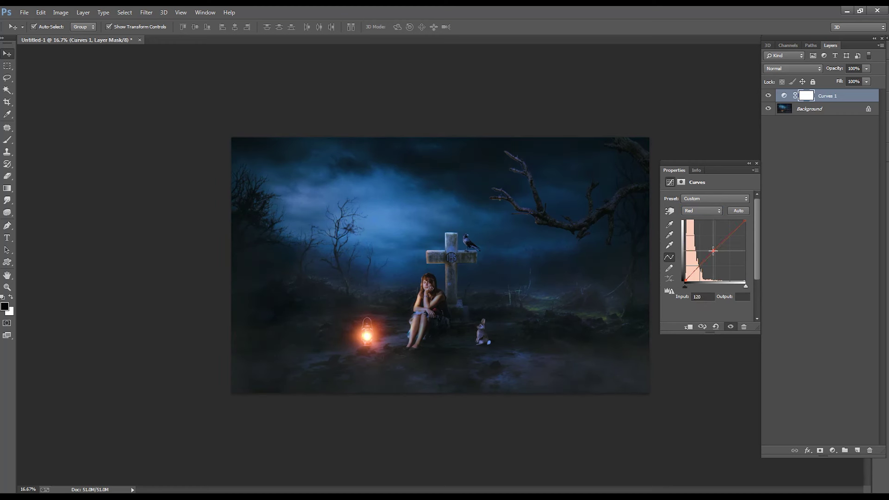
pyautogui.moveTo(710, 250); pyautogui.dragTo(730, 236)
pyautogui.click(757, 164)
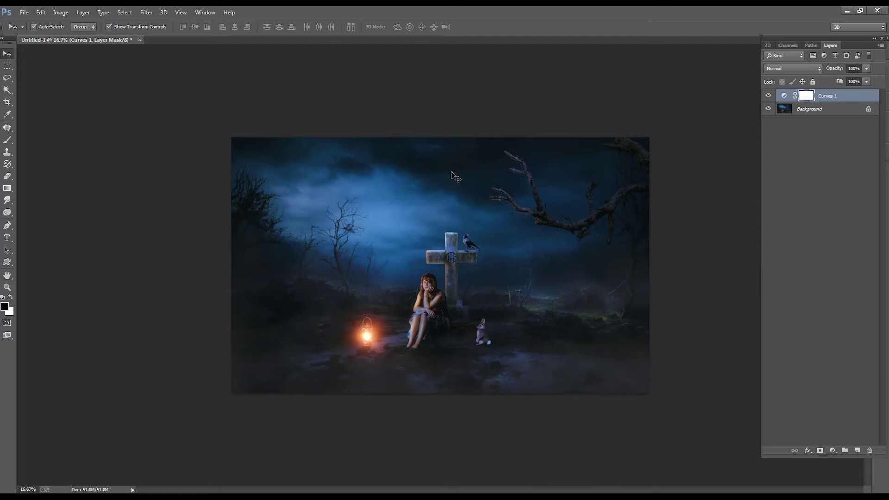
pyautogui.click(768, 96)
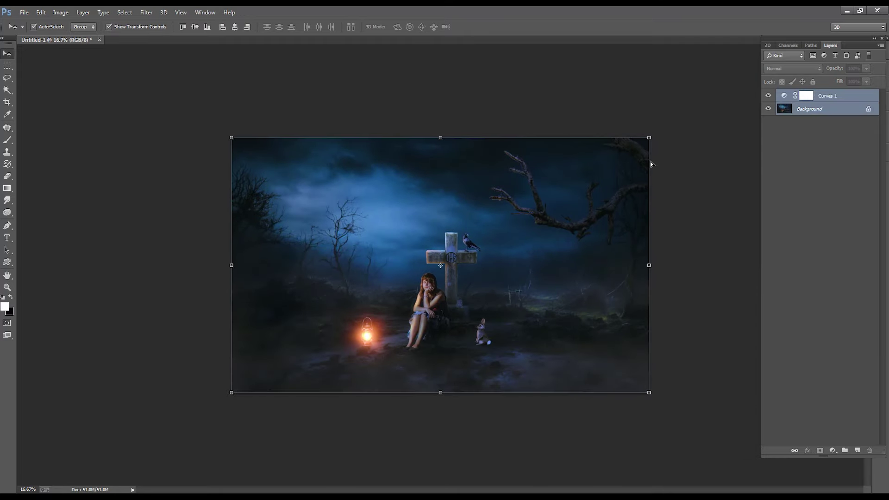
pyautogui.press('Delete')
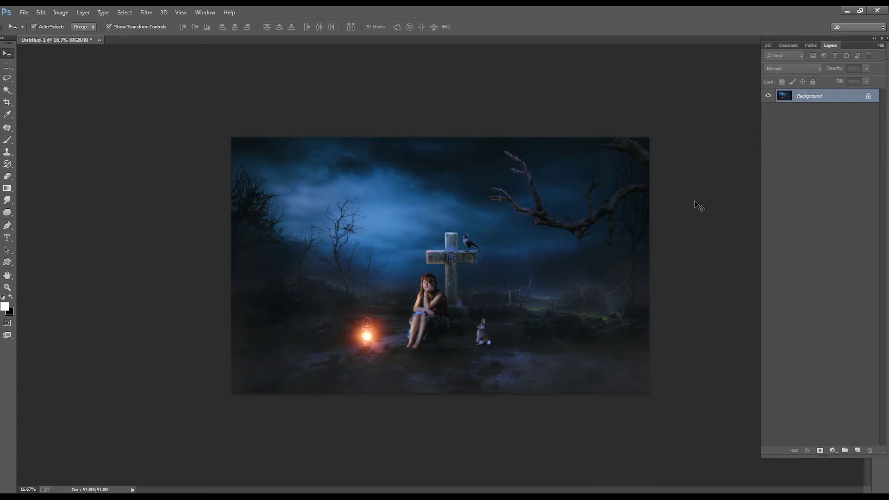